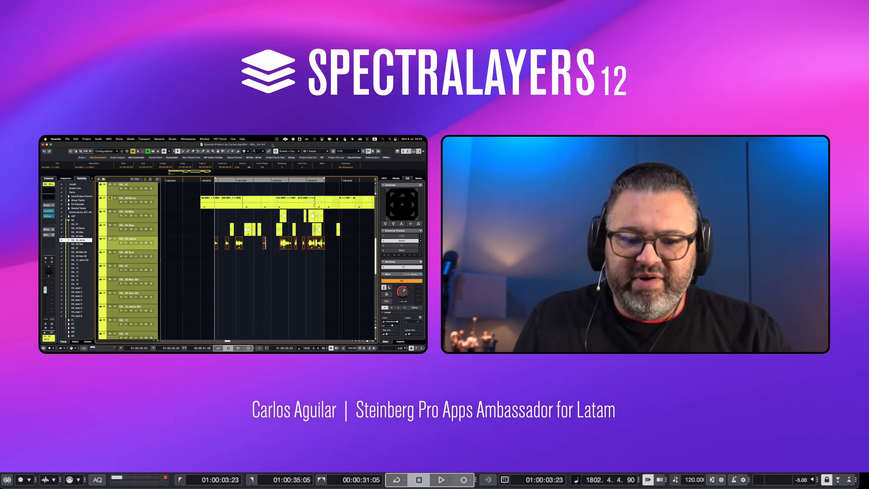
Play back the dialogue scene from 01:00:03:23, look over the dialogue tracks and check the scene in the video window
key(space)
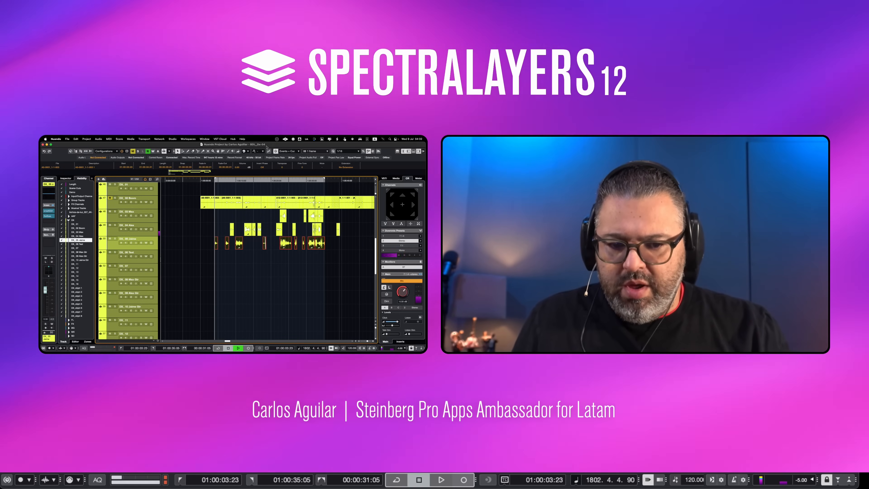
key(space)
scroll(244, 284, down, 5)
scroll(243, 283, down, 1)
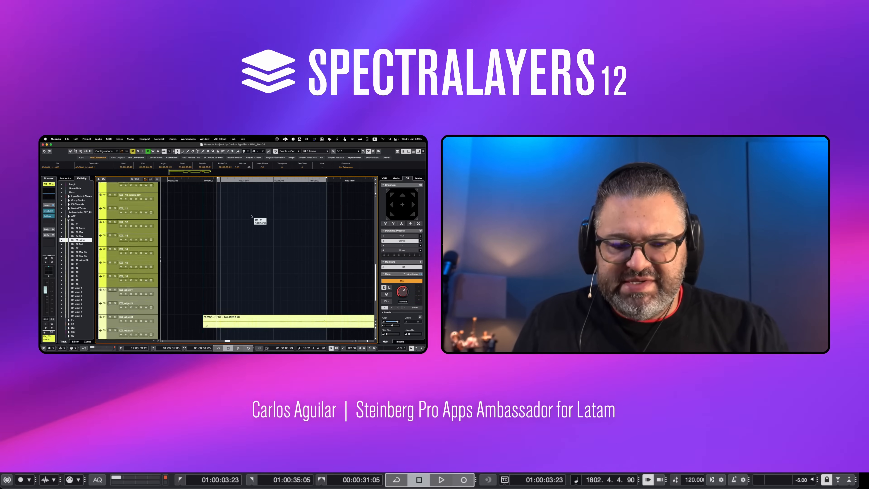
scroll(257, 216, up, 10)
key(space)
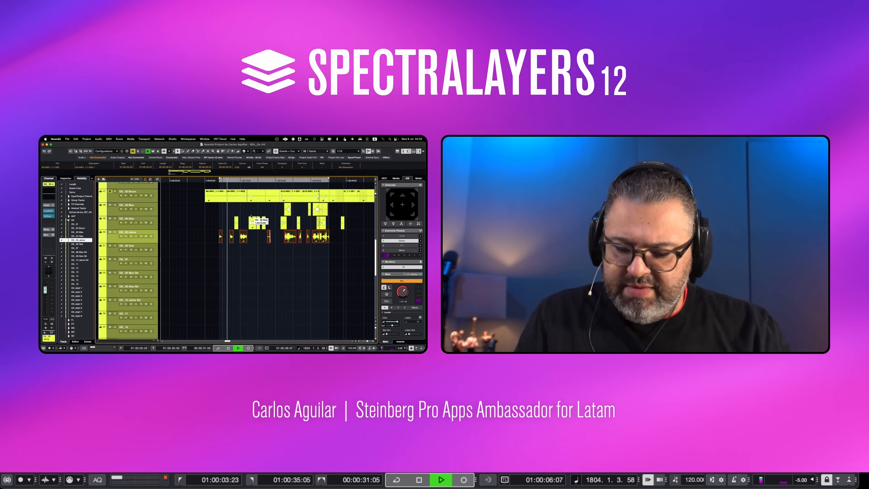
key(F8)
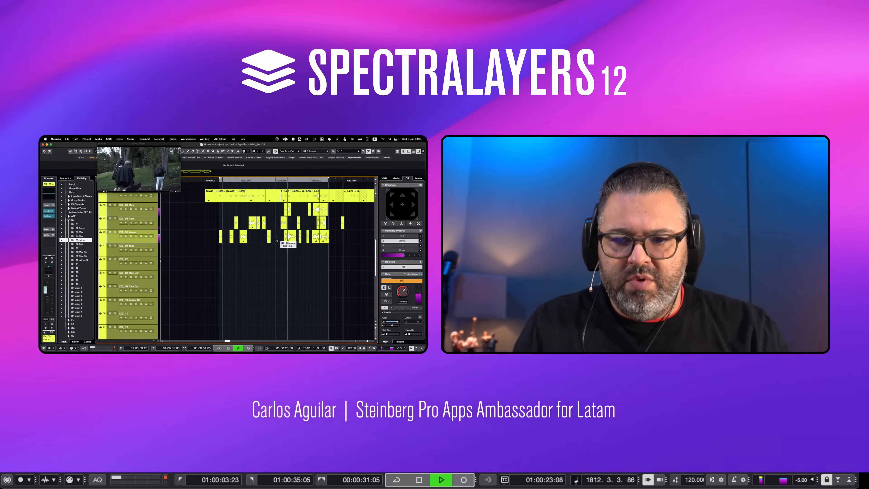
key(F8)
Mute the object track that holds the long continuous clip and stop playback
scroll(271, 257, down, 8)
scroll(270, 257, down, 1)
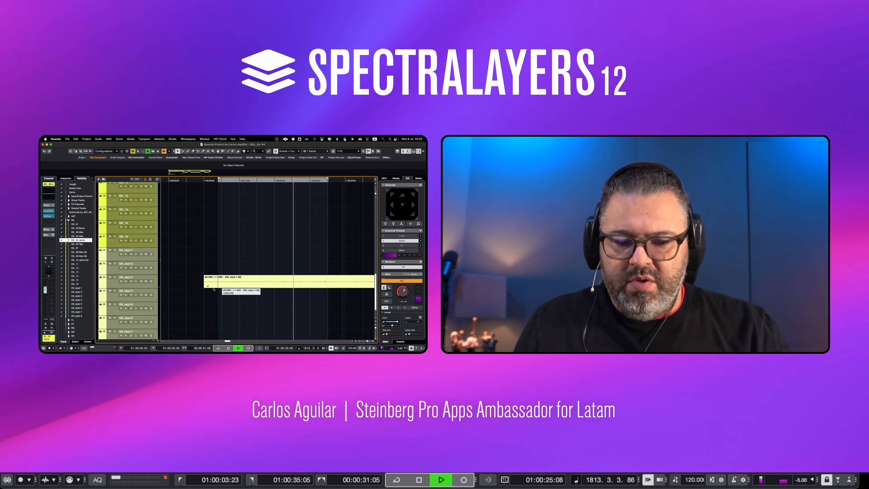
click(110, 277)
key(space)
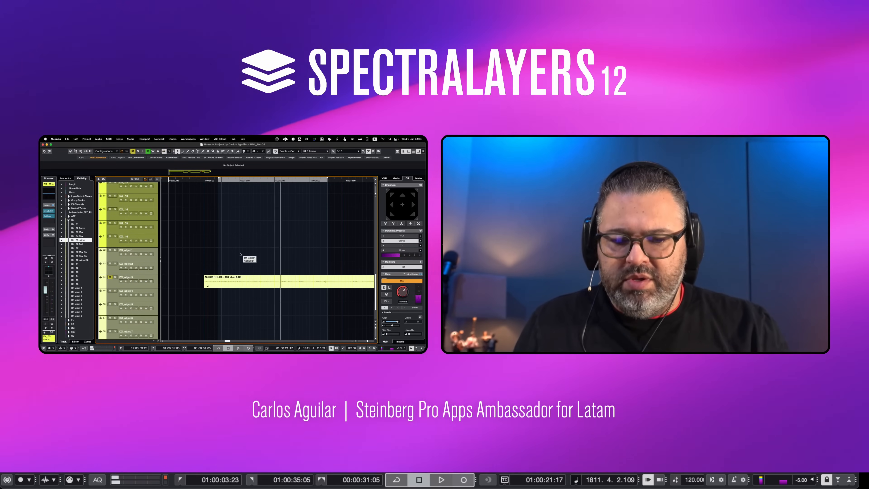
Solo track DX_05, set the locators to its clip at 01:00:22:11 and listen to its dialogue
scroll(248, 257, up, 15)
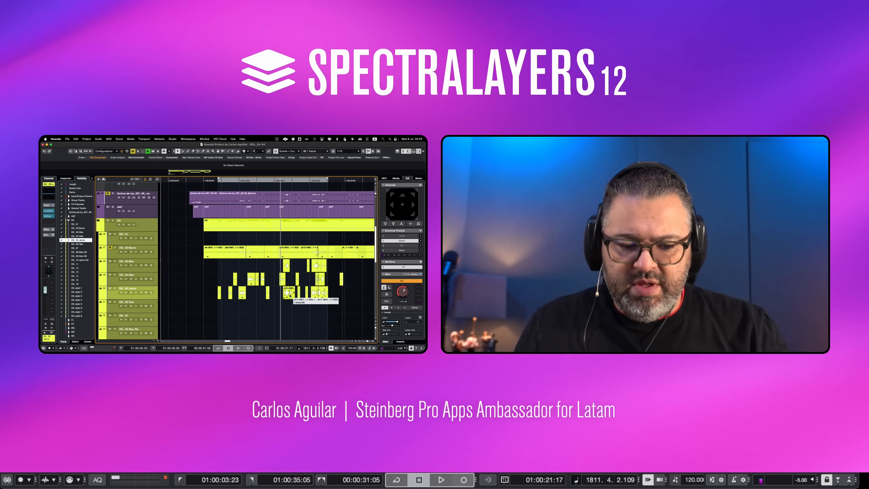
click(291, 296)
key(s)
key(p)
key(l)
key(space)
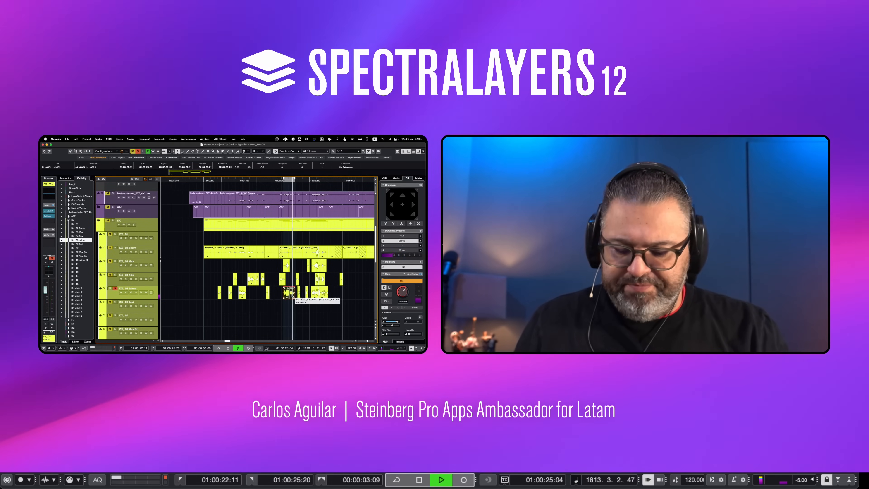
click(311, 303)
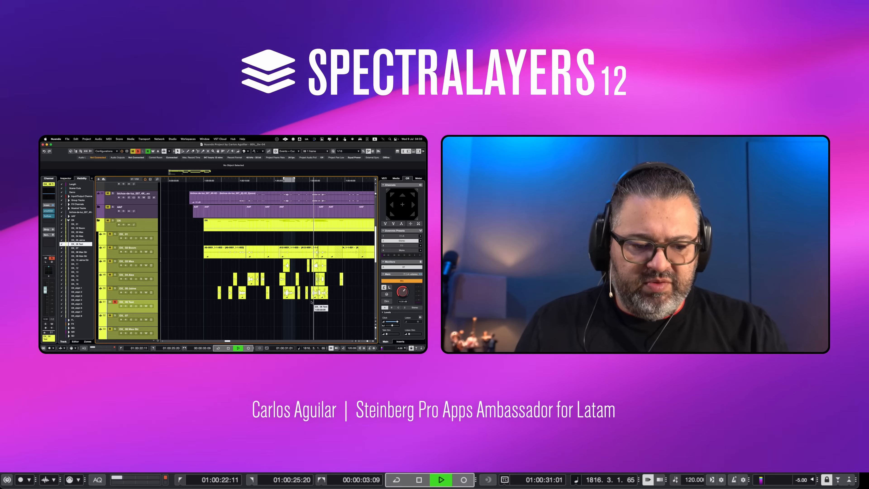
click(314, 292)
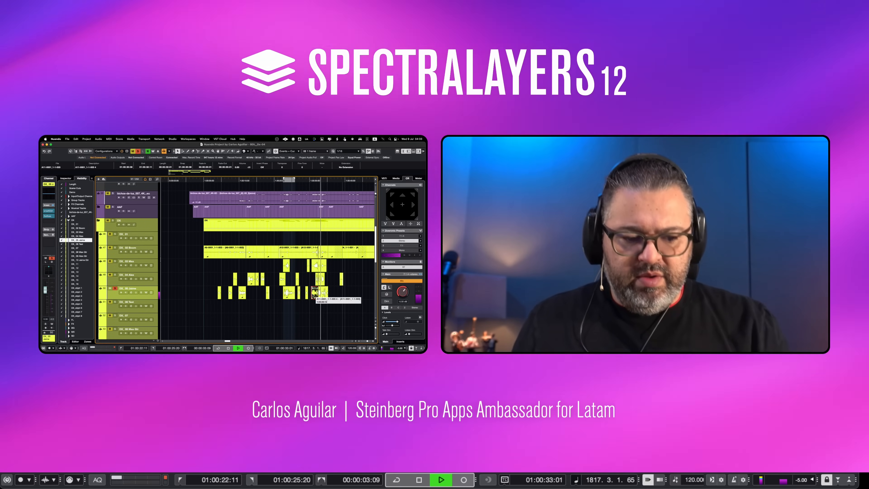
key(space)
Select all clips on track DX_05, set the locators to span them and play the start of the range
drag(333, 293, 179, 314)
key(p)
key(l)
key(space)
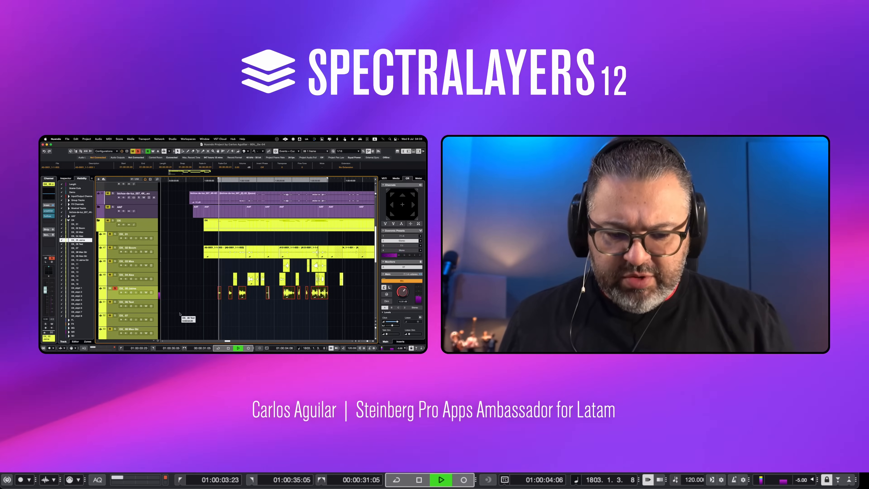
key(space)
Copy the selected DX_05 clips to track DX_06 Test and mute the original clips
scroll(255, 306, down, 1)
scroll(254, 306, down, 2)
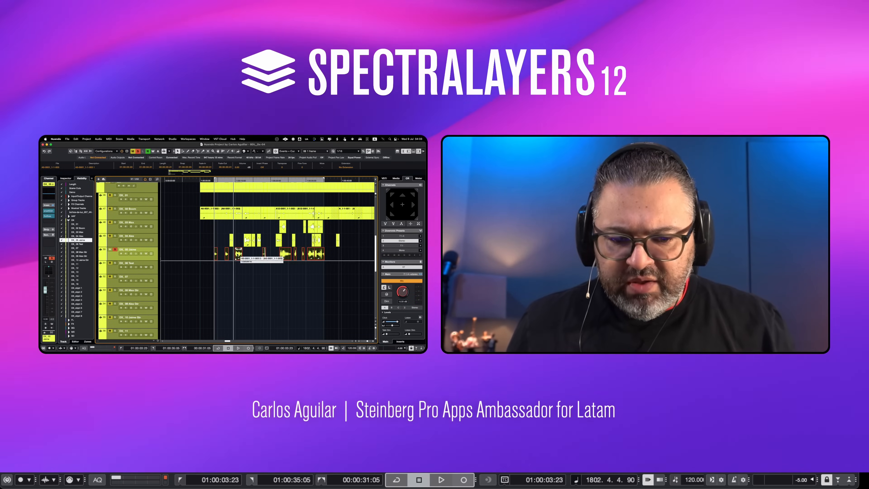
drag(238, 255, 240, 268)
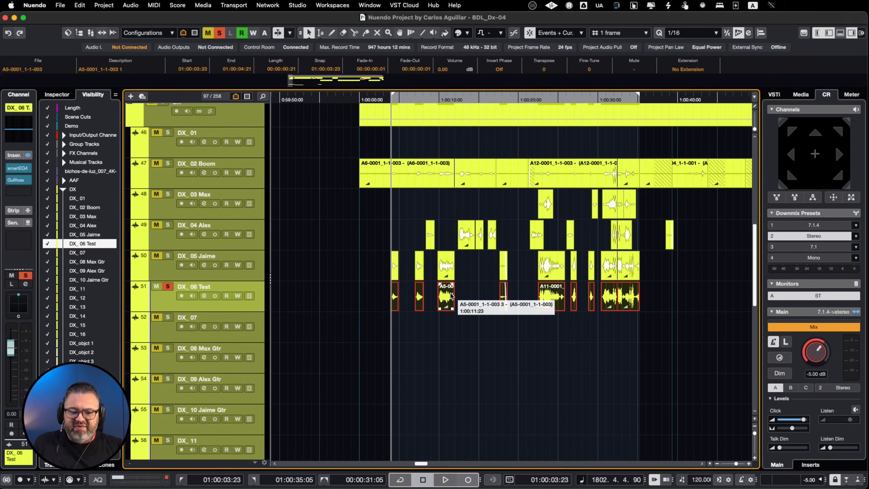
drag(372, 263, 671, 271)
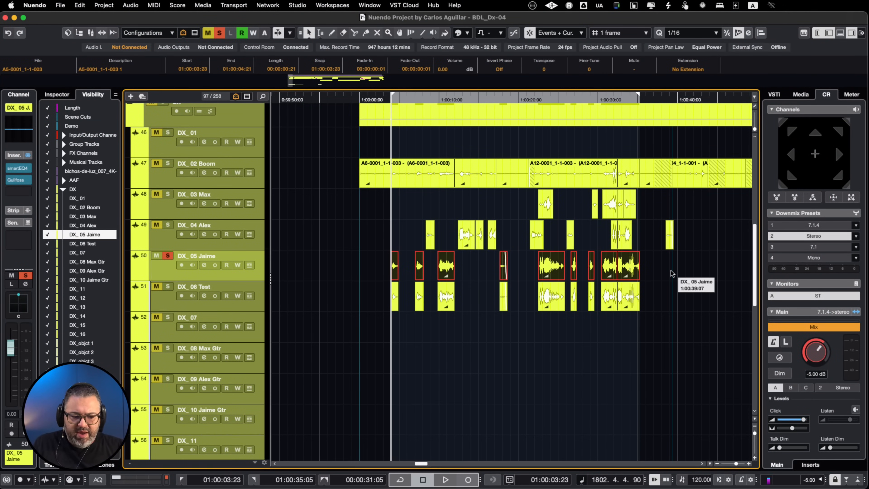
key(shift+m)
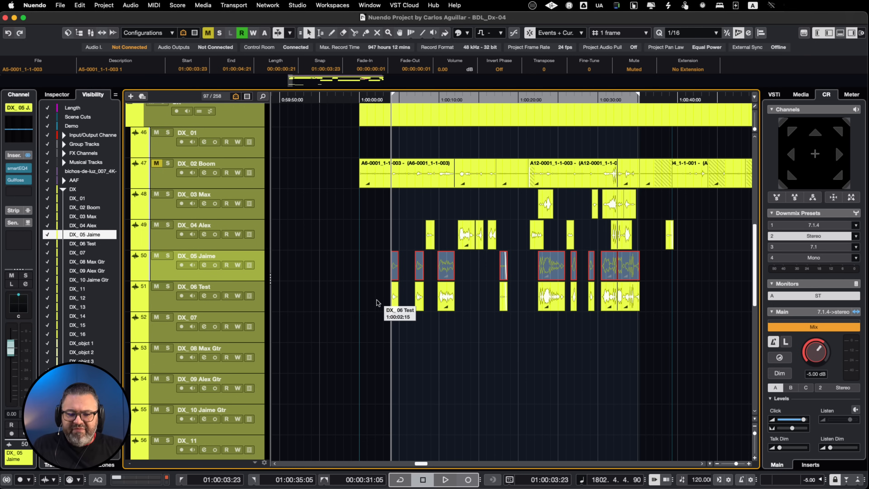
Assign the SpectraLayers extension to all clips on track DX_06 Test and listen to them in the spectral editor
drag(373, 300, 645, 334)
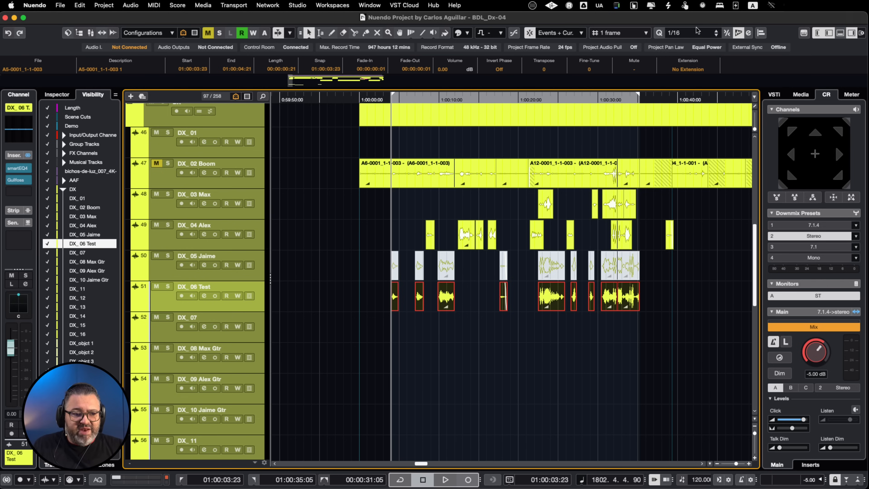
click(692, 66)
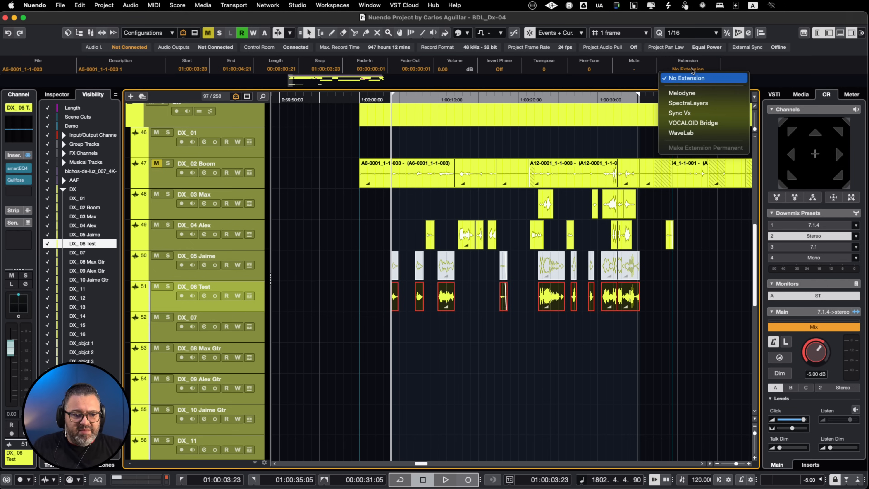
click(698, 105)
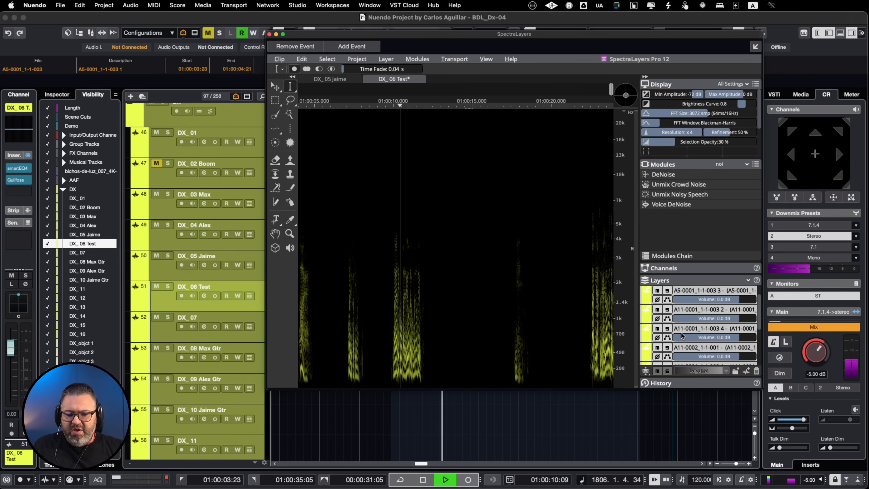
key(space)
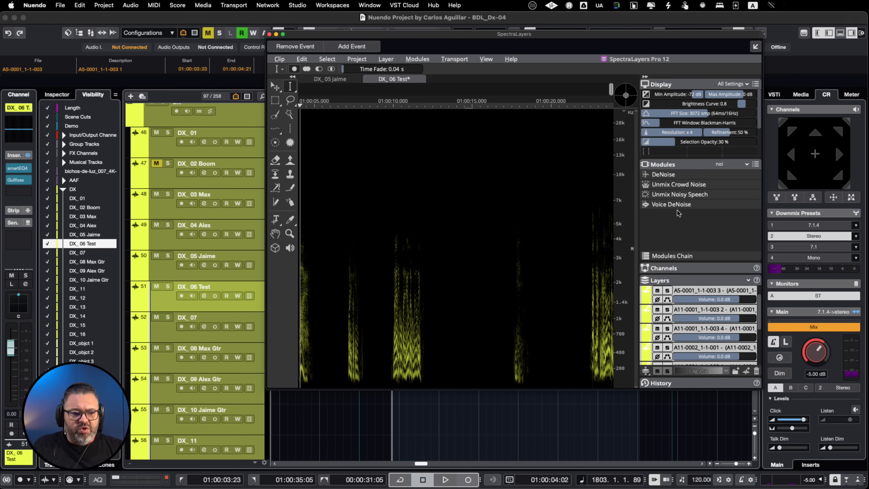
List all SpectraLayers modules and look through the available processes
click(741, 163)
click(735, 175)
scroll(689, 203, down, 10)
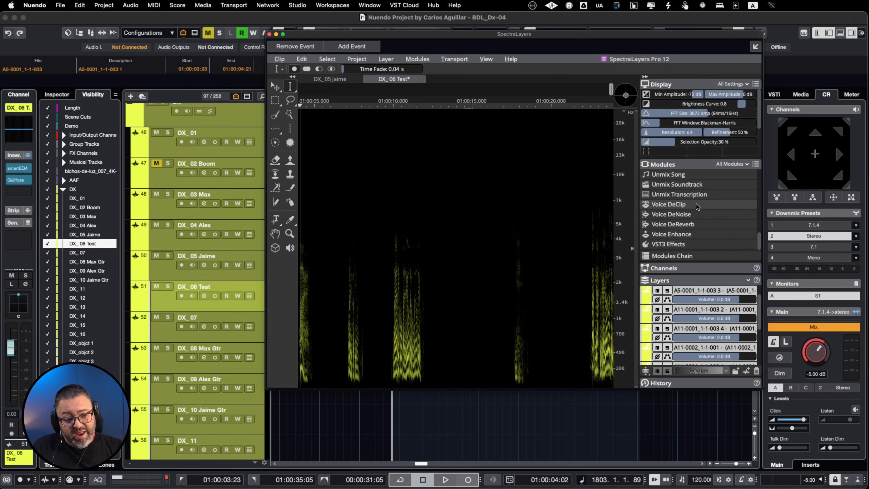
scroll(696, 204, up, 10)
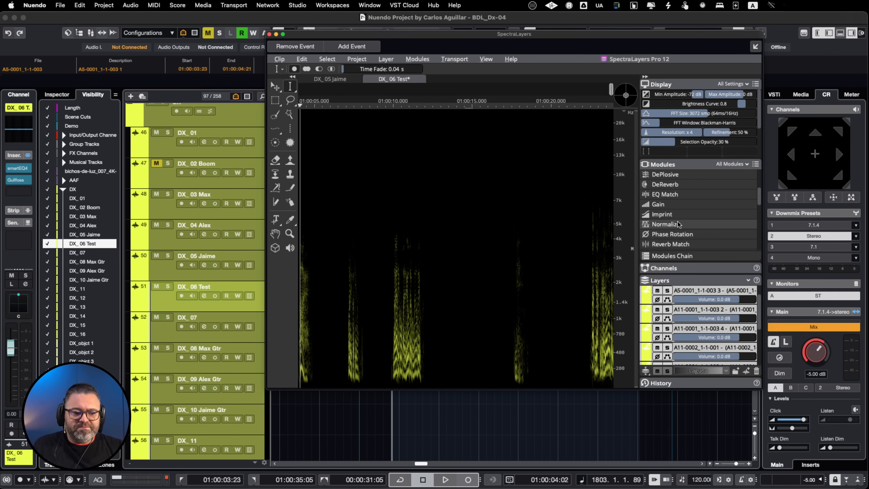
Filter the modules by "noi" and apply Voice DeNoise to the DX_06 Test clips with Noise background and a 100% reduction ratio
click(730, 165)
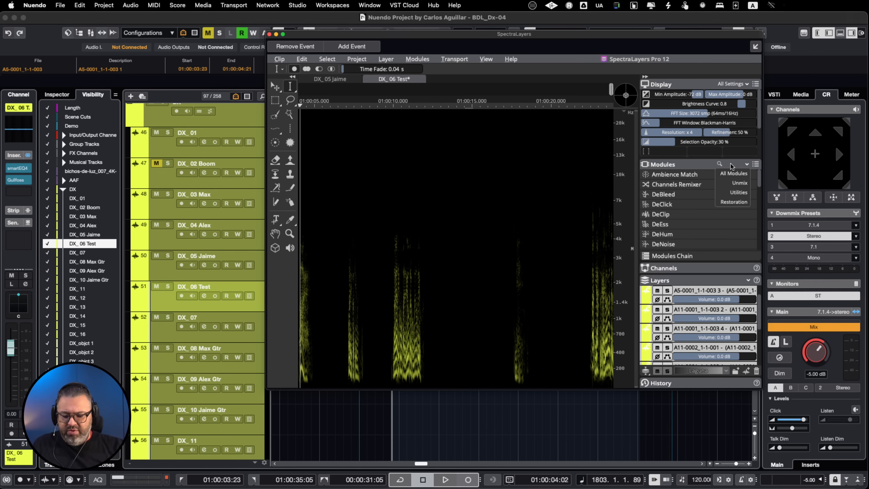
text(noi)
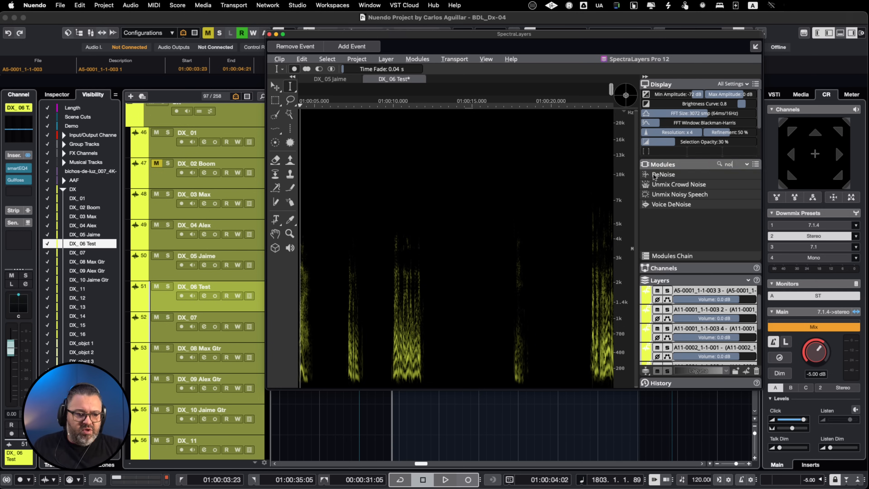
click(696, 233)
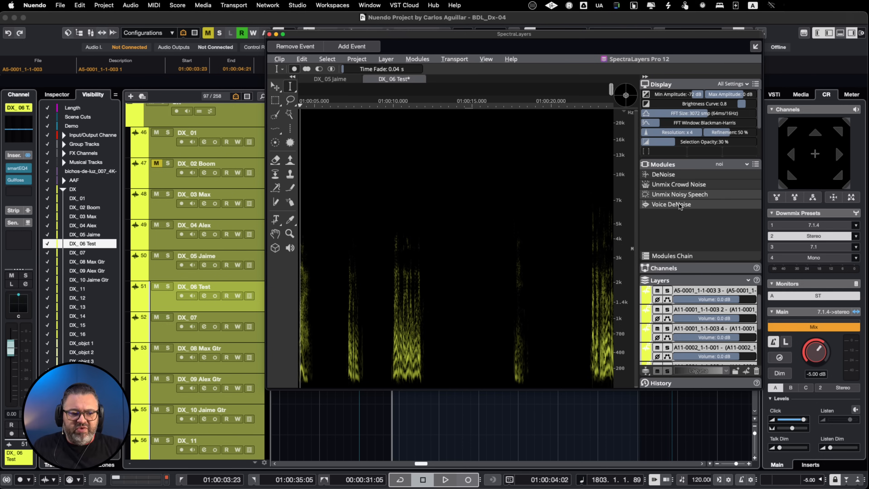
click(686, 205)
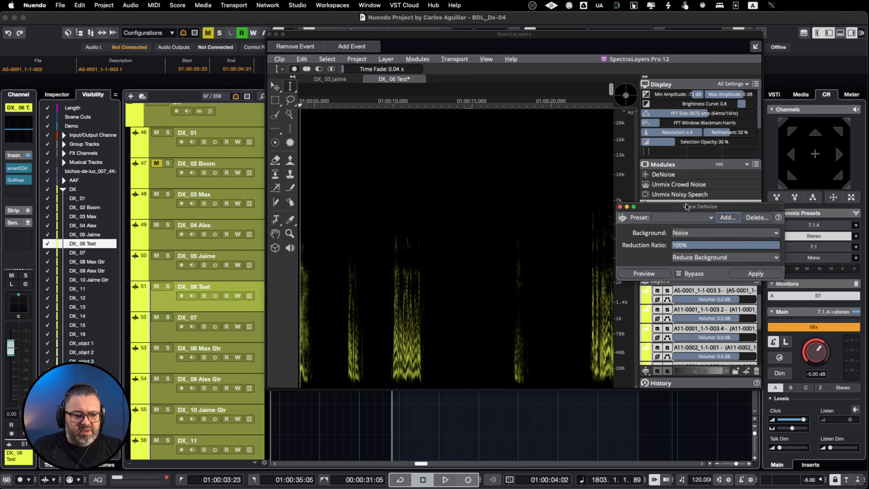
drag(702, 206, 536, 210)
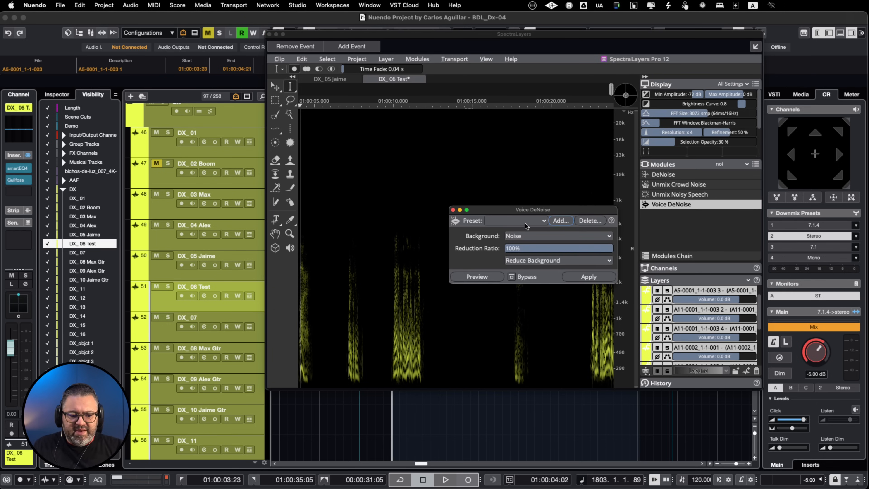
click(589, 276)
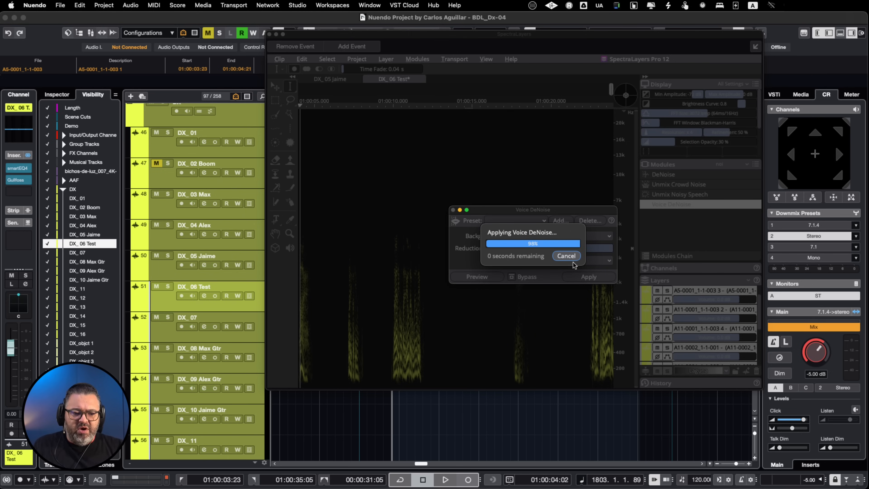
Listen to the denoised dialogue in the spectral editor from about 01:00:09 and from about 01:00:22
click(393, 342)
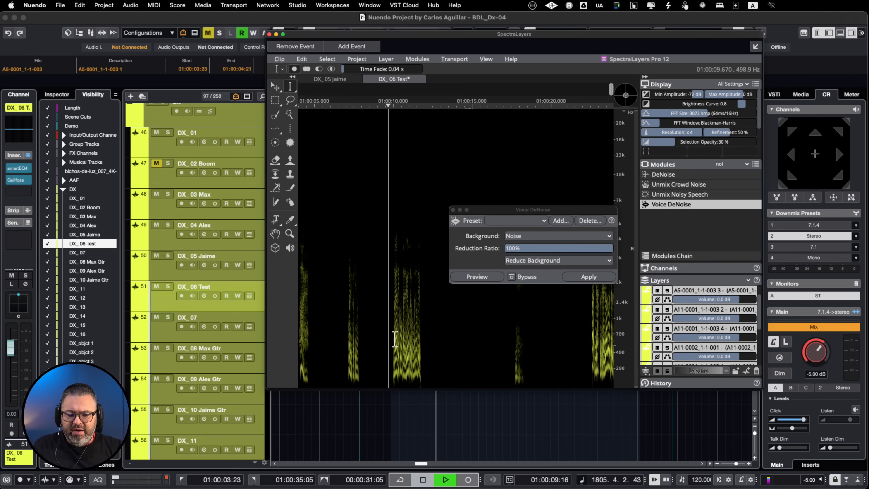
key(space)
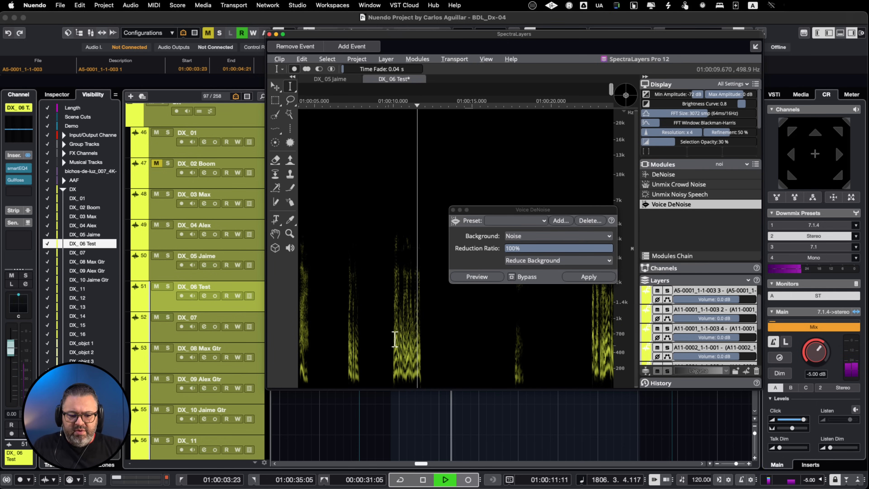
key(space)
click(599, 331)
key(space)
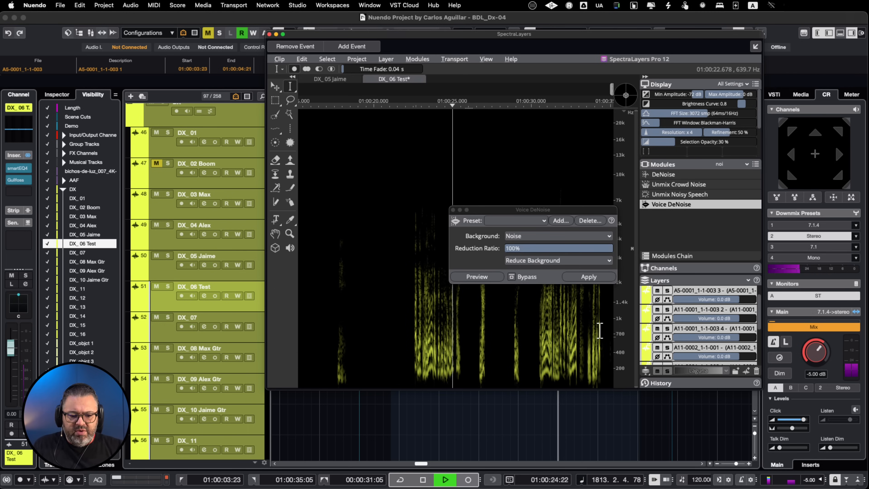
key(space)
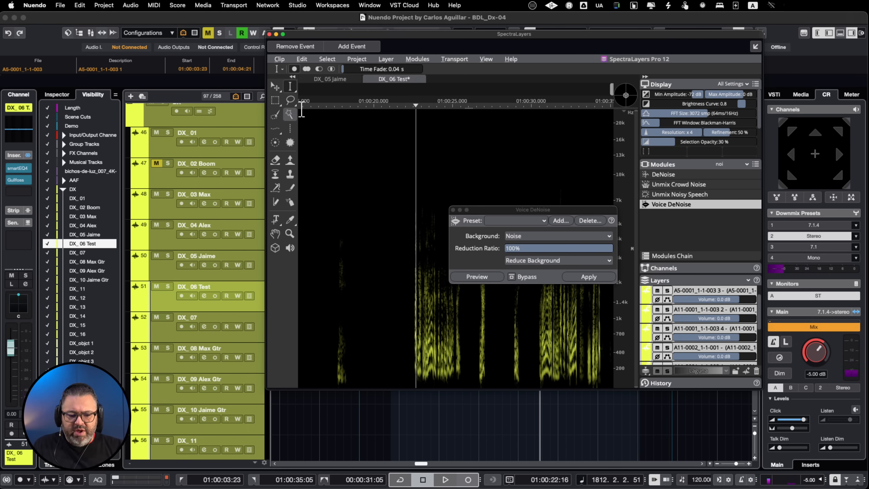
Close the SpectraLayers editor and play the processed dialogue briefly in the project
click(270, 34)
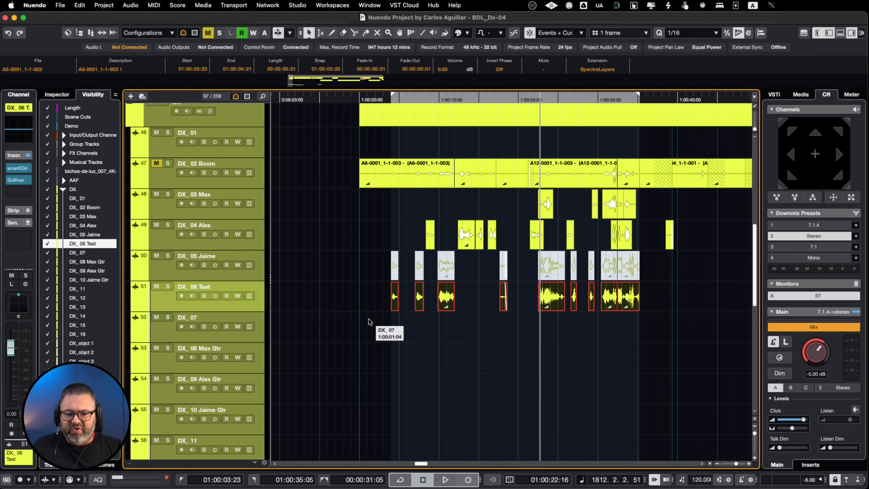
key(space)
key(space)
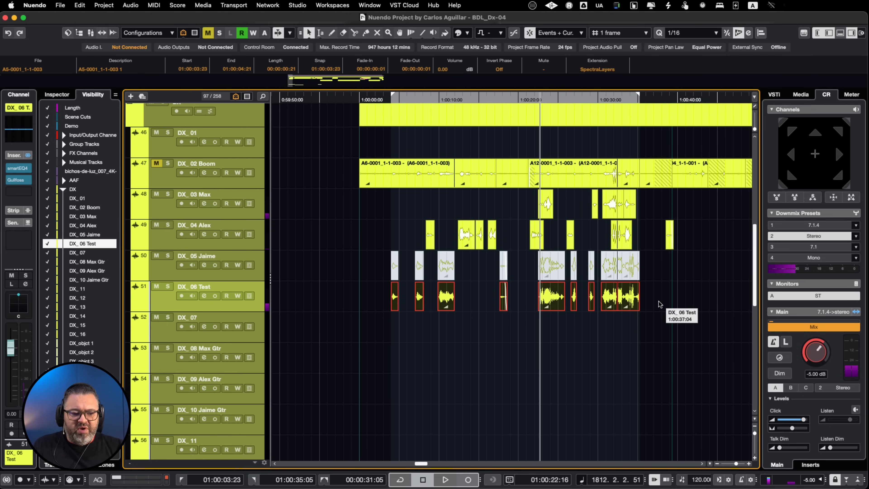
Select the DX_06 Test clips from the one starting at 01:00:22:11 through the last one
click(551, 300)
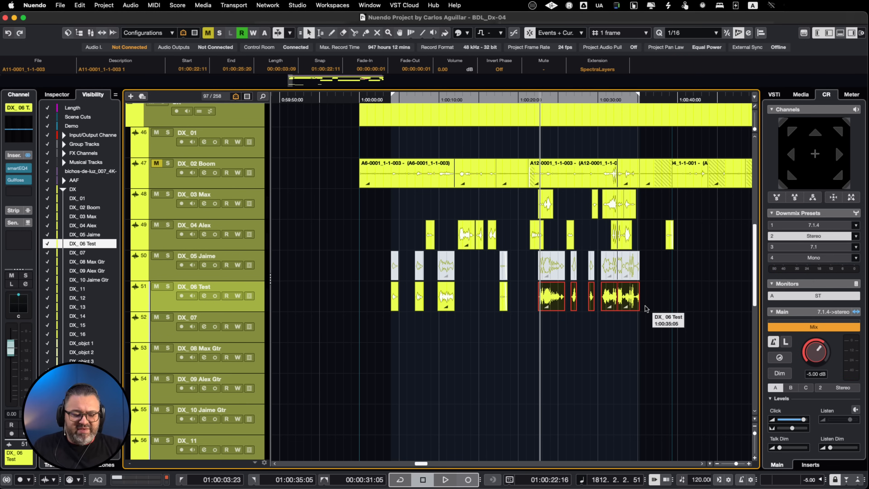
scroll(646, 308, right, 2)
scroll(646, 308, up, 1)
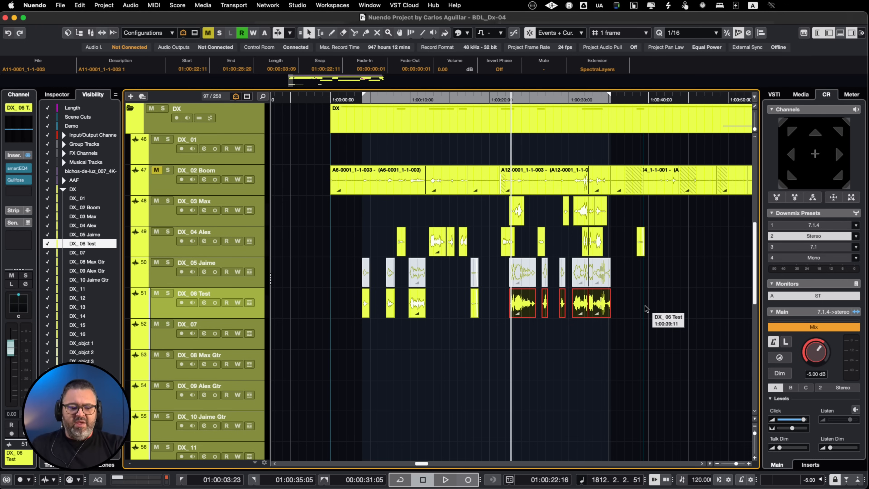
Select all the DX_06 Test clips, make their SpectraLayers extension permanent and play the result briefly
drag(673, 300, 314, 335)
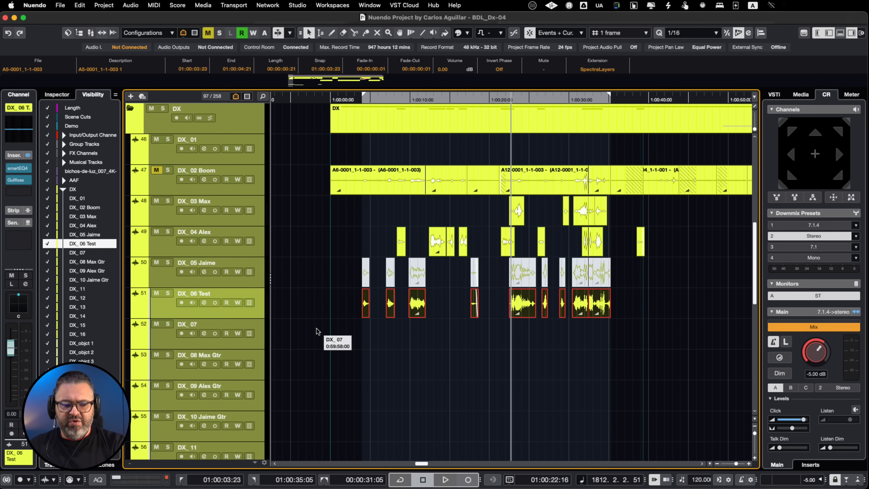
right_click(599, 309)
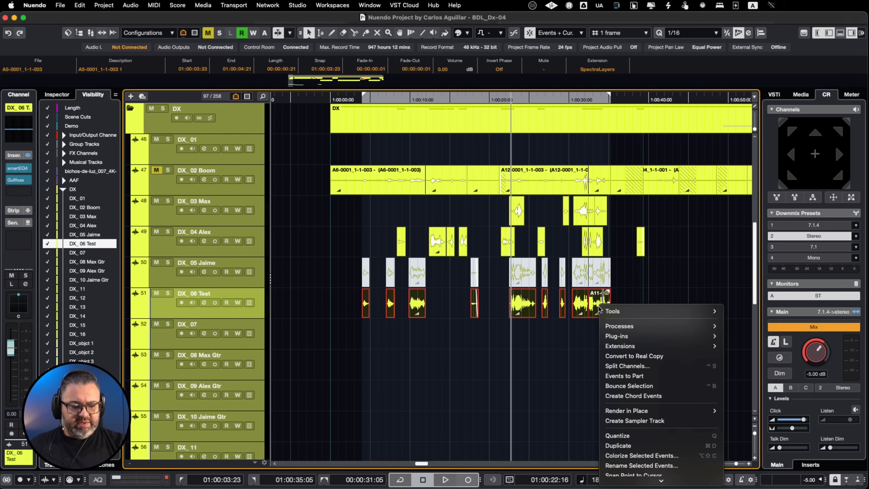
mouse_move(639, 346)
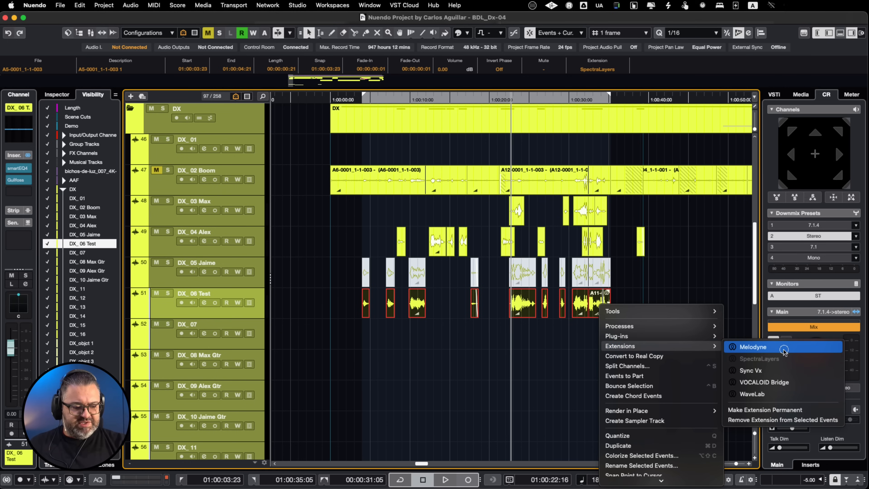
click(785, 410)
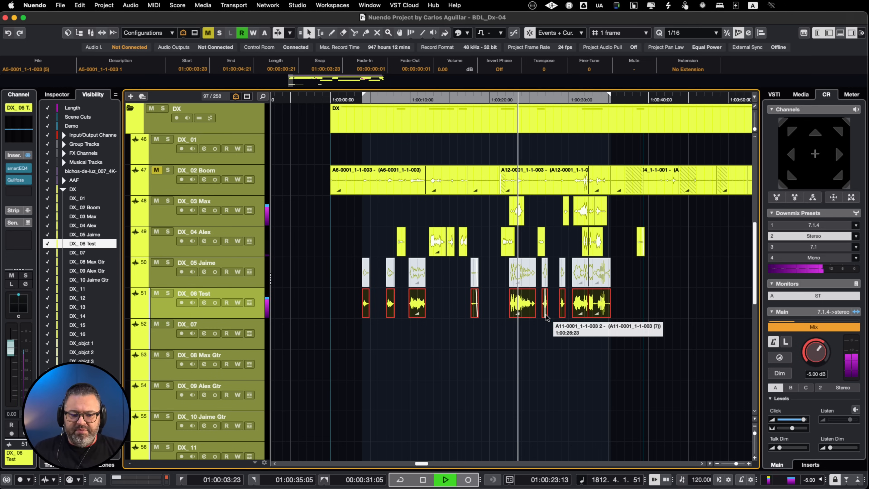
key(space)
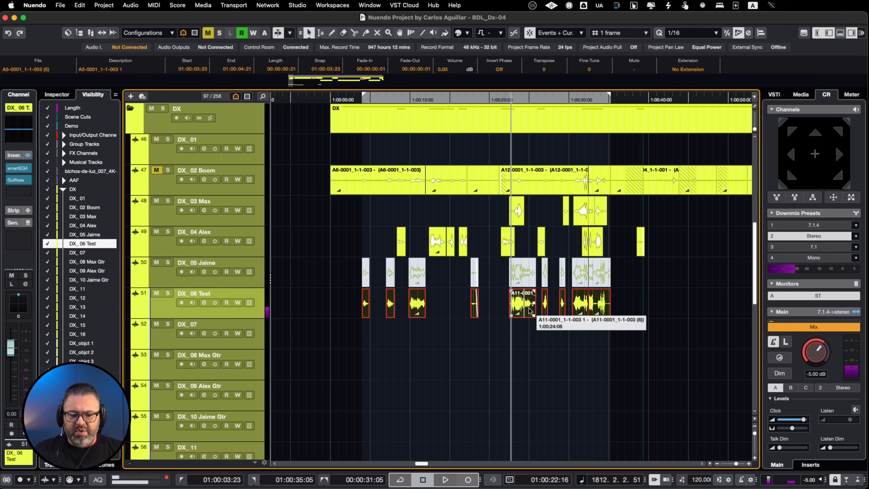
Mute the DX_03 and DX_04 clips and compare the denoised DX_06 Test clips with the DX_05 originals by swapping their mutes during playback
drag(373, 213, 651, 242)
key(shift+m)
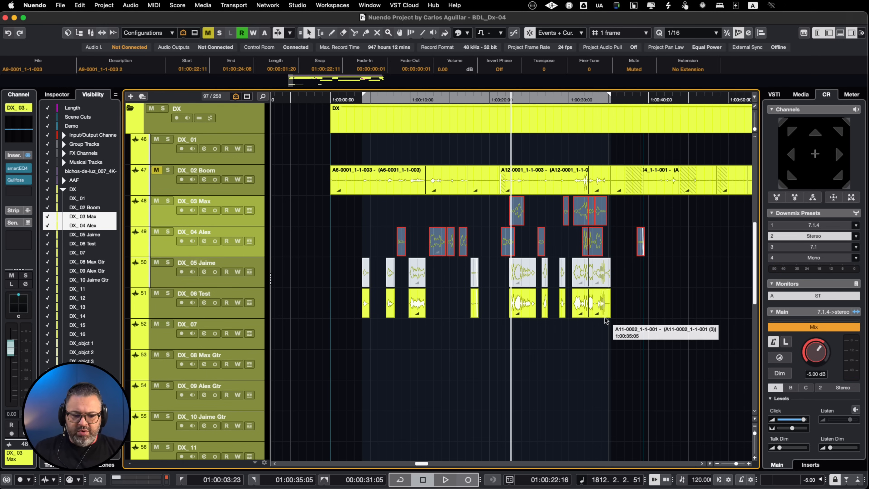
drag(632, 273, 334, 346)
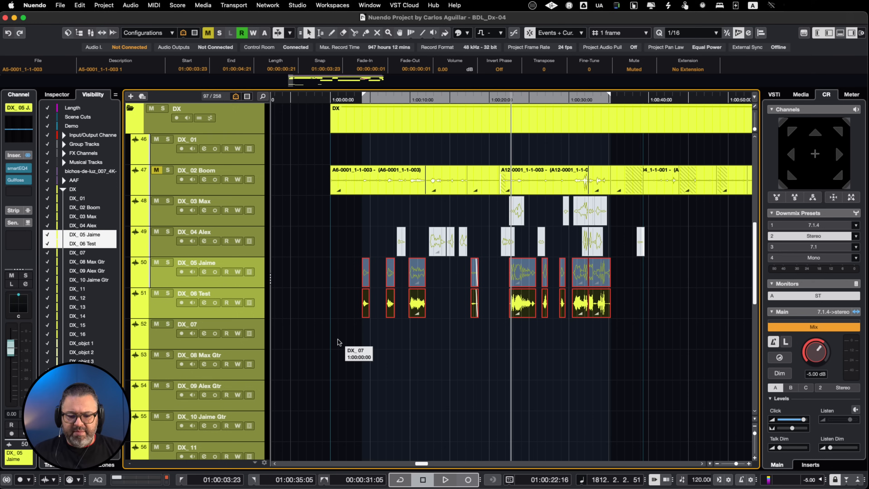
key(KP_1)
key(space)
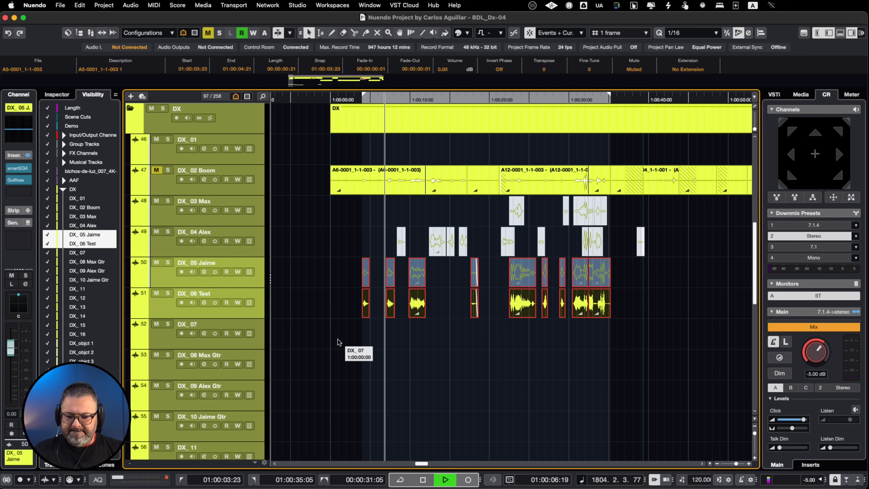
key(KP_1)
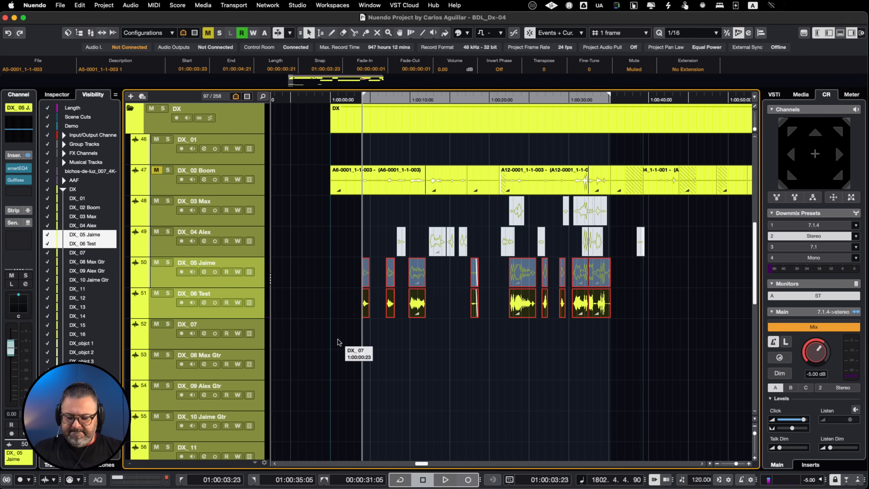
key(alt+m)
key(space)
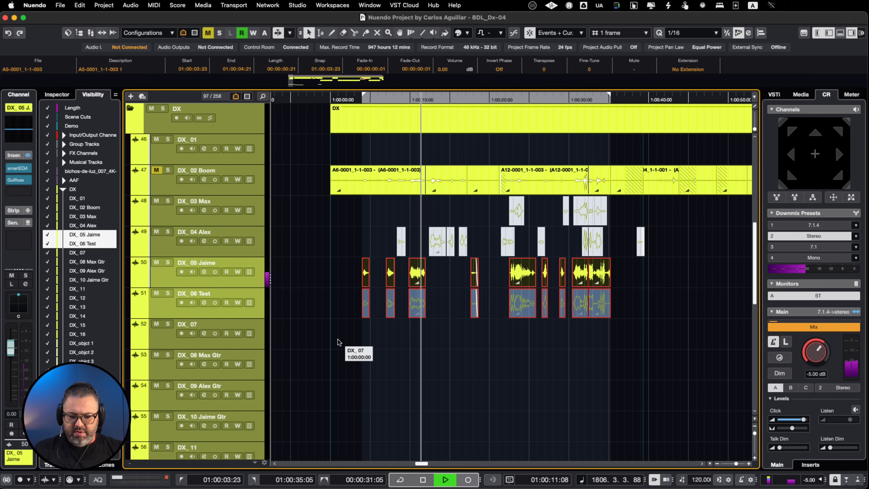
Loop the DX_05 and DX_06 Test clips at 01:00:09:21 and alternate their mutes to compare original and denoised dialogue
click(417, 298)
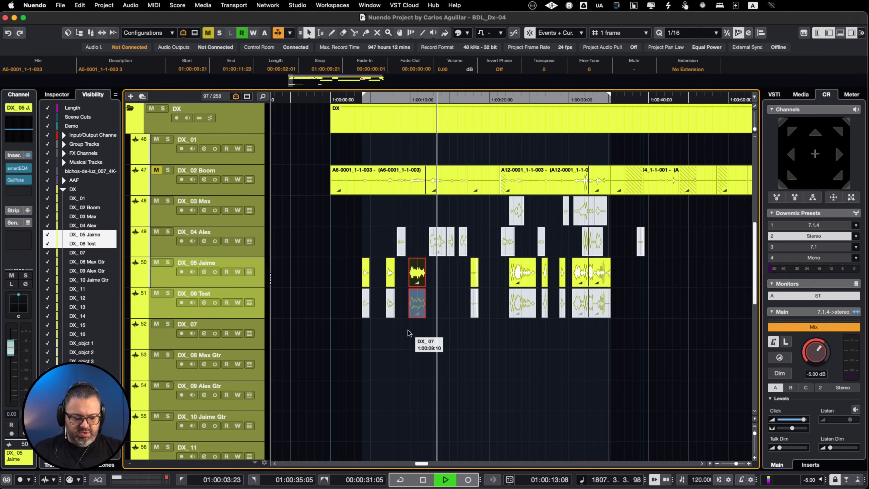
key(p)
key(shift+m)
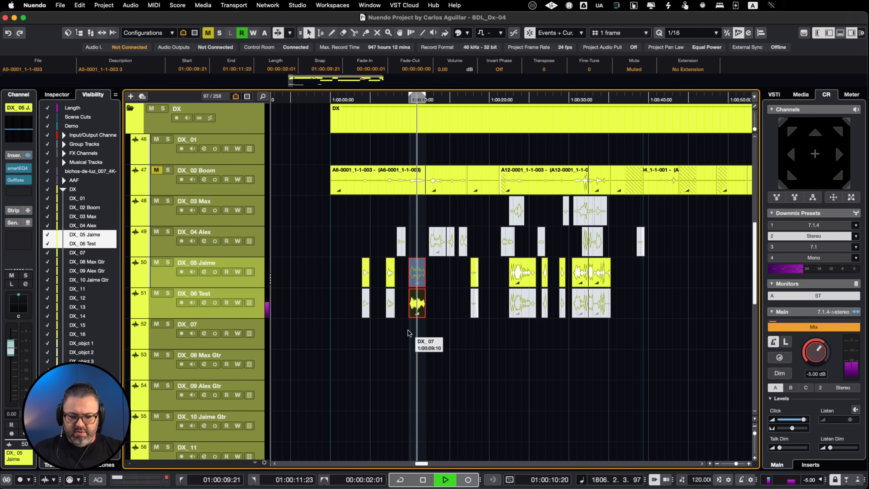
key(shift+m)
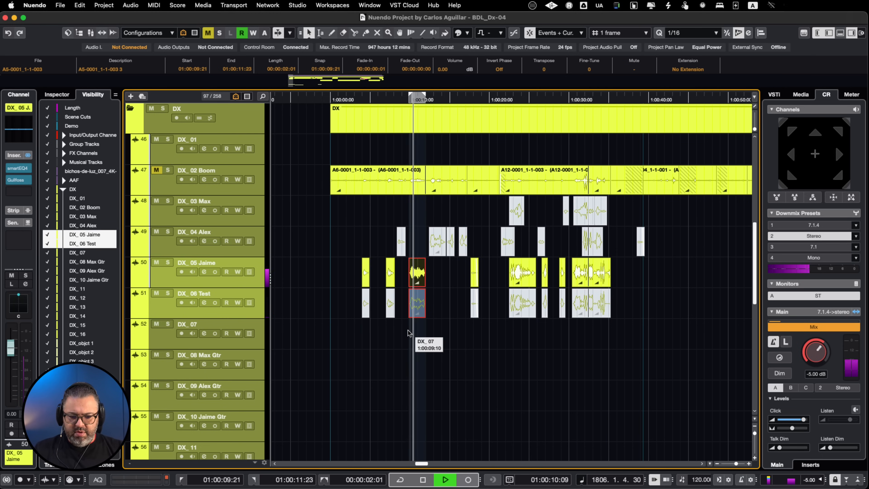
key(shift+m)
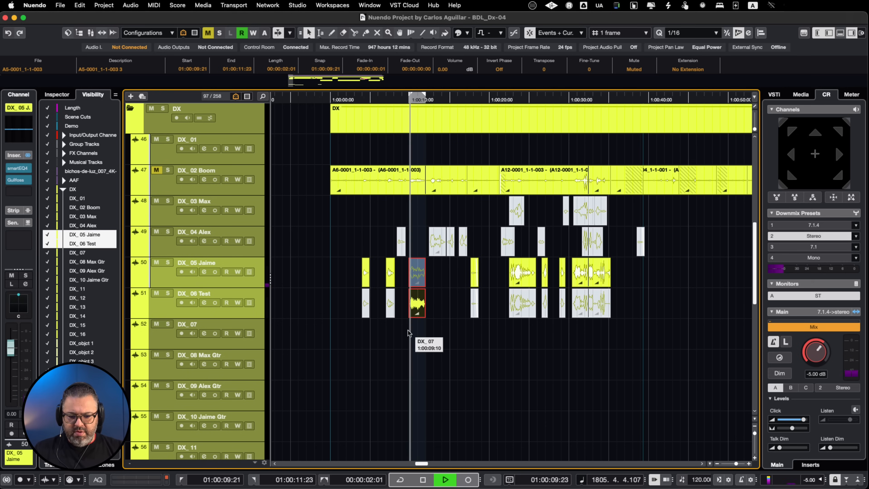
Compare the original and denoised clips at 01:00:22:11 by alternating the mutes on DX_05 and DX_06 Test during playback
click(520, 304)
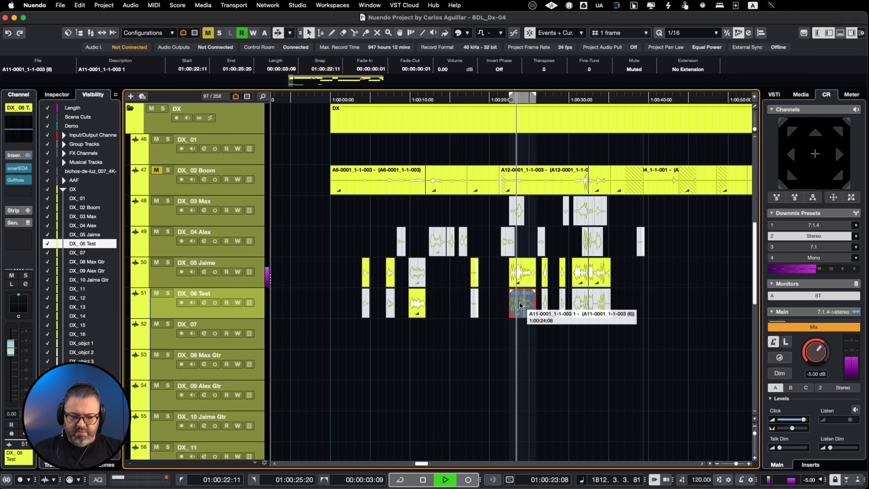
key(shift+m)
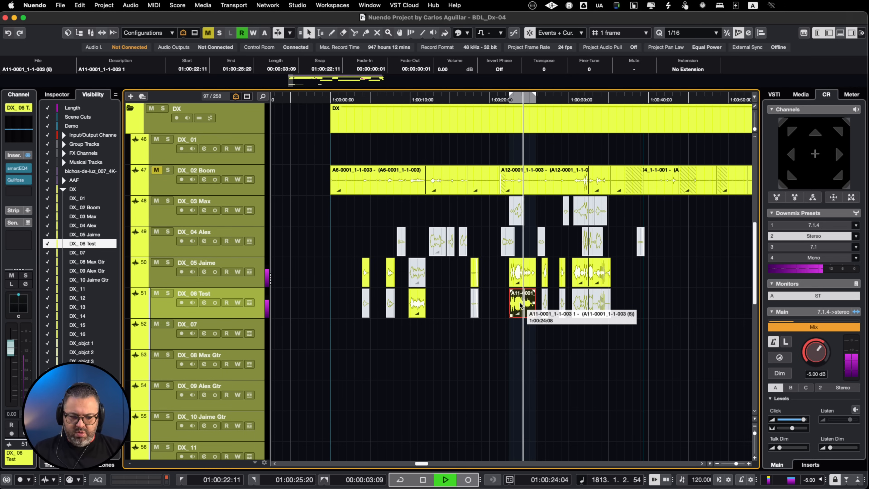
click(529, 283)
key(shift+m)
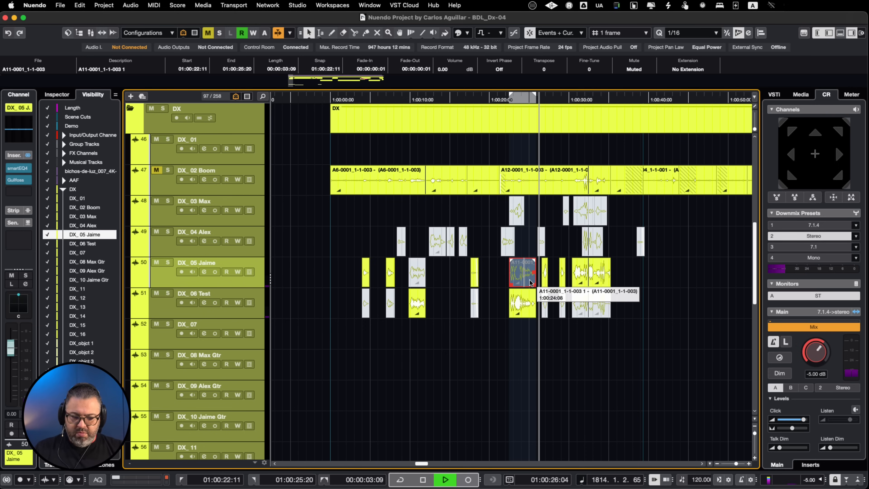
shift+click(522, 303)
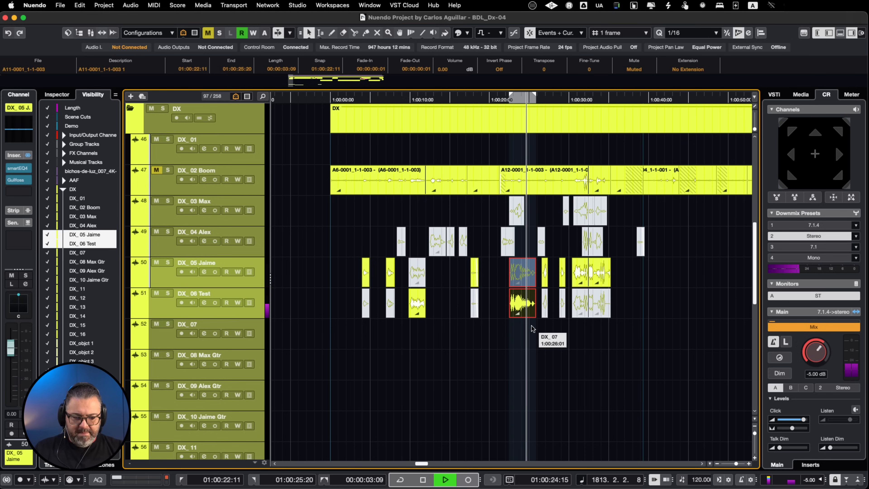
key(shift+m)
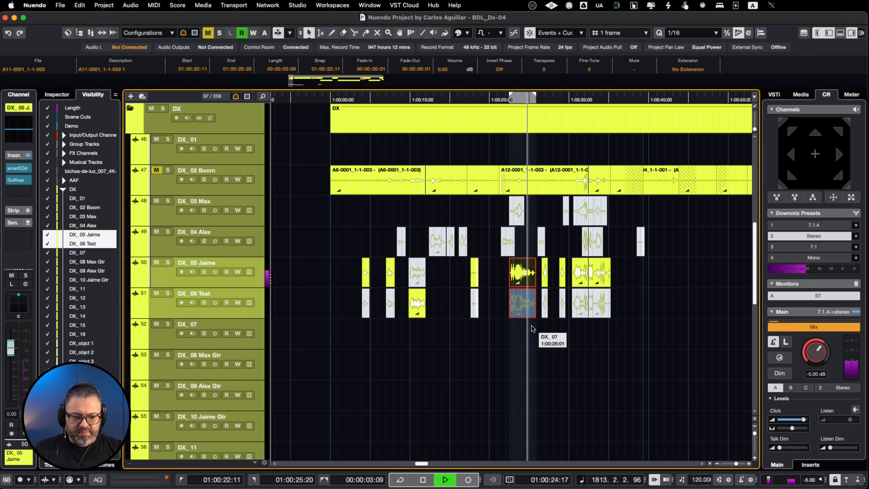
key(shift+m)
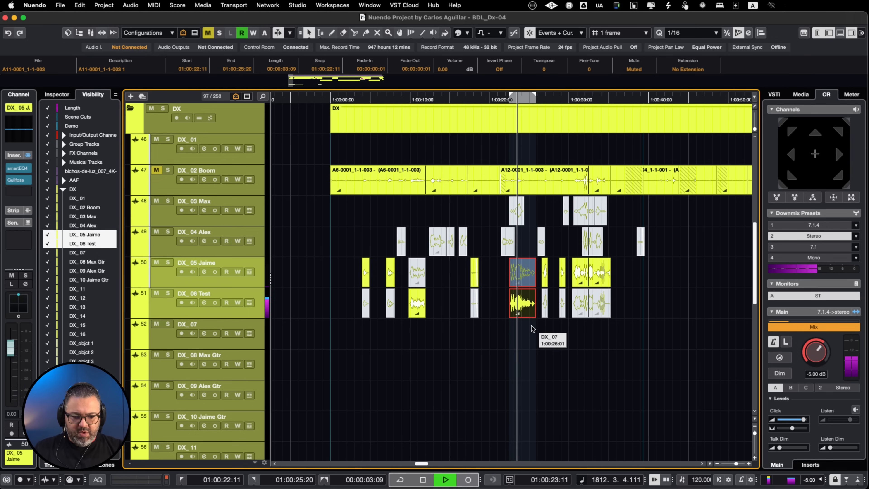
key(shift+m)
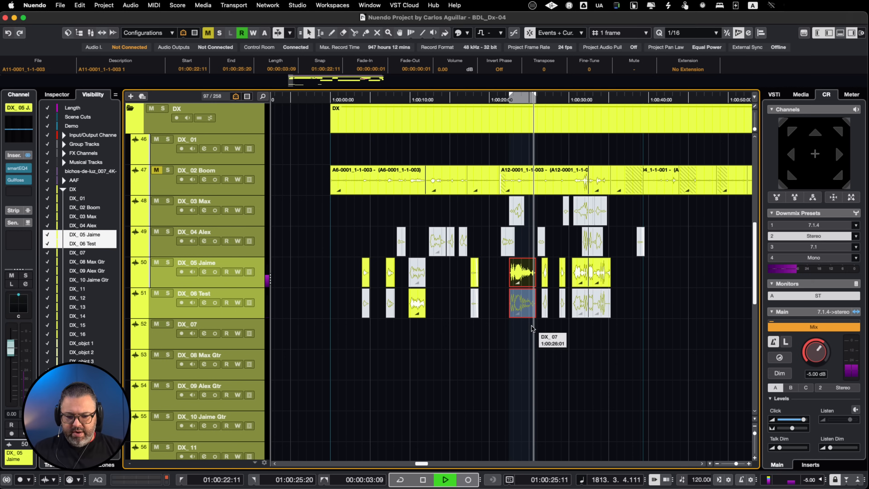
key(space)
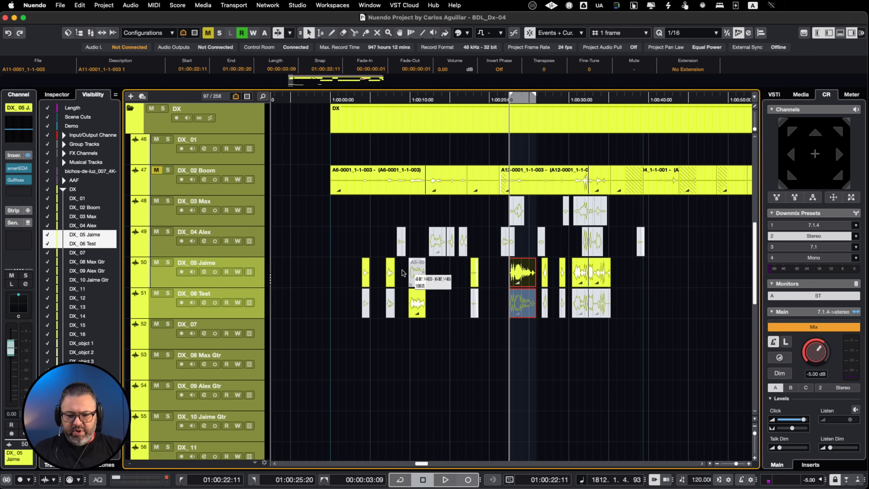
Mute all the original DX_05 clips and unmute the DX_06 Test, DX_03 and DX_04 clips
drag(347, 277, 402, 276)
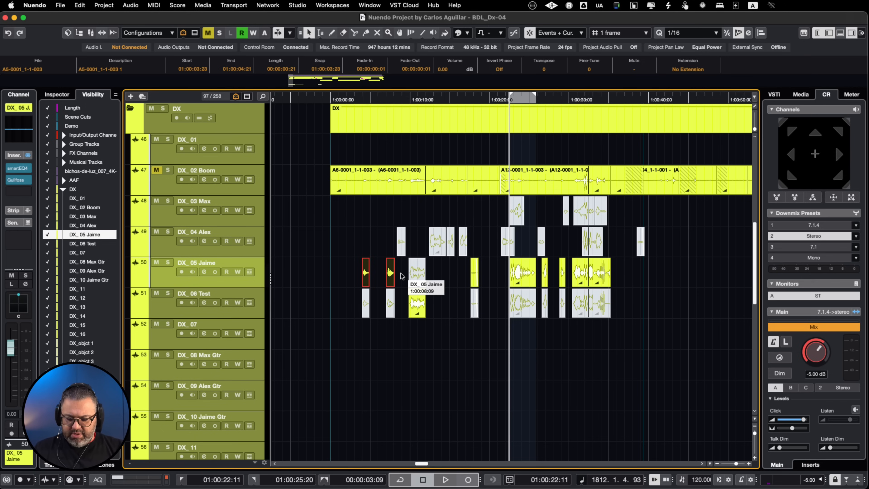
drag(355, 312, 404, 322)
drag(469, 324, 640, 305)
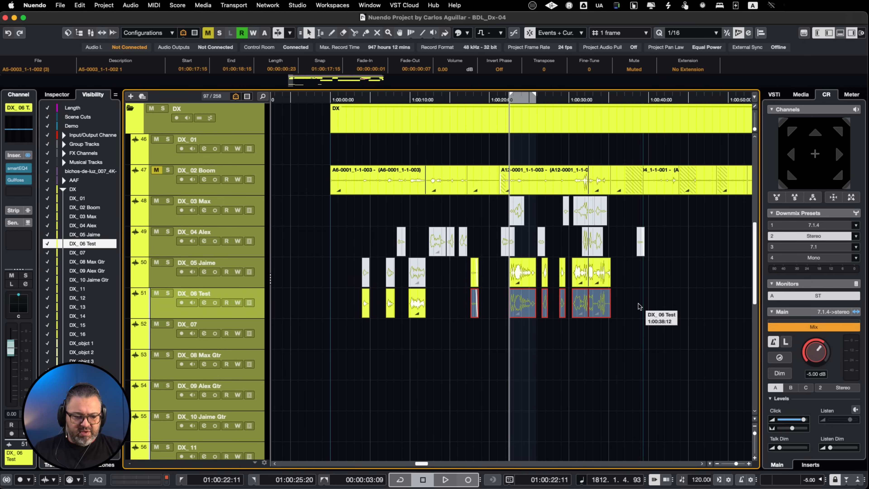
drag(631, 269, 479, 336)
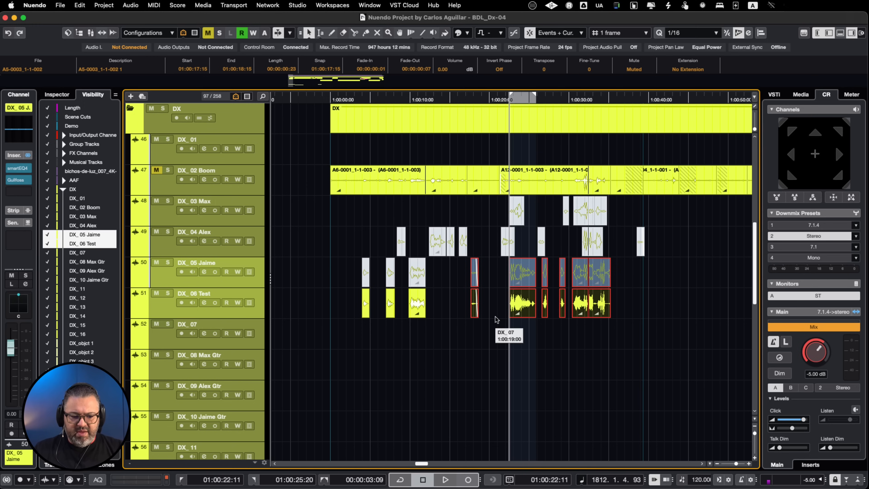
drag(656, 207, 354, 253)
key(shift+u)
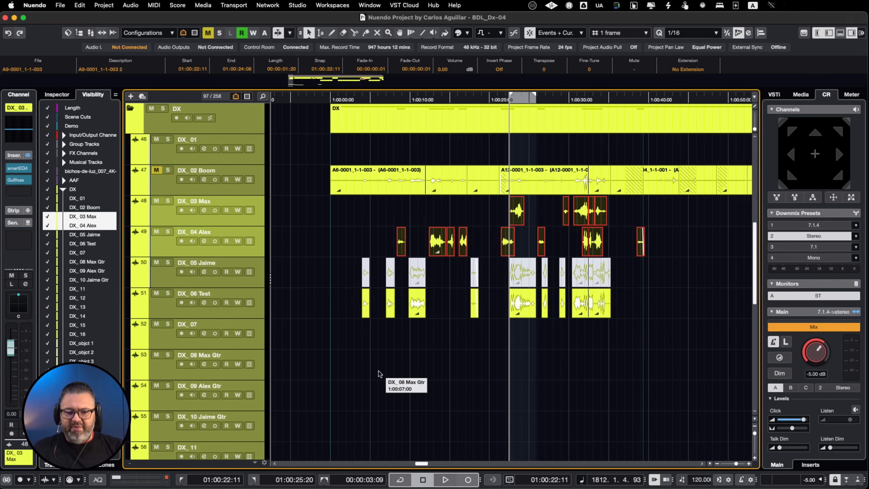
Set the locators from 01:00:03:23 to 01:00:35:05 around the dialogue clips and play from the start of that range
drag(337, 268, 324, 241)
click(629, 361)
key(l)
key(p)
key(space)
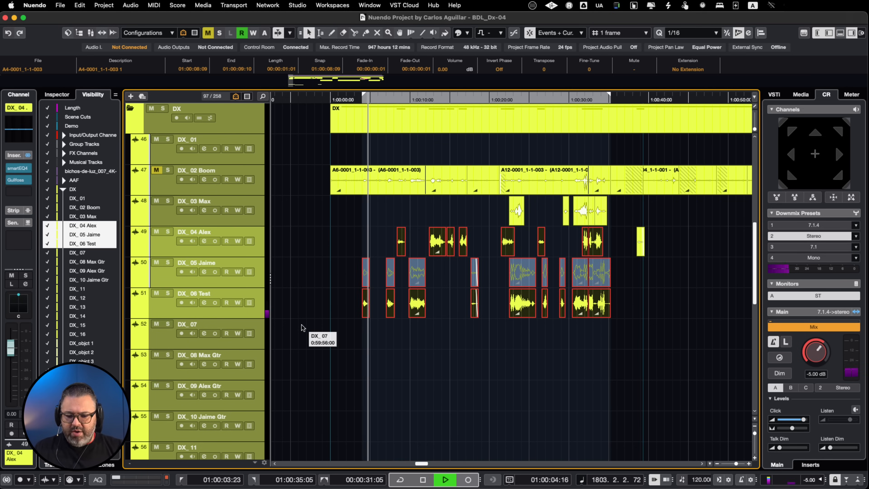
key(space)
Unmute the DX_objct 3 track and restart playback from 01:00:03:23
scroll(302, 328, down, 10)
scroll(302, 327, down, 2)
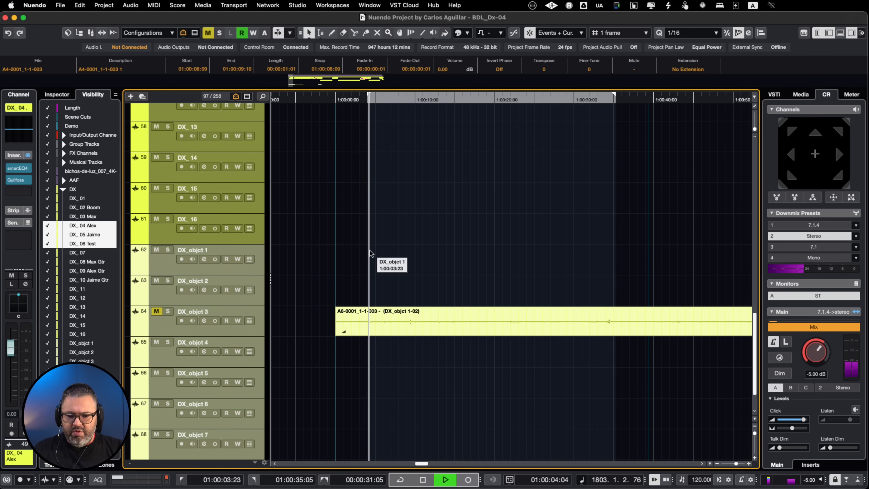
scroll(370, 253, up, 15)
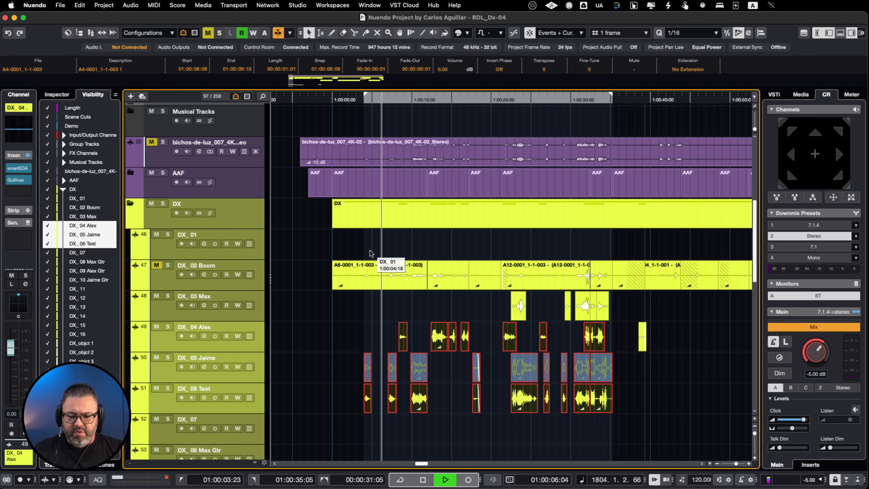
key(space)
scroll(358, 321, down, 12)
scroll(359, 321, down, 1)
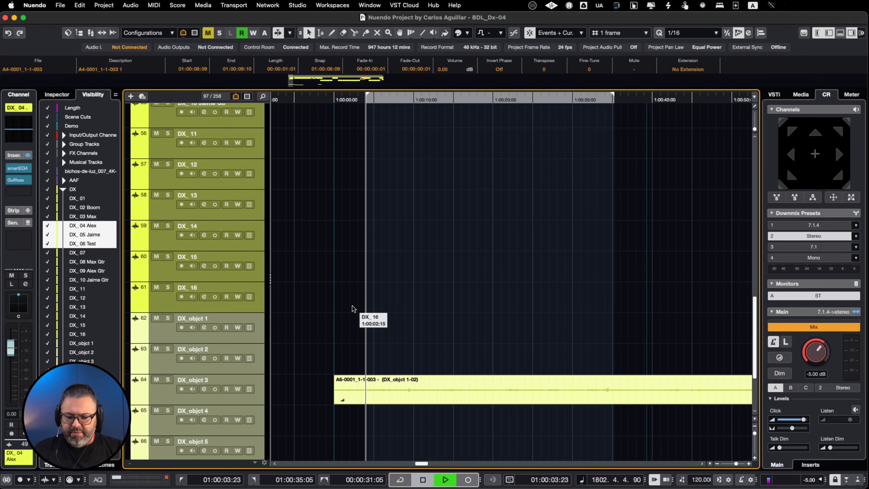
Watch the scene in the video player with the cleaned dialogue, stop playback and close the video
scroll(354, 308, up, 10)
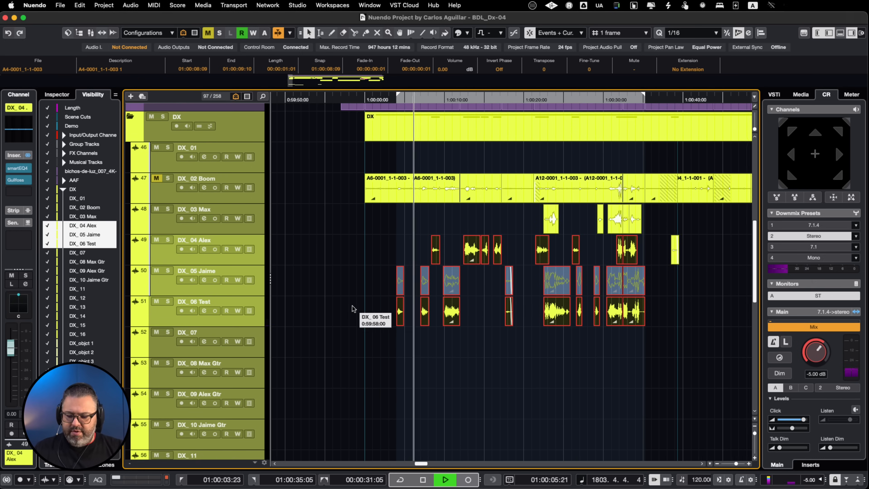
scroll(354, 308, up, 1)
key(F8)
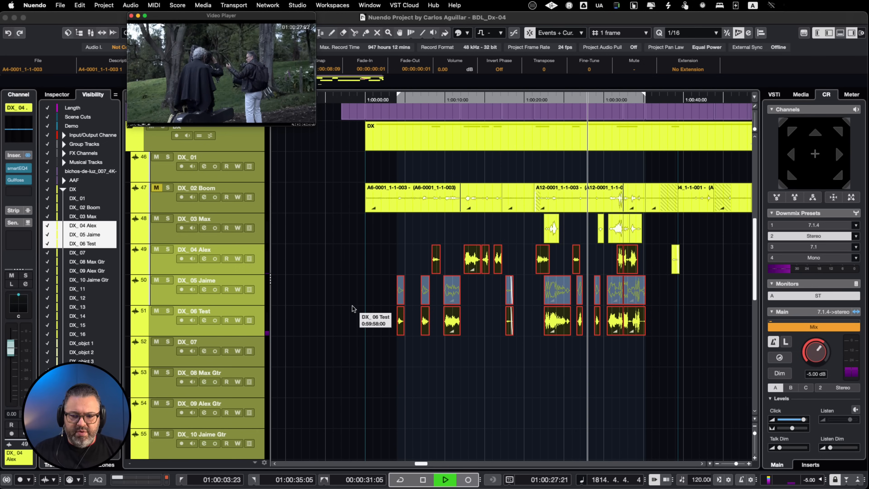
key(space)
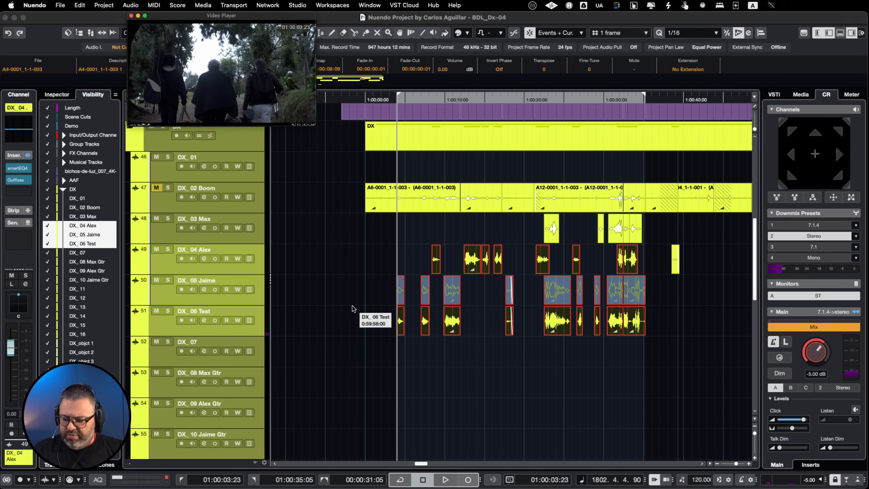
key(F8)
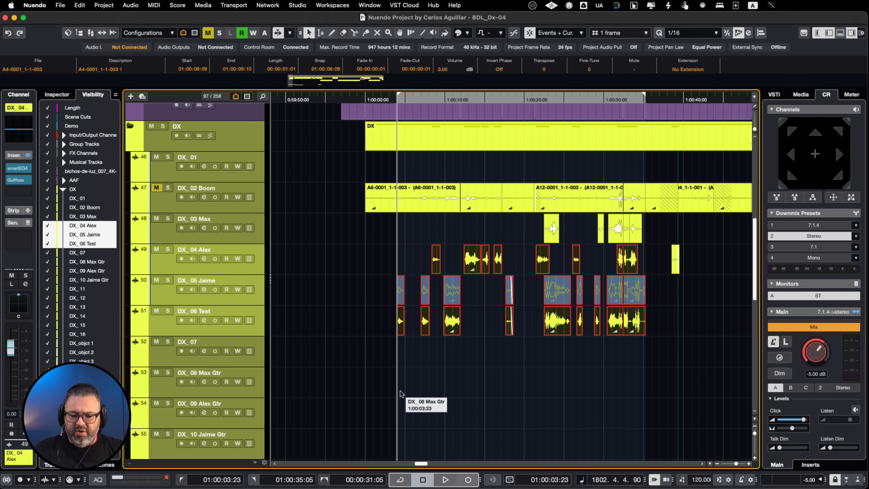
scroll(401, 390, down, 10)
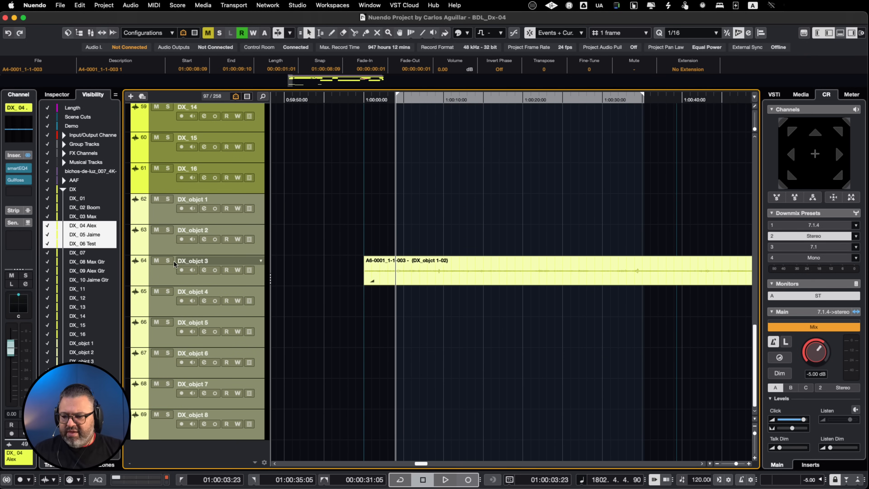
Delete all the rendered clips on the DX_06 Test track
scroll(528, 197, up, 15)
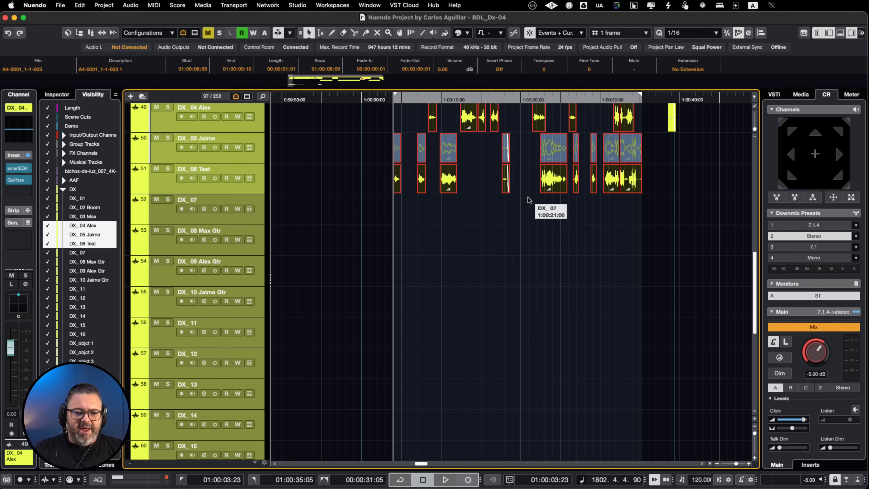
scroll(527, 201, up, 2)
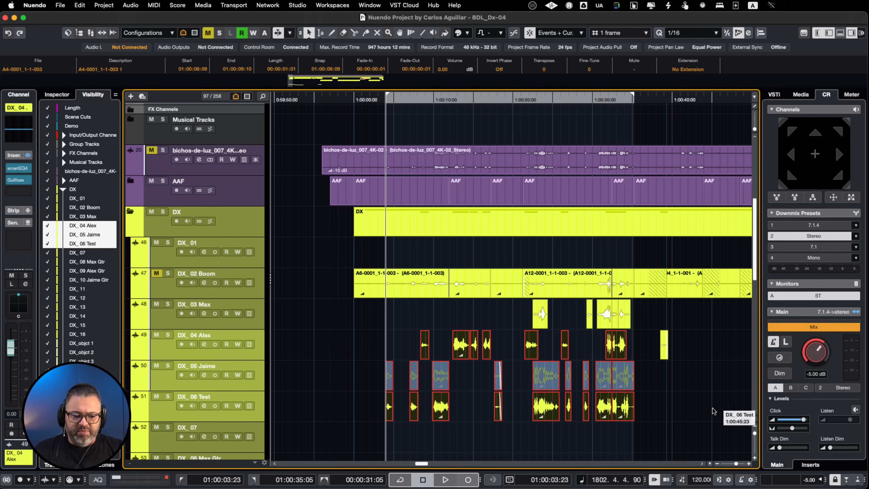
scroll(663, 412, down, 2)
scroll(663, 412, down, 2)
scroll(663, 412, right, 1)
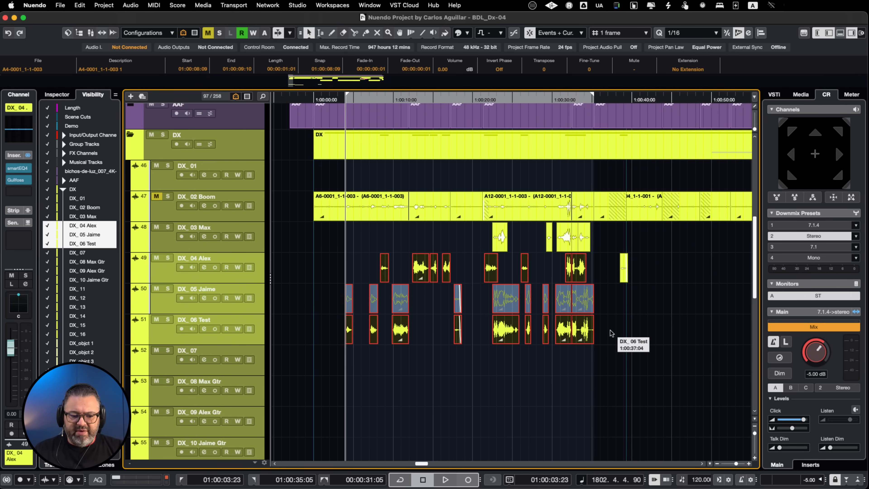
drag(615, 333, 386, 362)
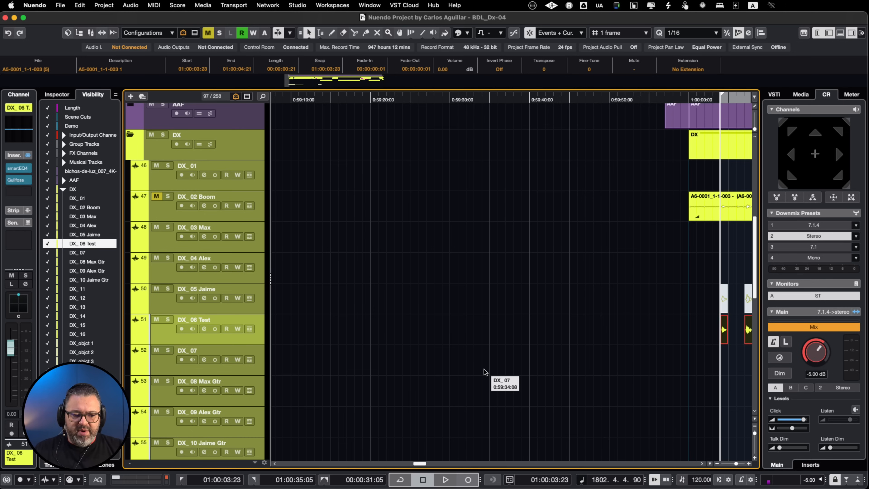
scroll(485, 372, right, 10)
scroll(486, 372, left, 5)
scroll(485, 372, down, 1)
key(Delete)
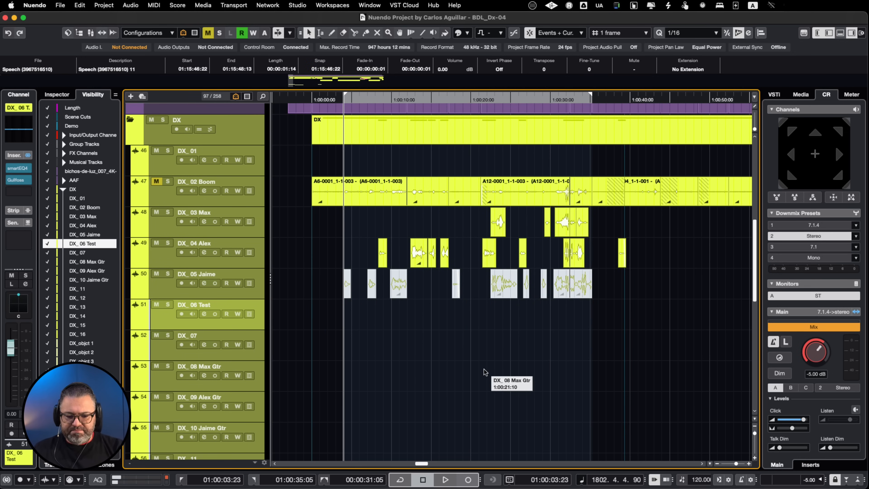
Copy all the DX_05 clips onto the DX_06 Test track at the same times and unmute the copies
drag(614, 286, 319, 319)
drag(348, 292, 352, 322)
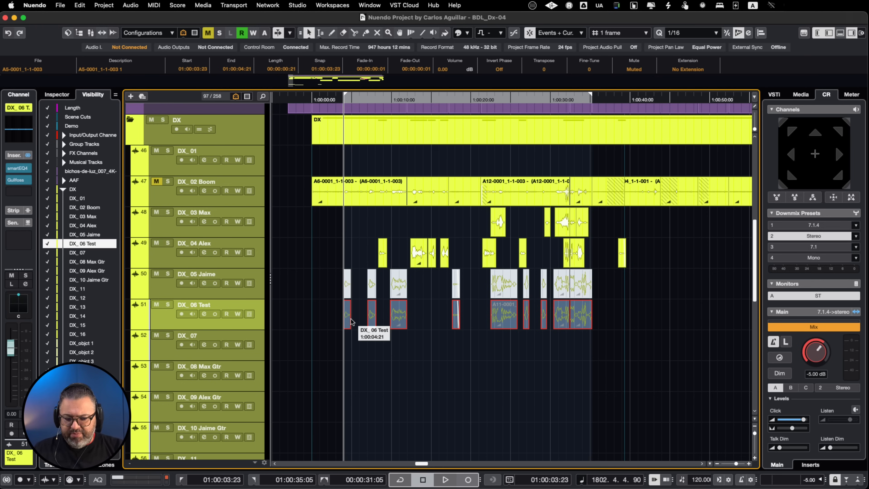
key(super+n)
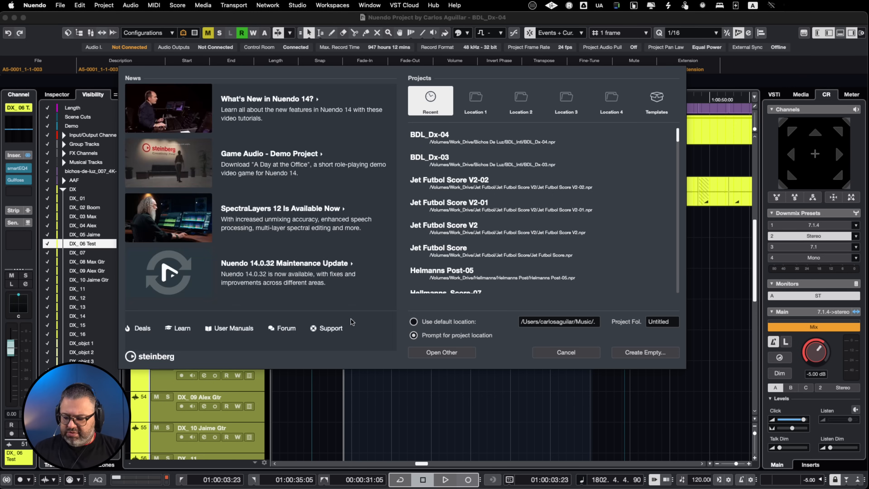
key(Escape)
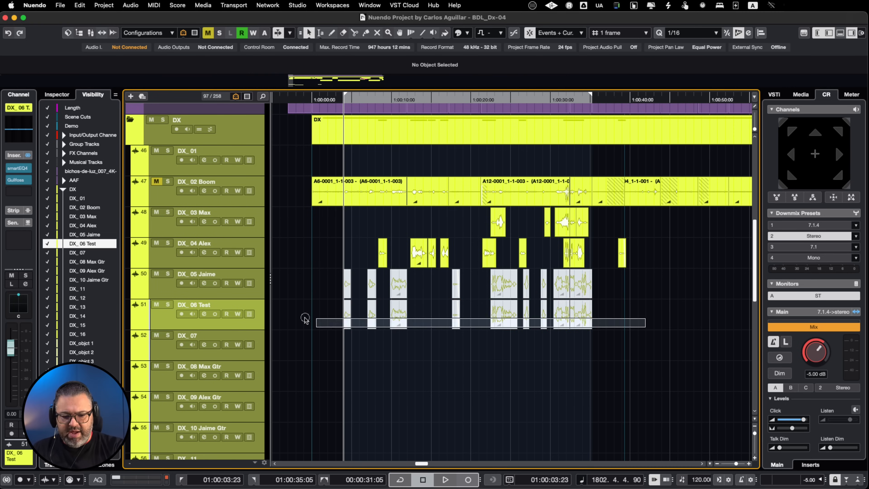
key(shift+u)
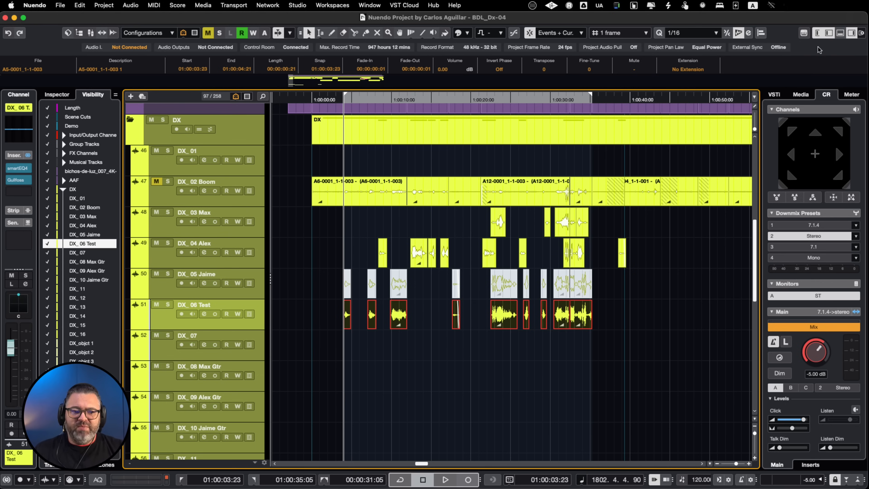
Apply the SpectraLayers extension to the DX_06 Test clips and close the Voice DeNoise module
click(689, 70)
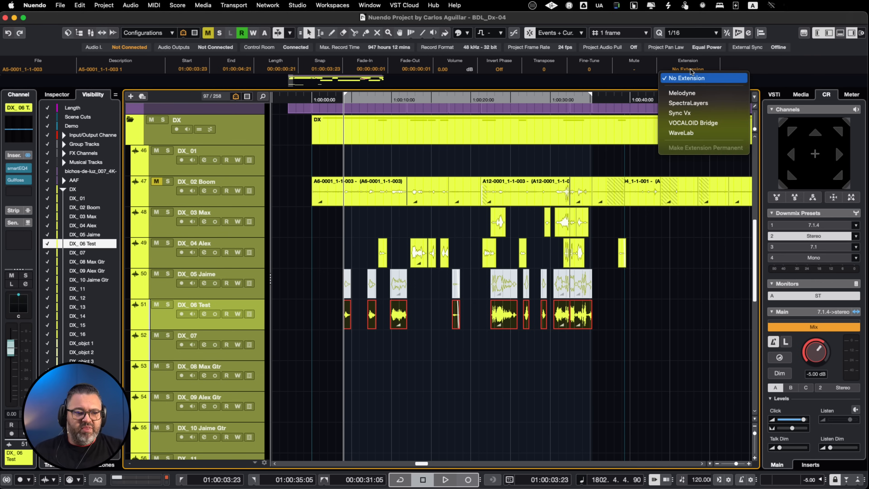
click(689, 103)
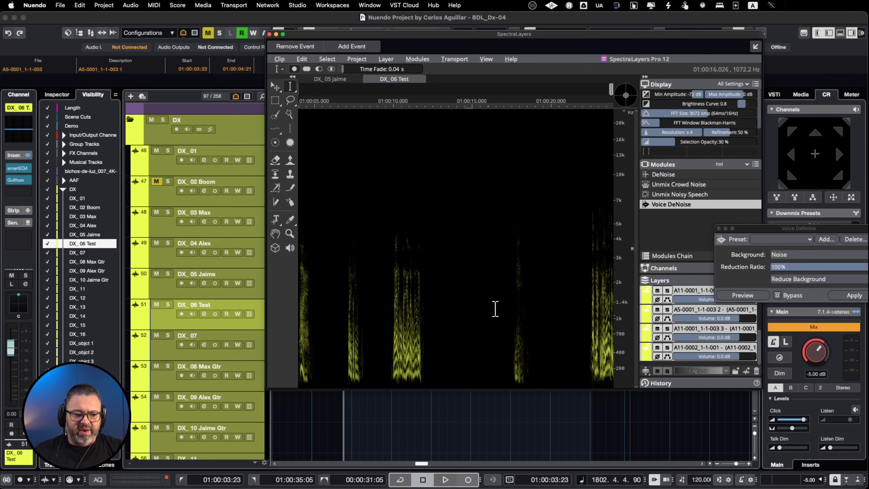
click(719, 229)
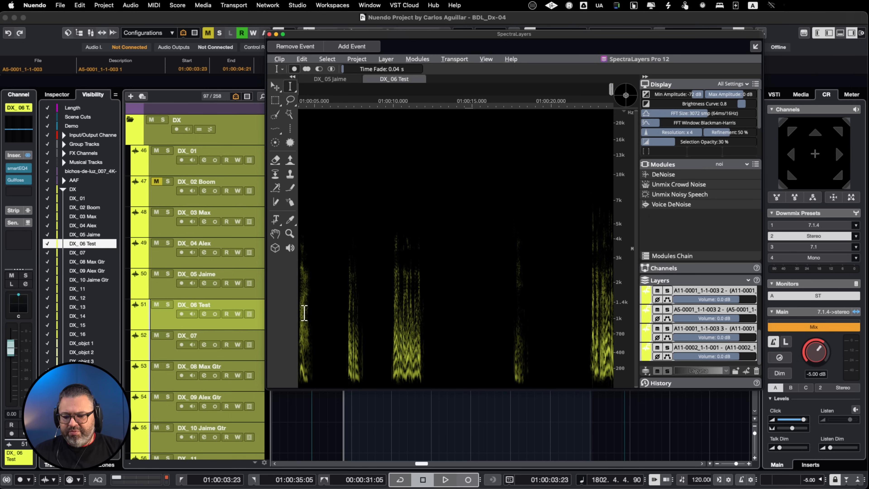
Play the unprocessed DX_06 Test dialogue in SpectraLayers, including from 01:00:09:20, and stop playback
key(space)
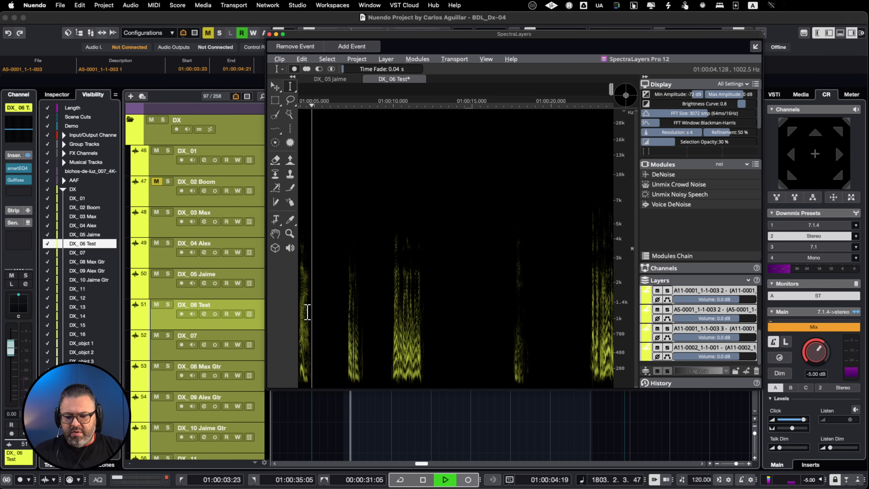
click(391, 329)
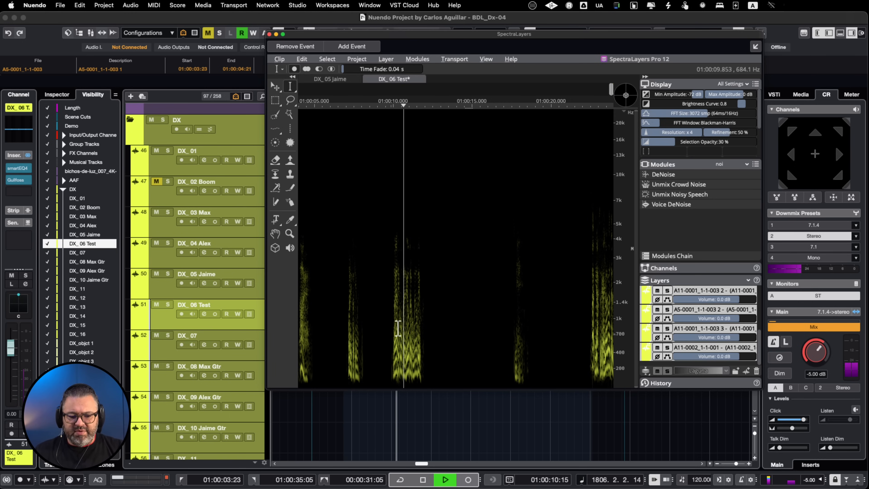
key(space)
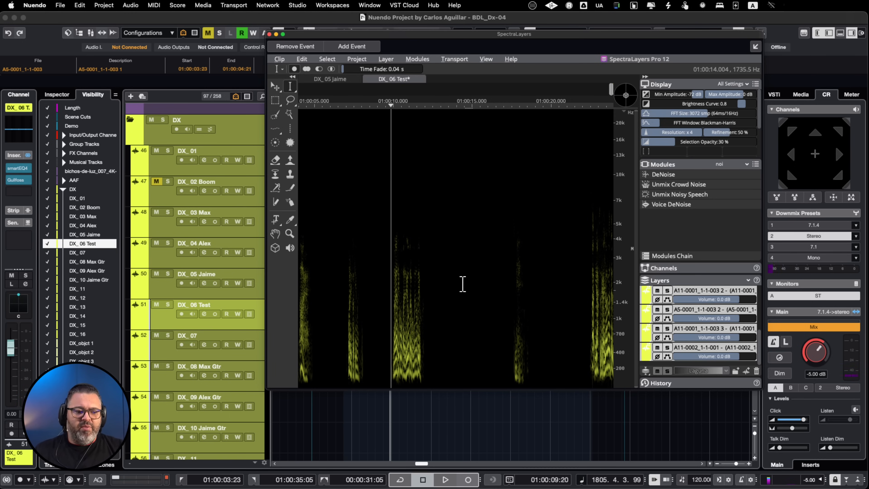
Apply Unmix Noisy Speech to the DX_06 Test layers and close the module
click(688, 197)
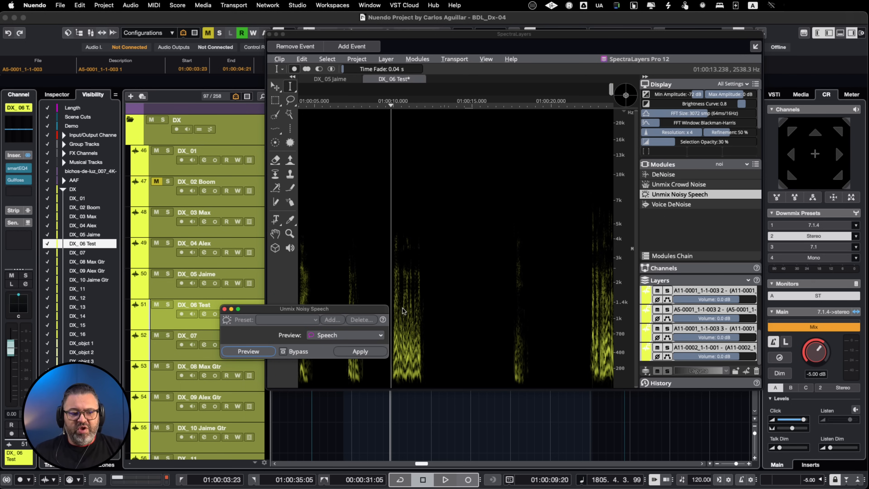
click(369, 354)
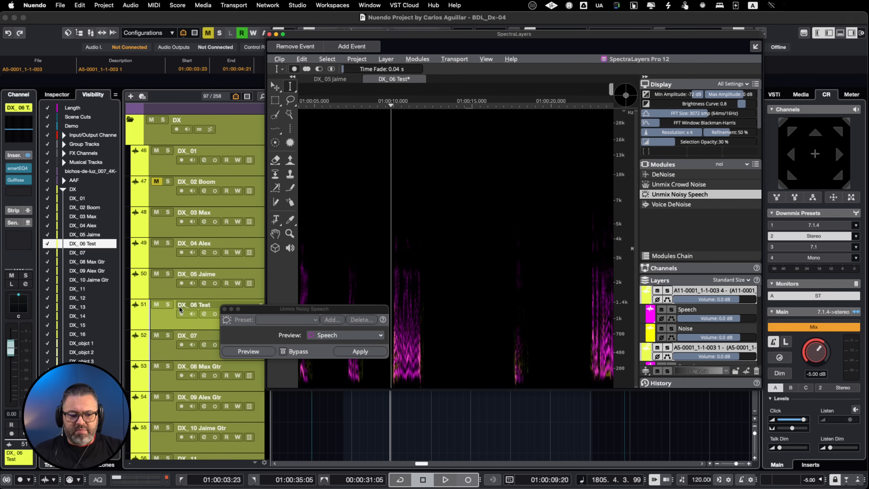
click(225, 309)
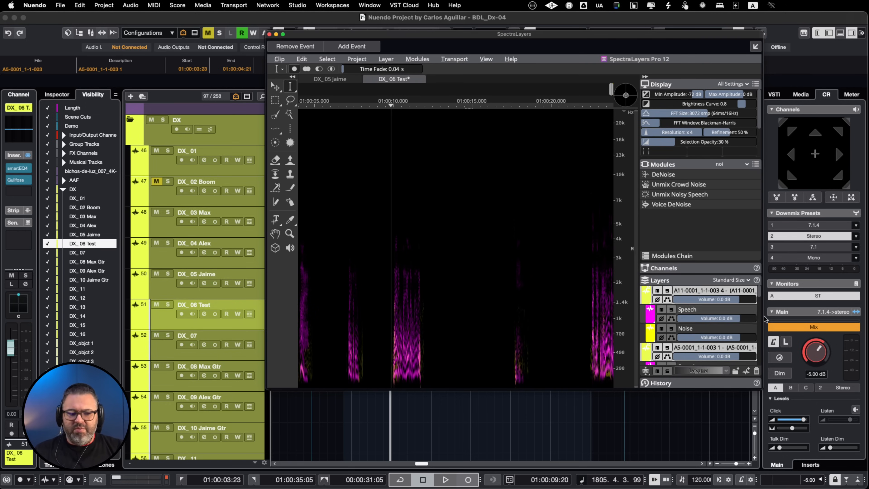
Filter the SpectraLayers layers by "noi" and select all the Noise layers
scroll(742, 330, down, 1)
scroll(742, 330, down, 1)
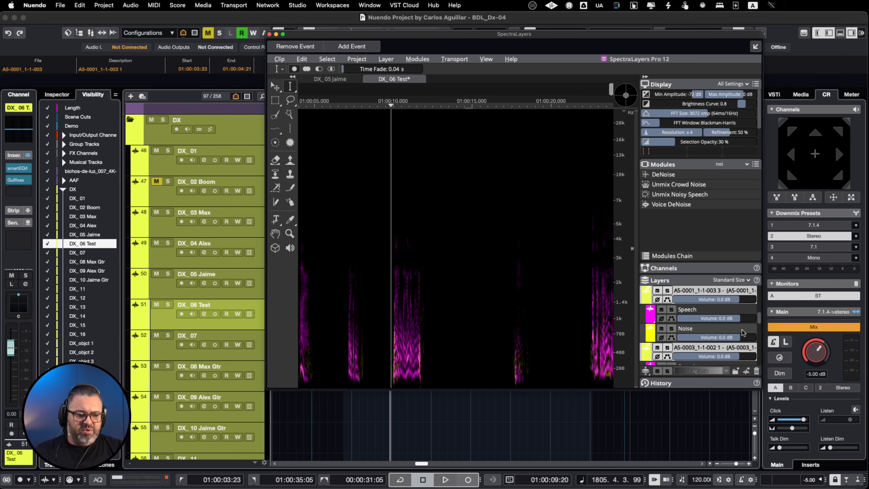
scroll(742, 330, down, 1)
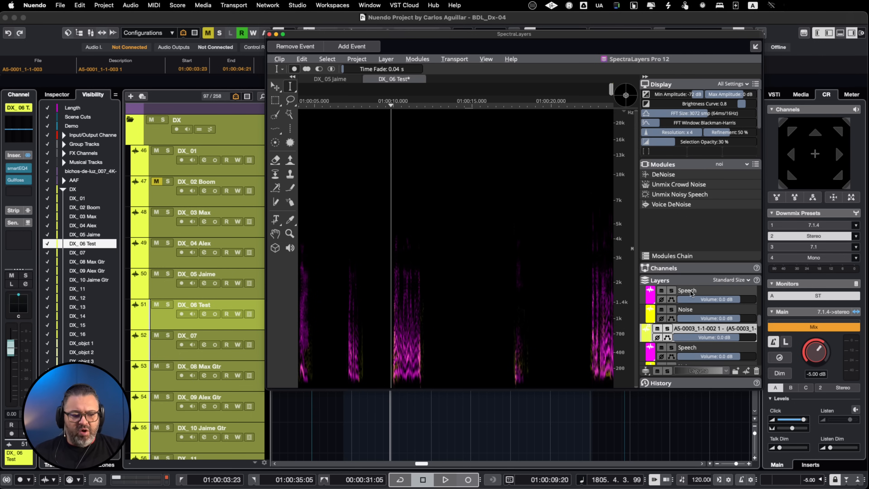
scroll(704, 289, up, 1)
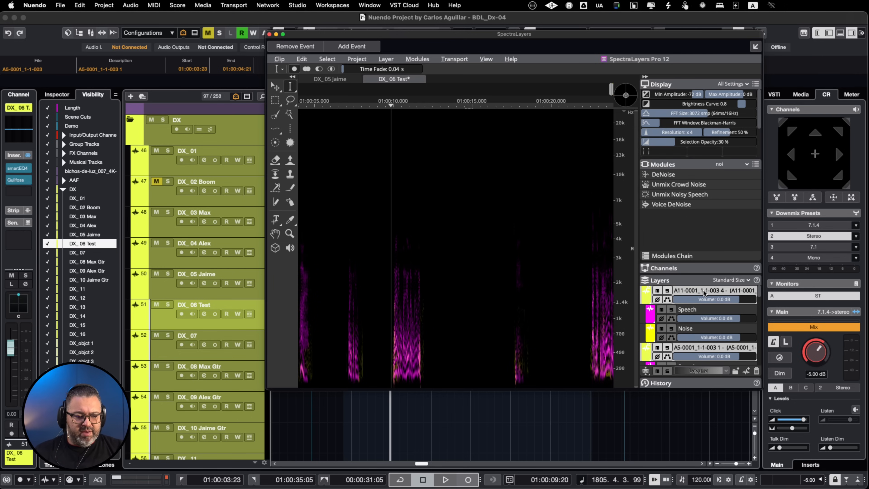
click(725, 280)
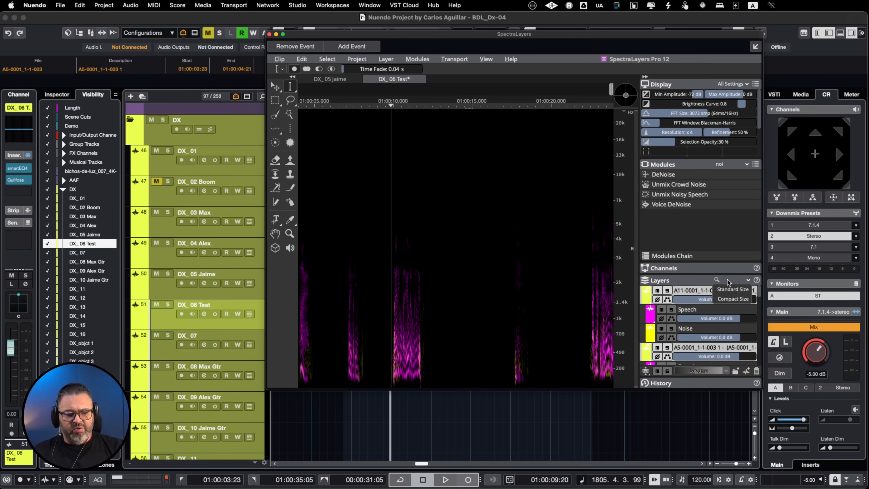
text(noi)
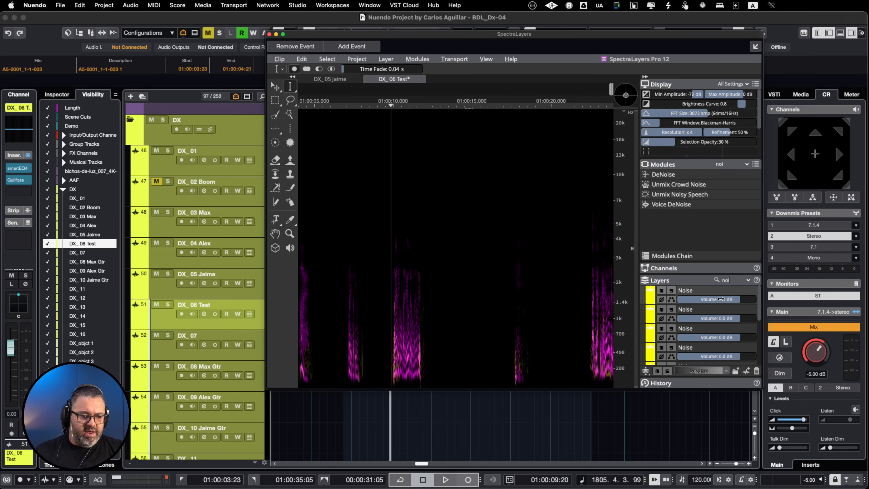
scroll(723, 326, down, 3)
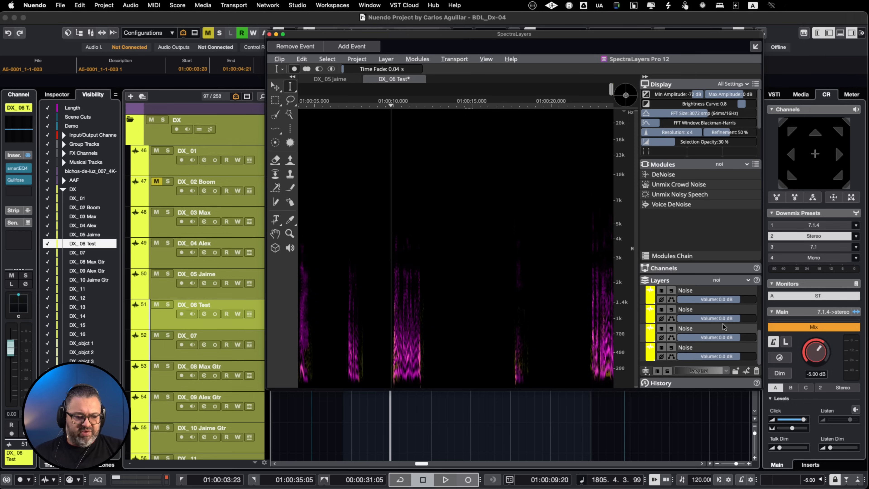
shift+click(707, 347)
Mute all the selected Noise layers, comparing playback from 01:00:09:20 with and without them
key(space)
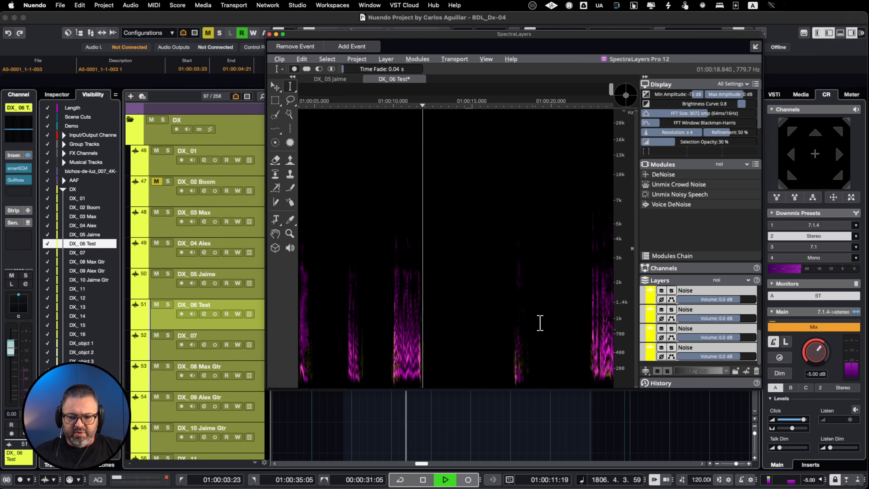
key(space)
click(661, 309)
key(space)
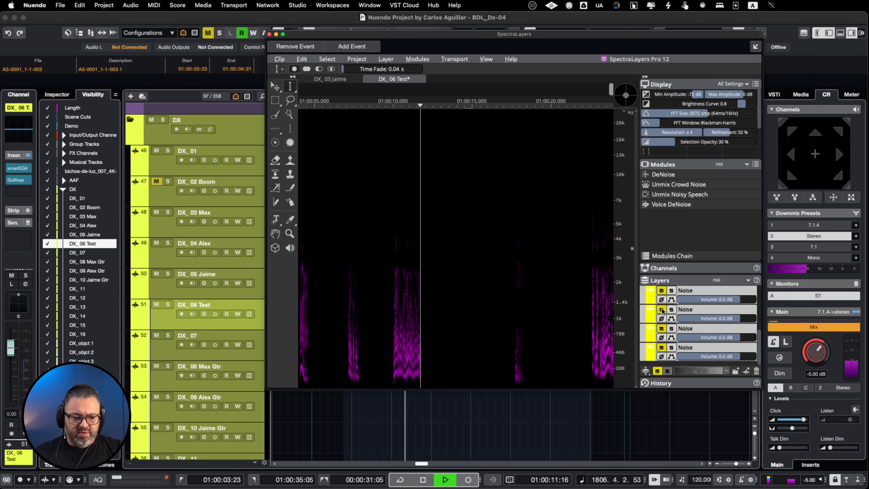
key(space)
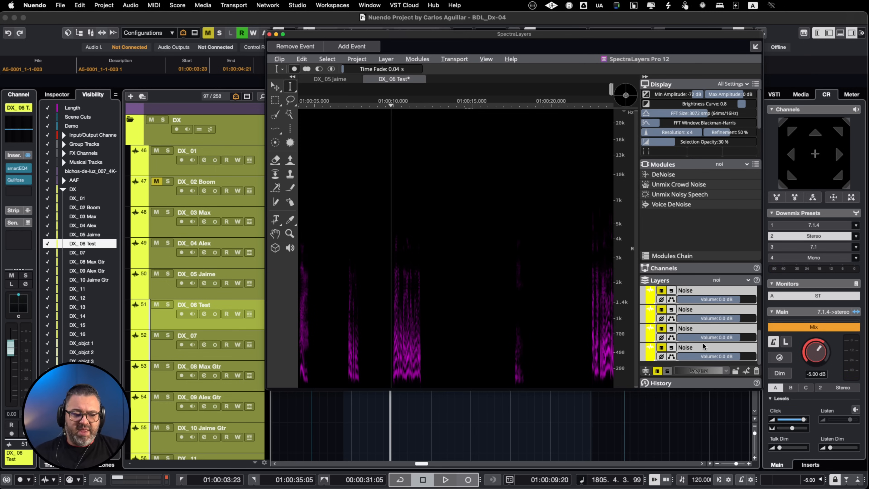
key(space)
key(space)
click(661, 309)
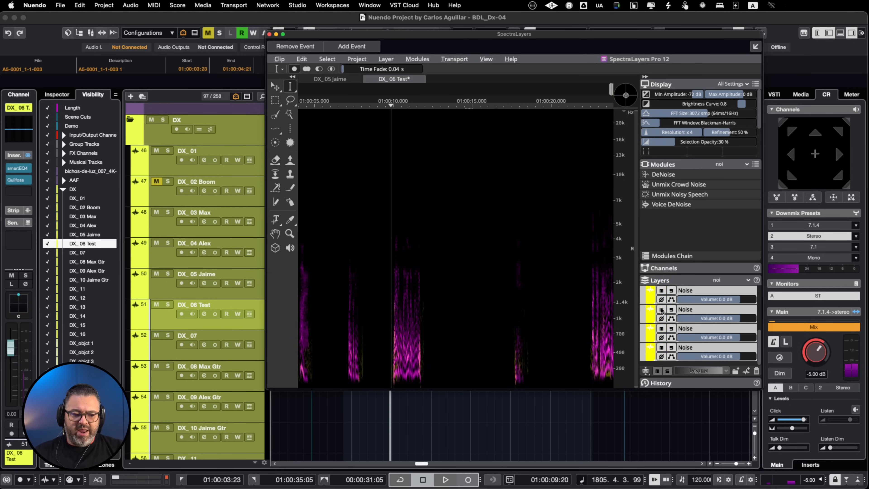
click(661, 309)
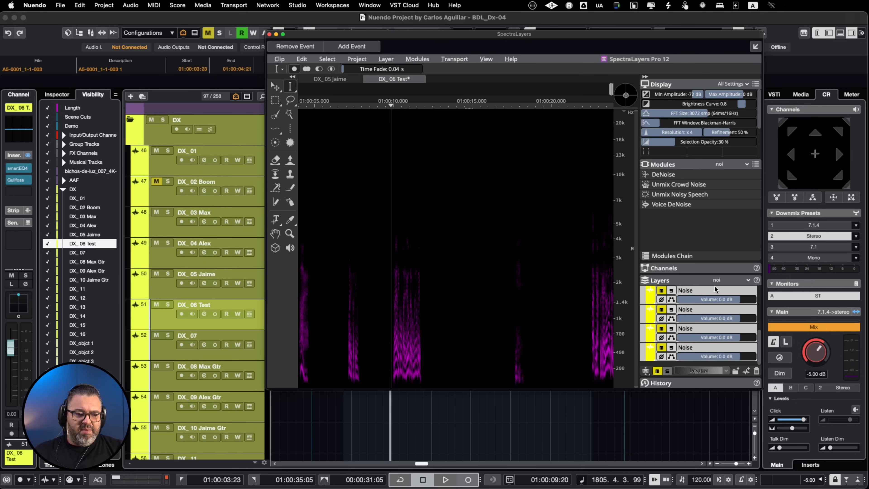
Filter the layers by "spee" and import all the Speech layers onto track DX_09 at 1:00:03:23, copying the file to the project folder
right_click(720, 280)
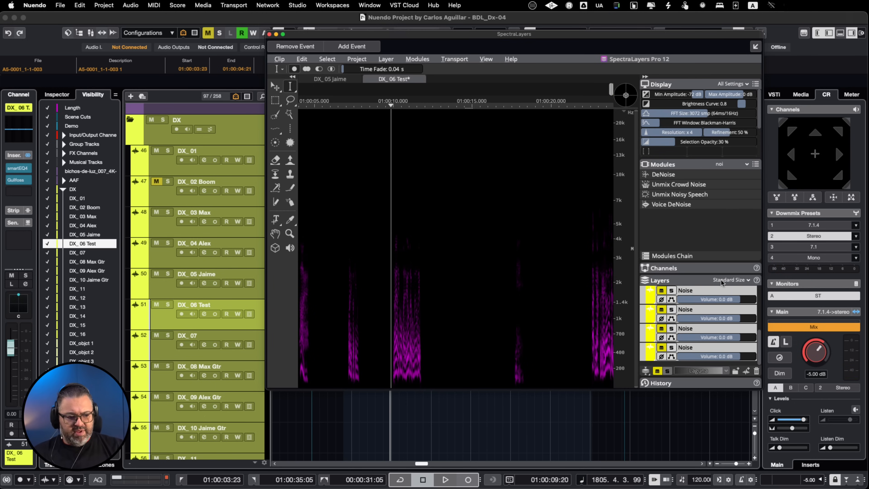
text(spe)
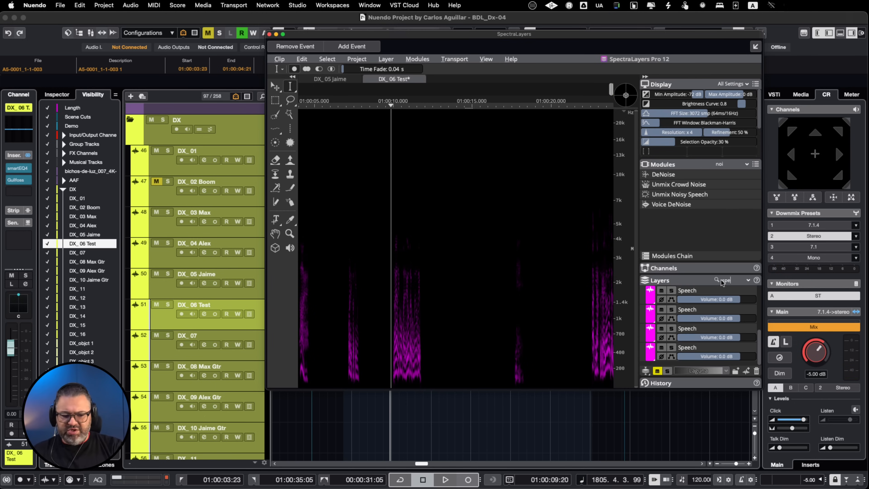
text(e)
click(707, 290)
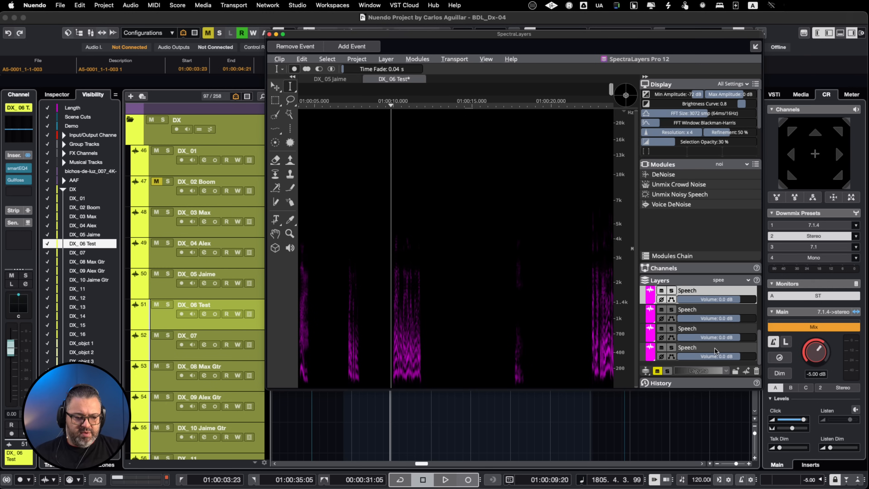
scroll(729, 345, up, 5)
click(699, 290)
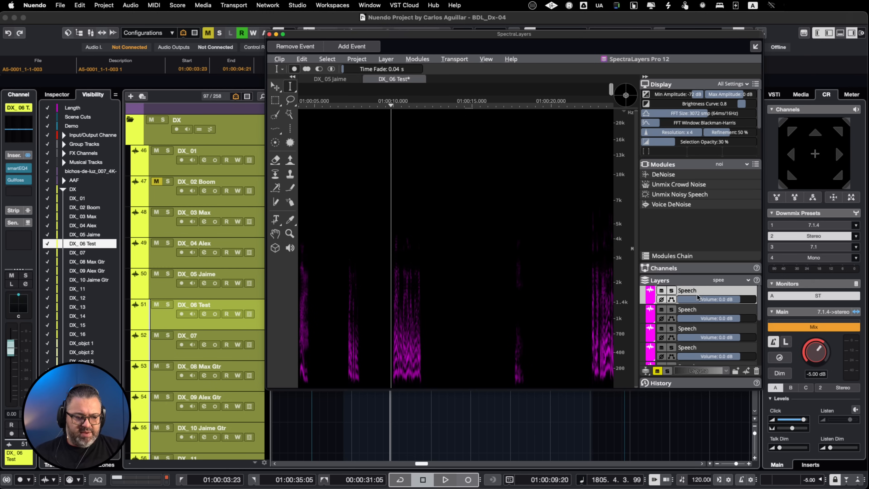
scroll(743, 340, down, 5)
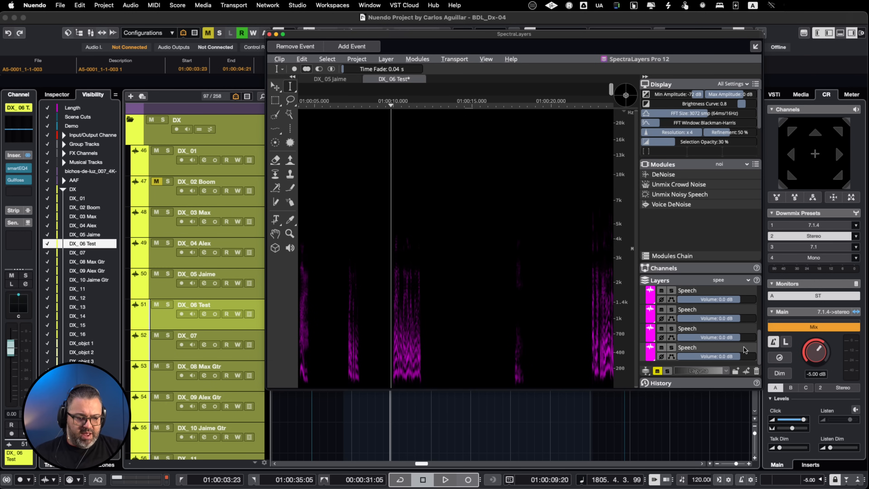
shift+click(744, 349)
drag(689, 291, 354, 414)
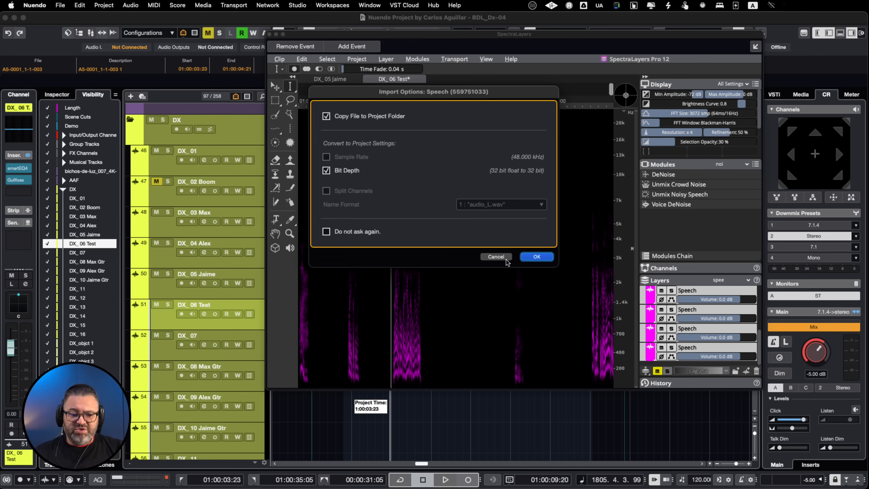
click(537, 256)
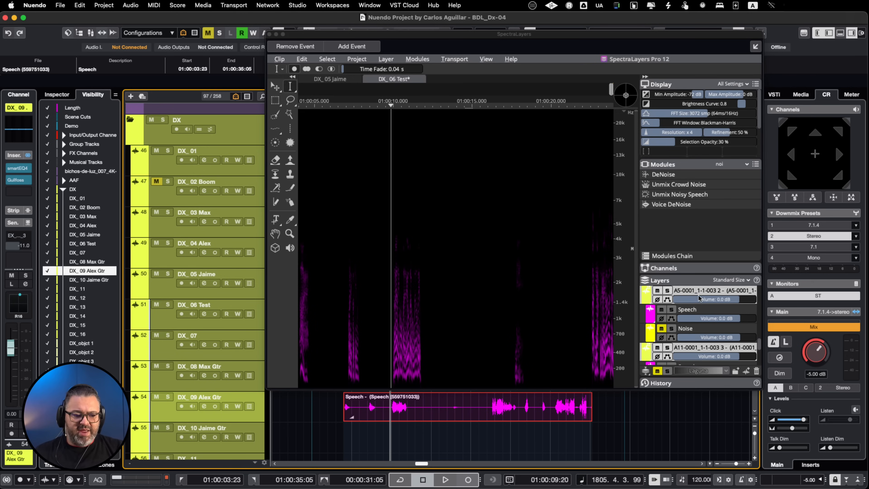
Filter the layers by "noi", unmute all the Noise layers and import them onto track DX_10 at 1:00:03:23
click(731, 280)
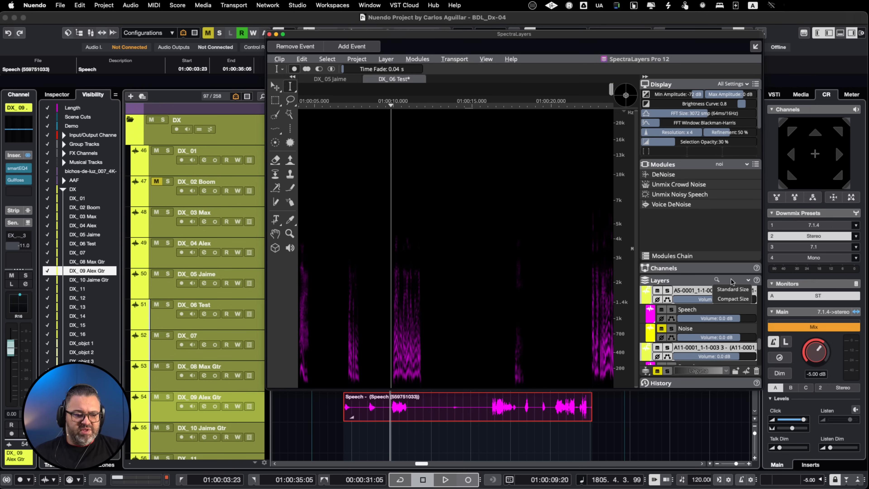
click(731, 281)
text(noi)
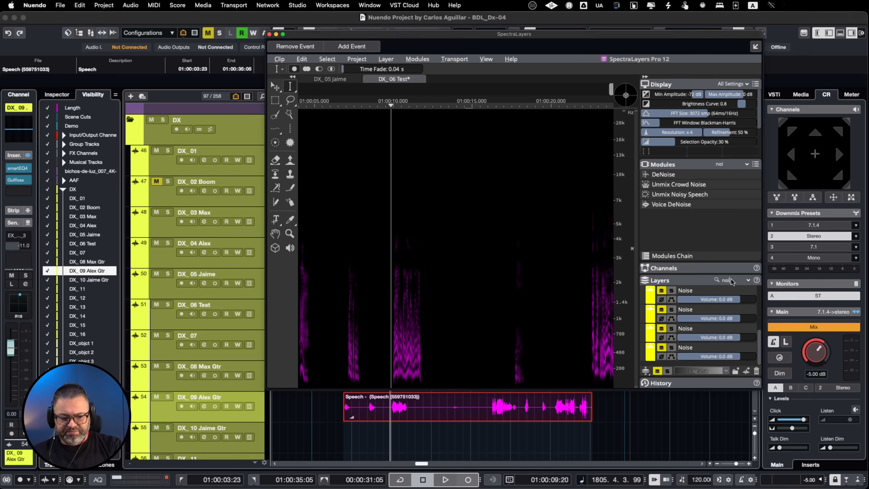
click(731, 291)
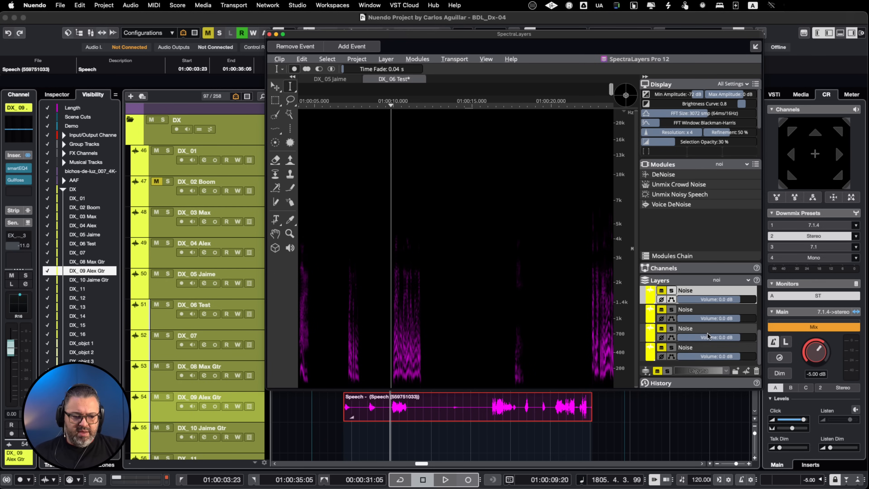
scroll(736, 325, up, 3)
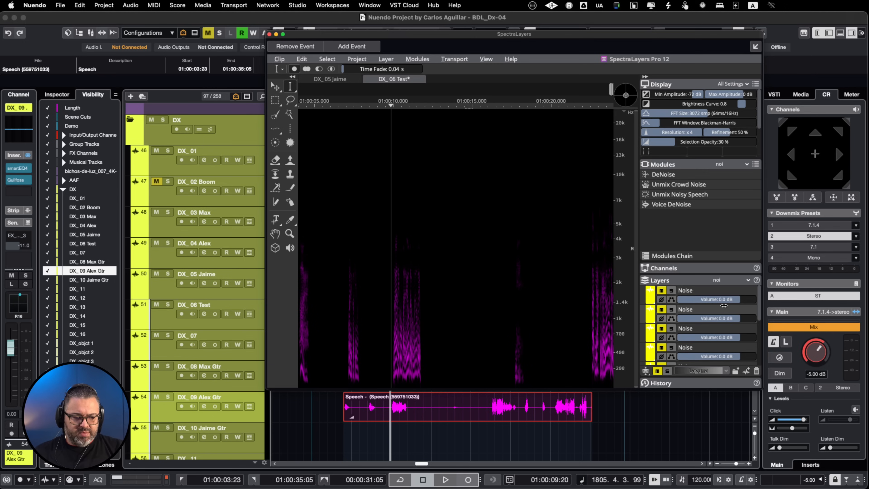
scroll(719, 290, down, 3)
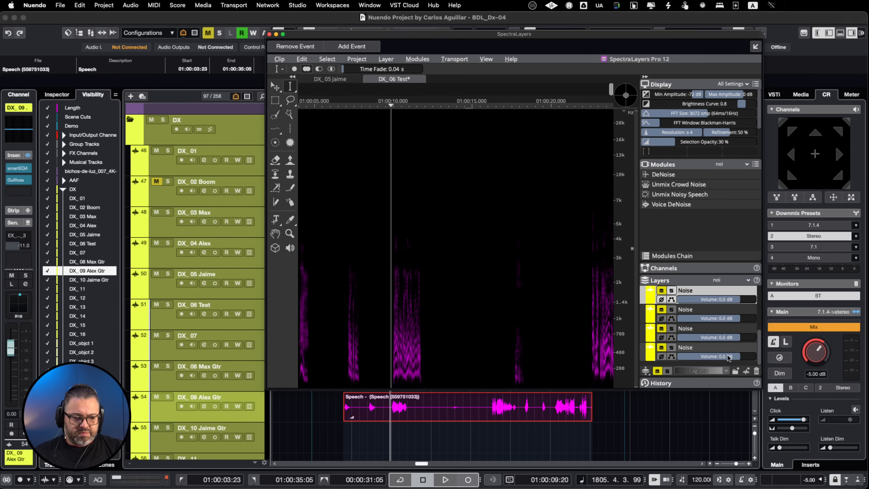
shift+click(738, 353)
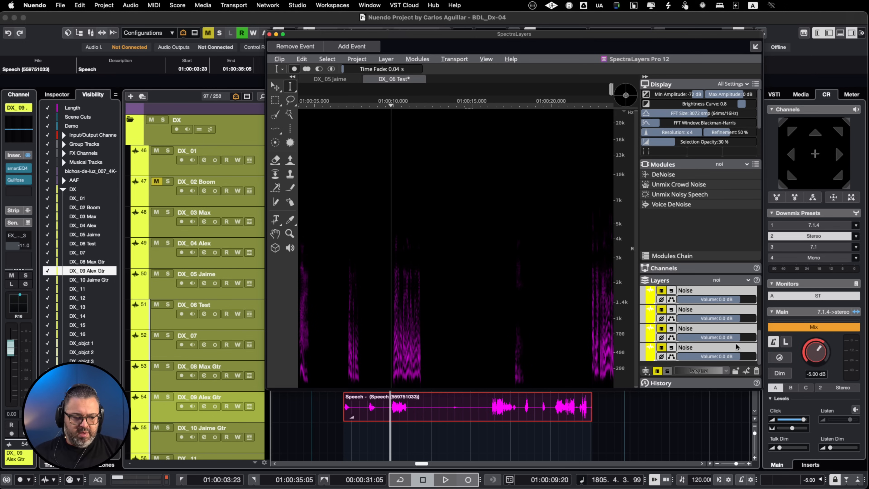
click(661, 291)
drag(706, 293, 342, 434)
click(536, 257)
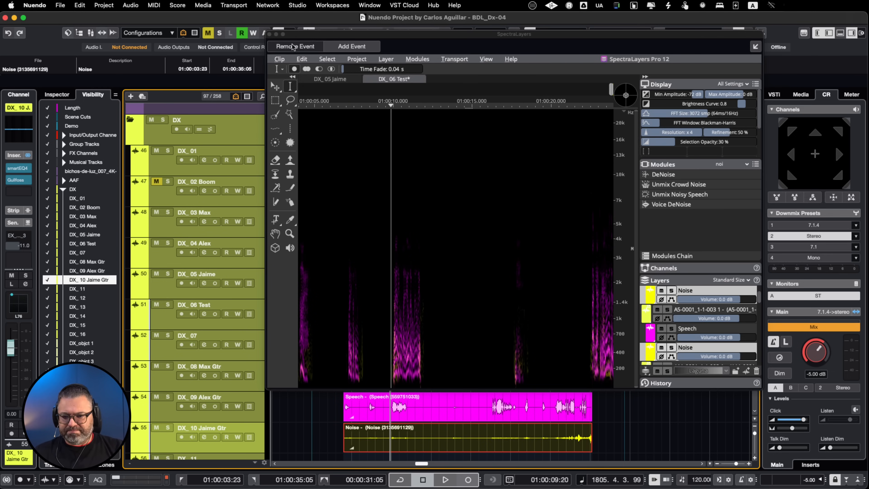
Close the SpectraLayers window and set all the DX_06 Test clips to No Extension
click(269, 35)
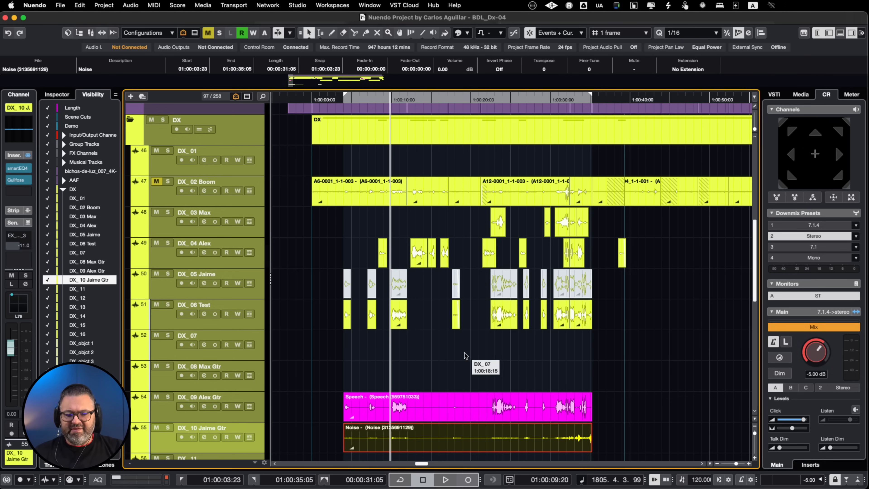
drag(603, 321, 296, 338)
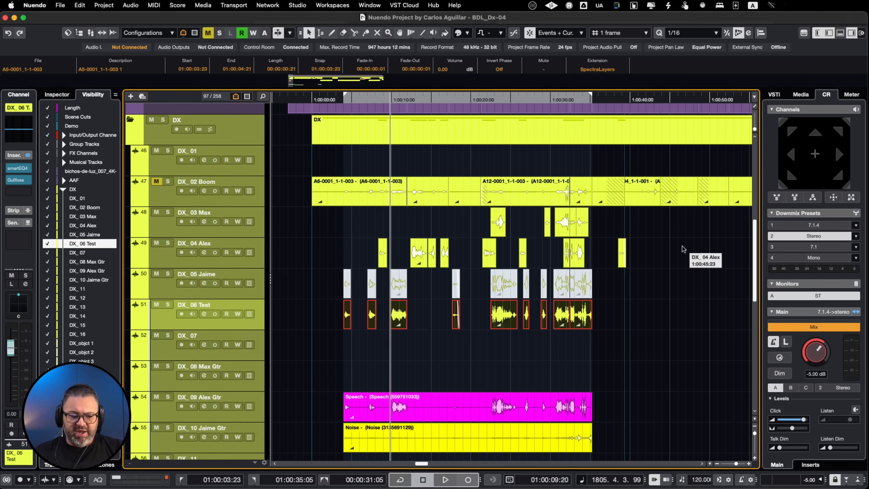
click(593, 69)
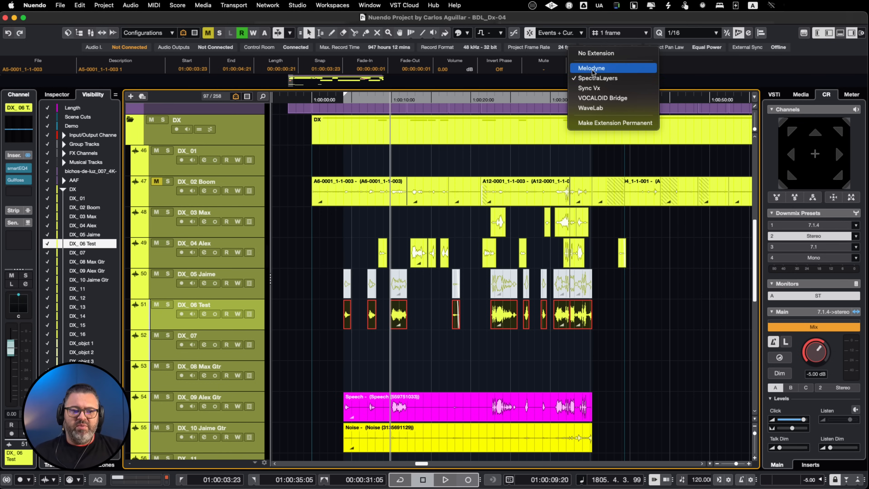
click(588, 54)
Delete the DX_06 Test clips and move the imported Speech and Noise clips up to tracks DX_06 Test and DX_07
drag(613, 314, 576, 429)
key(Delete)
key(super+Up)
key(super+Up)
key(super+Up)
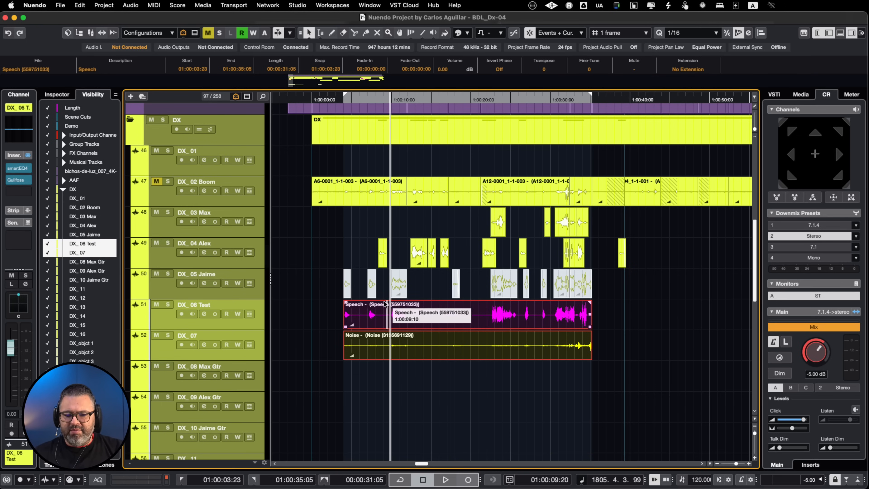
Mute all the clips on tracks DX_03 and DX_04
click(343, 213)
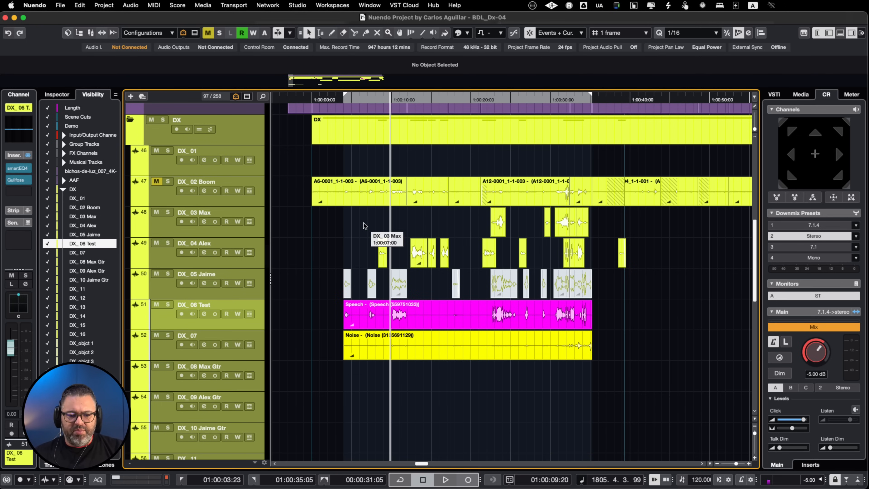
click(637, 254)
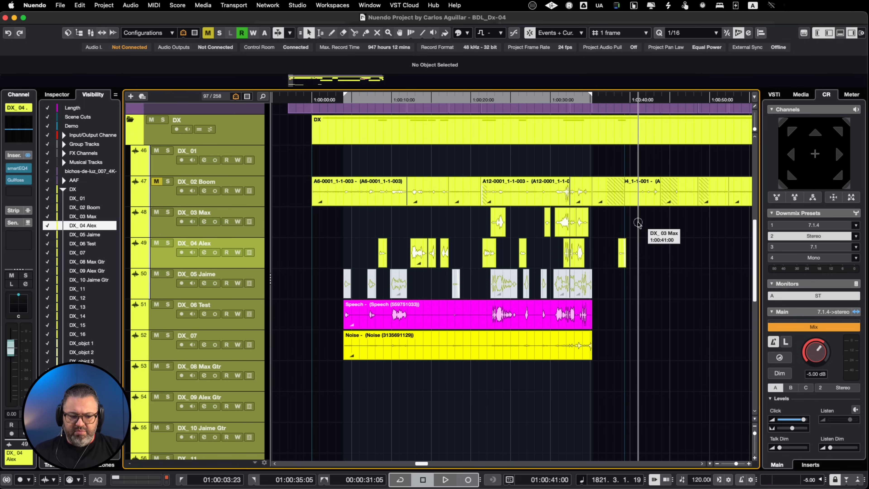
drag(639, 222, 353, 262)
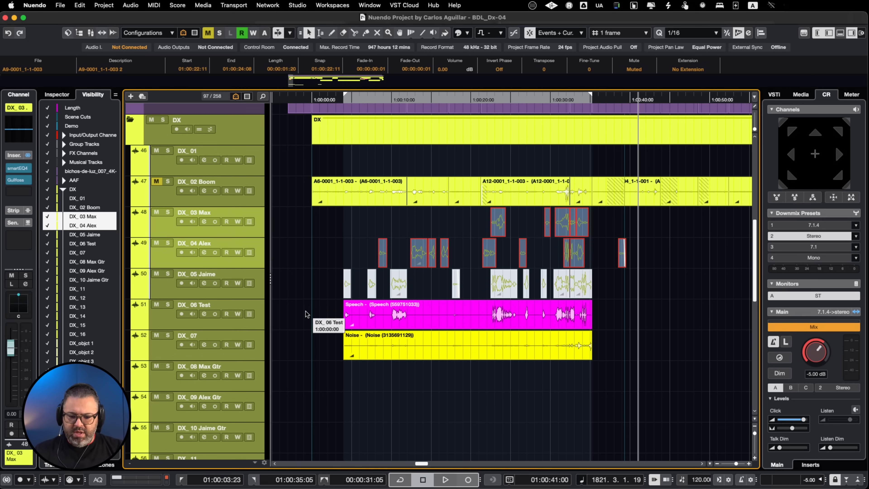
Audition the Noise clip with DX_07 soloed, including from 1:00:22:11, and mute the clip after turning solo off
click(368, 348)
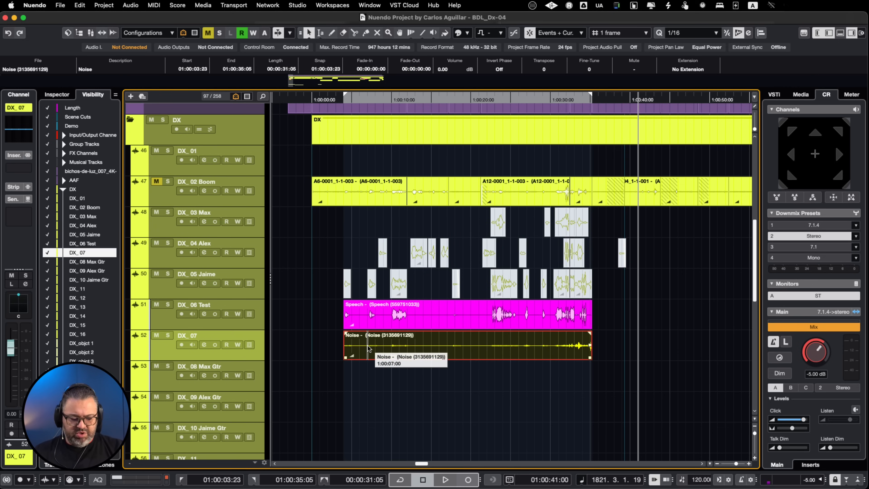
key(space)
key(s)
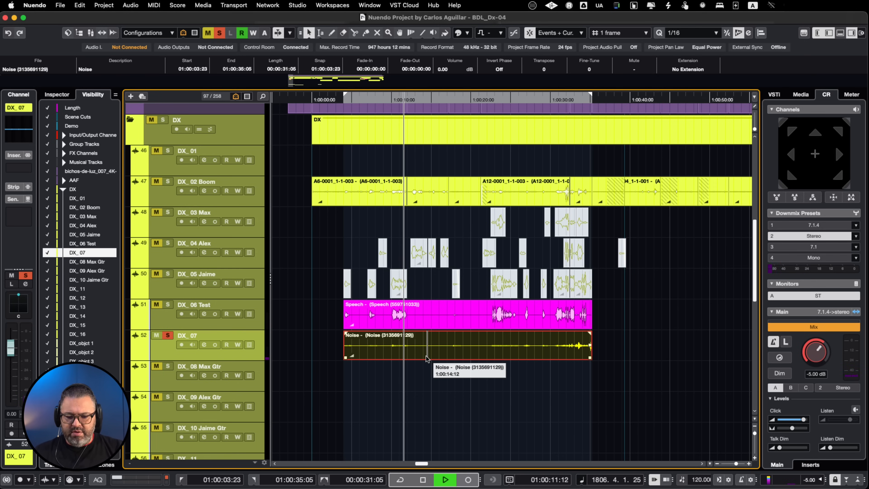
click(490, 364)
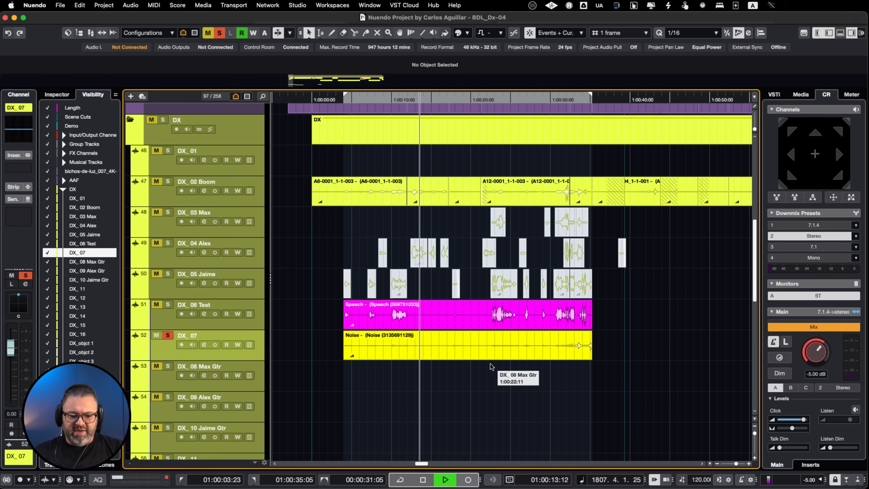
click(497, 346)
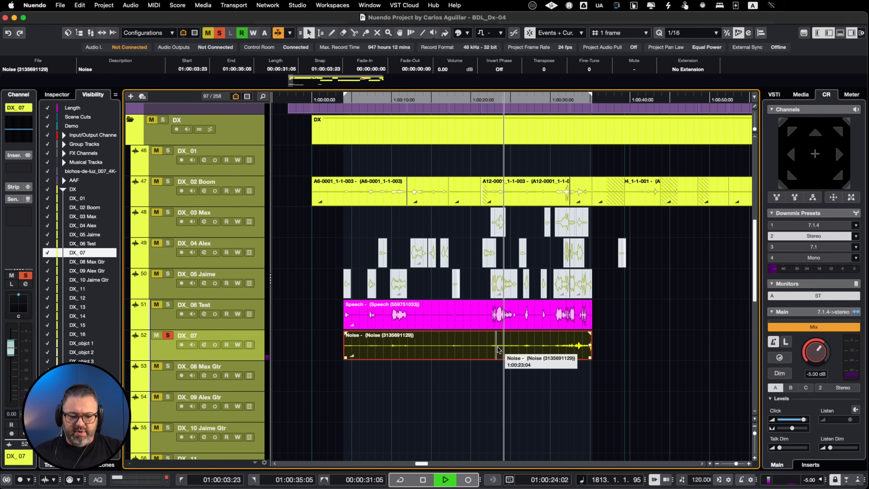
key(space)
key(s)
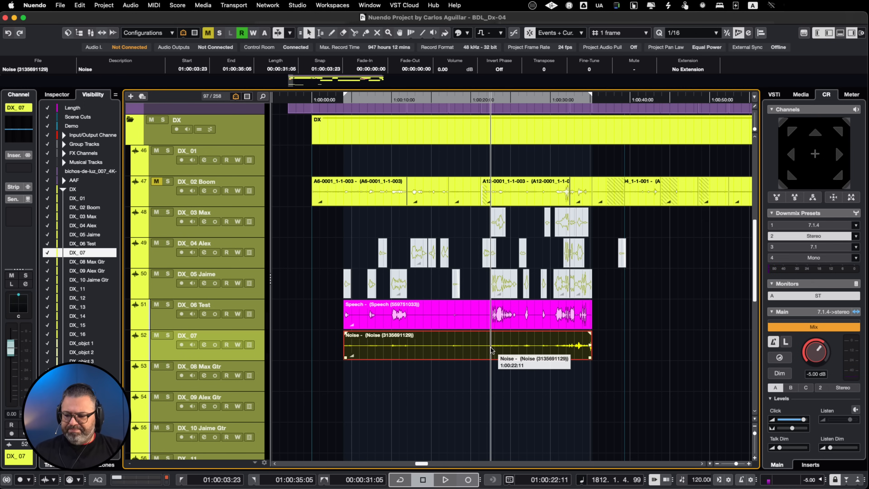
key(shift+m)
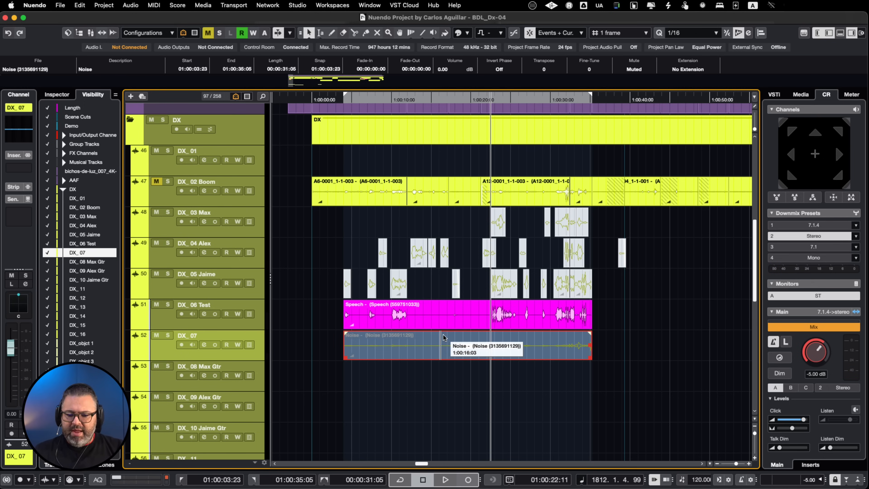
Compare the DX_05 clips with the Speech clip by swapping their mute states during playback from 1:00:03:23
drag(320, 289, 590, 303)
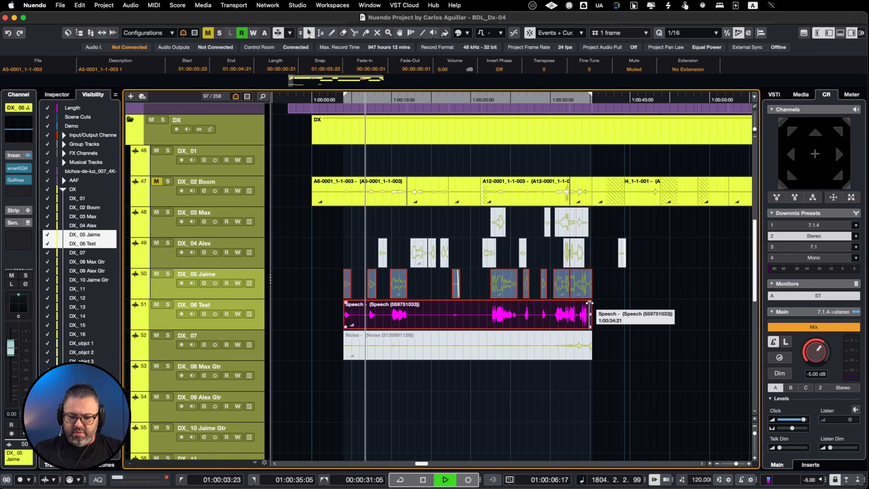
key(shift+m)
key(space)
key(space)
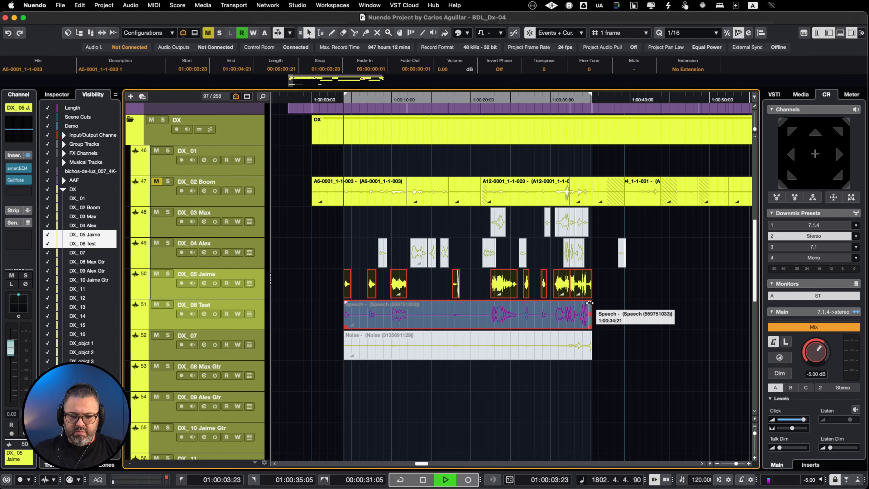
key(shift+m)
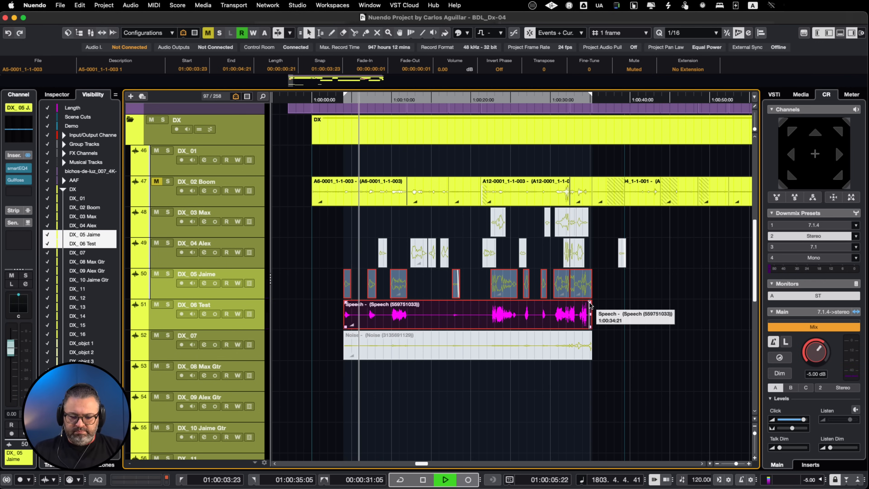
key(space)
key(space)
key(space)
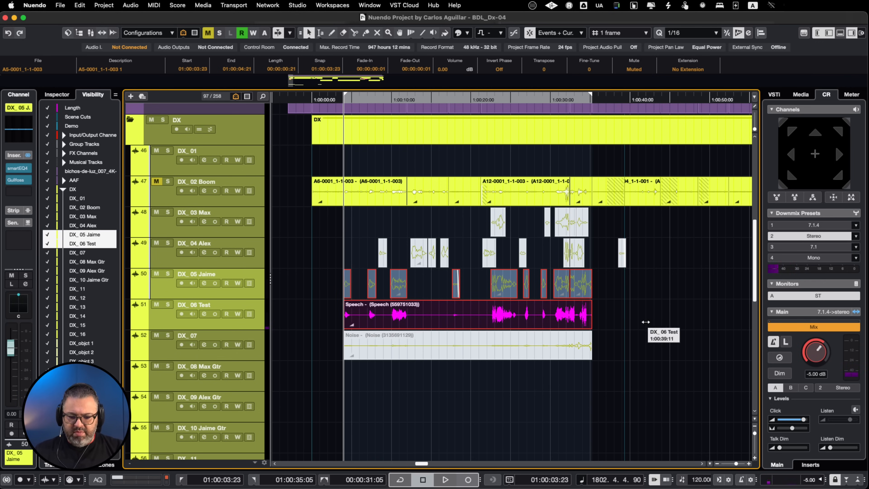
Loop the DX_05 clip at 1:00:09:21 and compare it with the Speech clip by swapping their mute states during playback
click(401, 287)
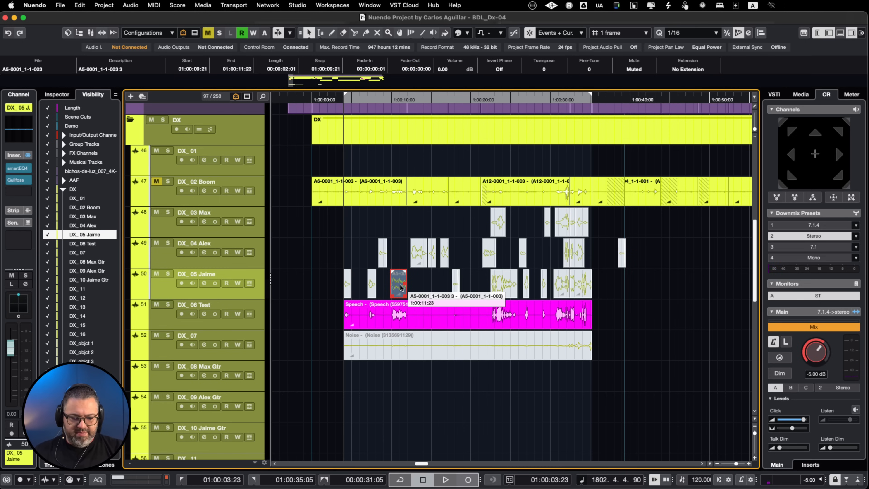
key(shift+g)
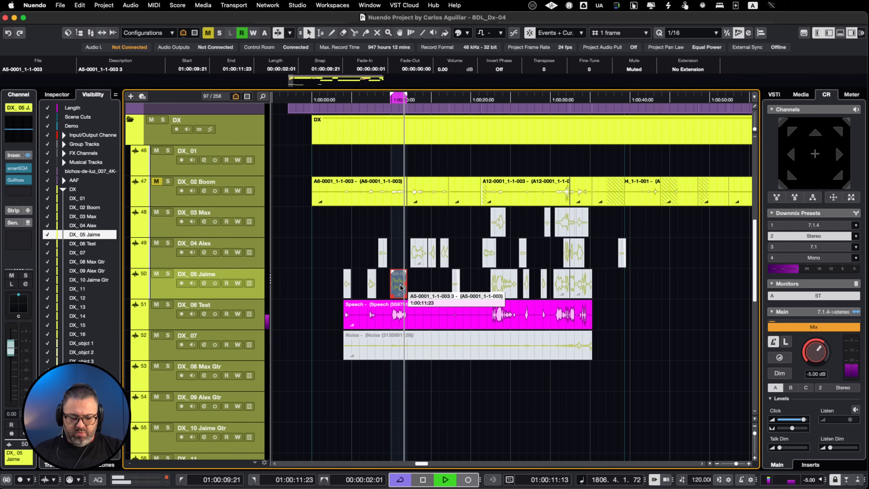
shift+click(400, 317)
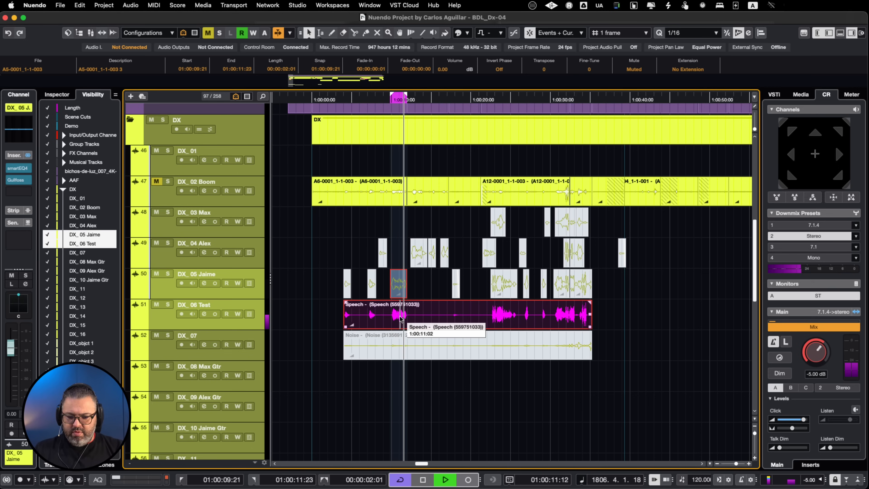
key(shift+m)
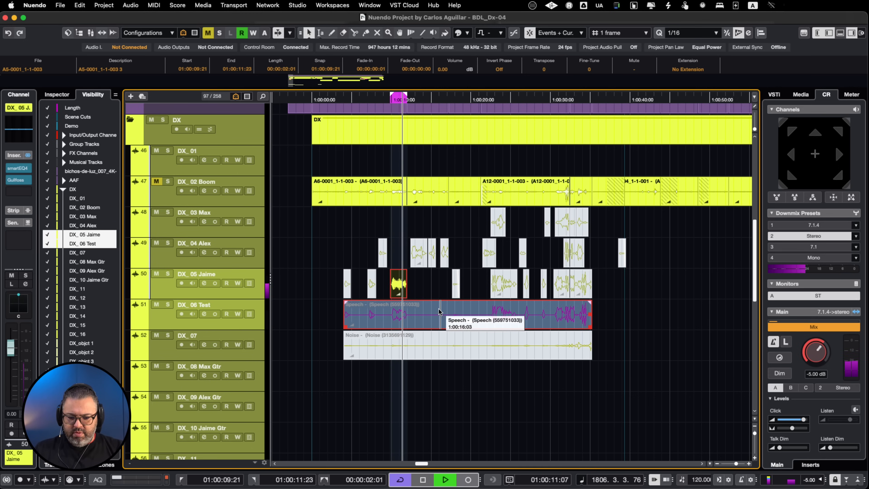
key(shift+m)
key(space)
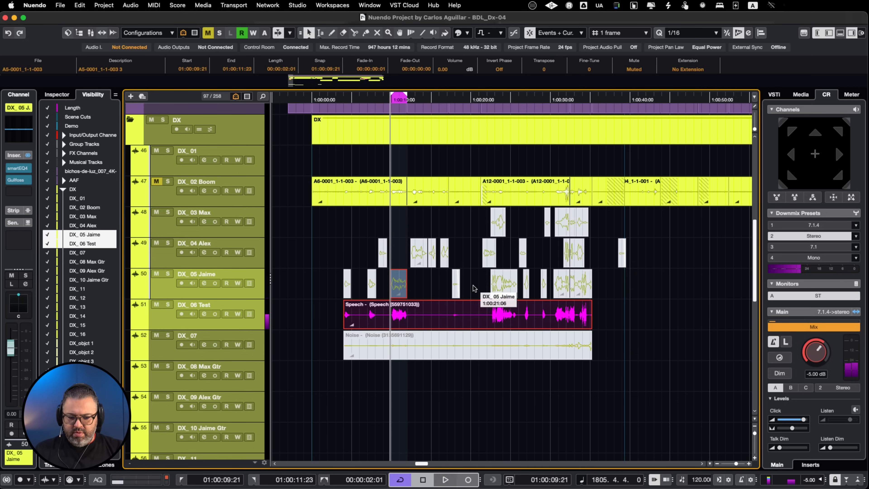
Loop the DX_05 clip at 1:00:22:11 and compare it with the Speech clip by swapping their mute states during playback
click(505, 287)
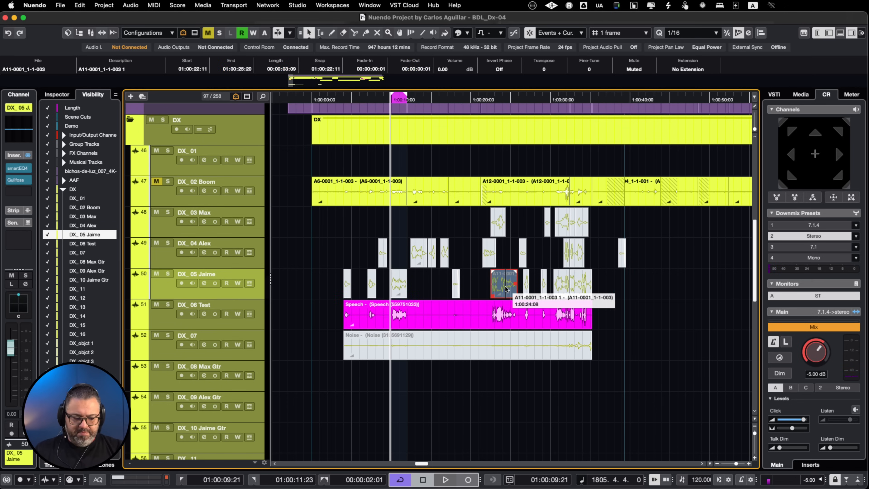
key(l)
key(p)
key(space)
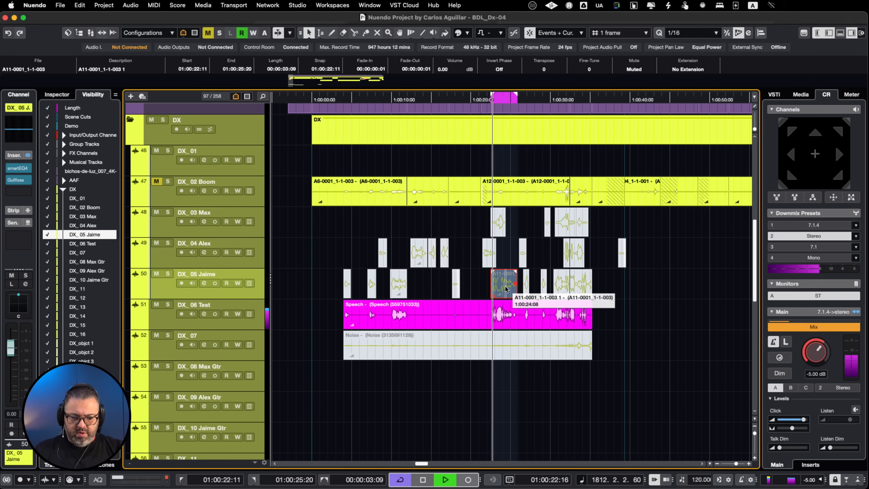
shift+click(502, 319)
key(shift+m)
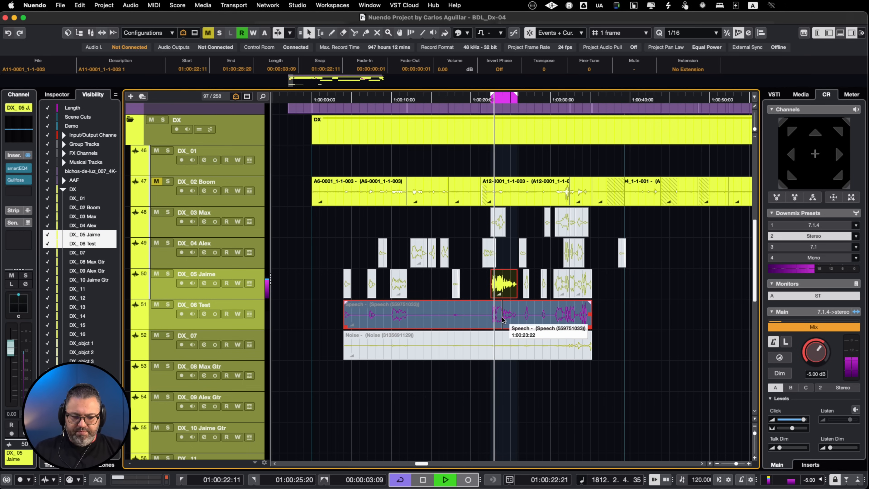
key(shift+m)
key(space)
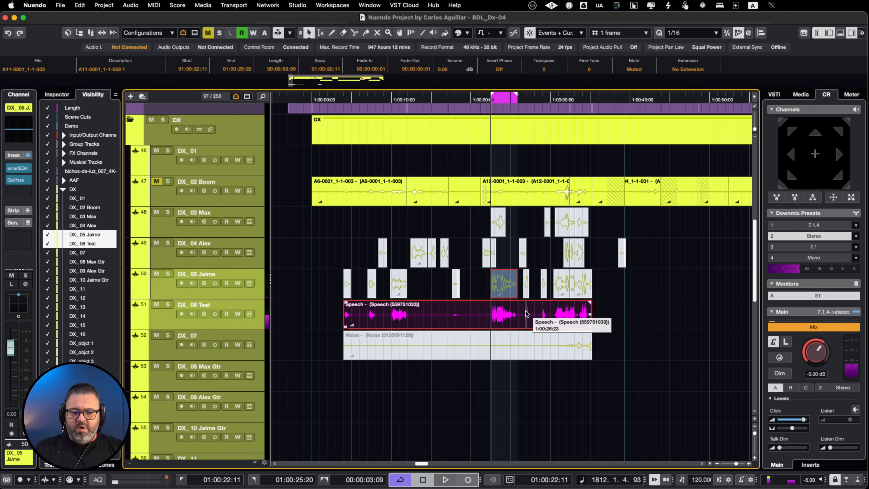
Unmute the DX_03 and DX_04 clips above the Speech clip and loop playback over the Speech clip's range
click(619, 298)
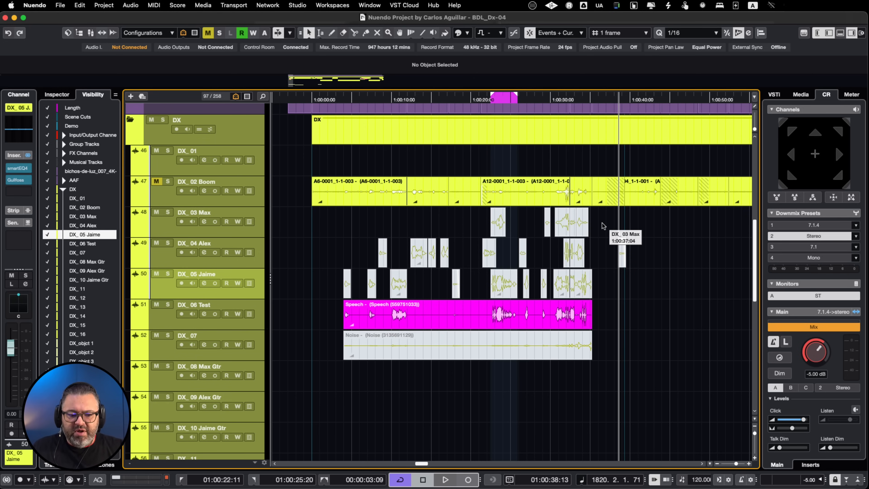
drag(603, 226, 352, 258)
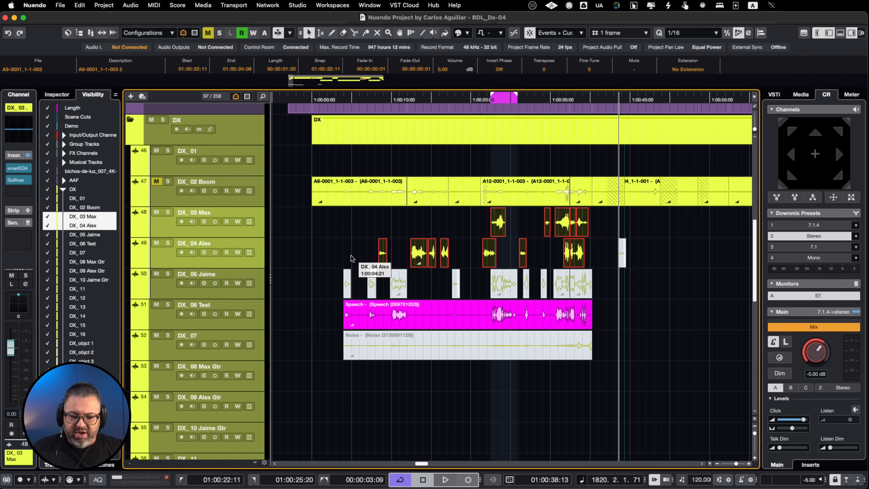
click(447, 313)
key(p)
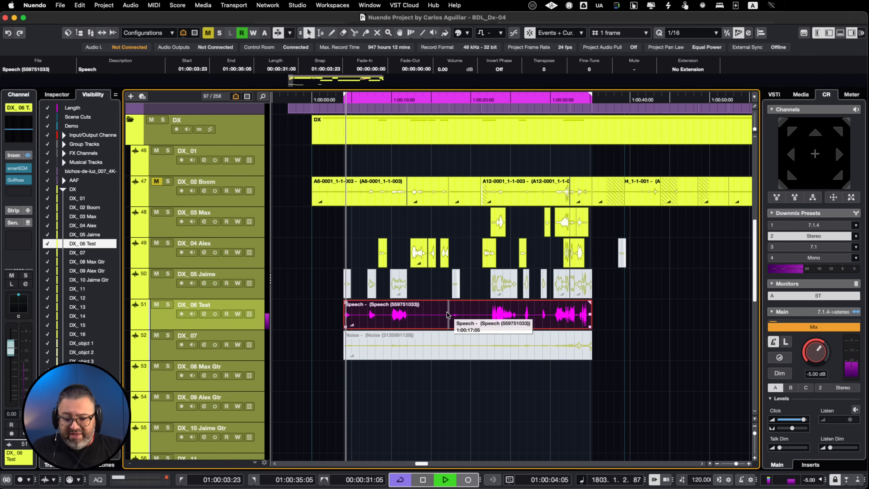
key(space)
Open the Video Player and audition the dialogue against picture from 1:00:03:23 with no clip selected
scroll(448, 399, down, 10)
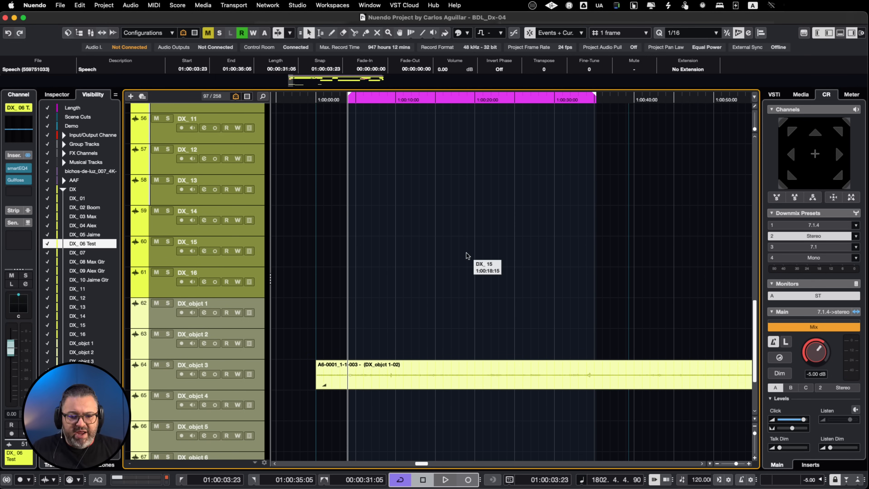
scroll(467, 255, up, 10)
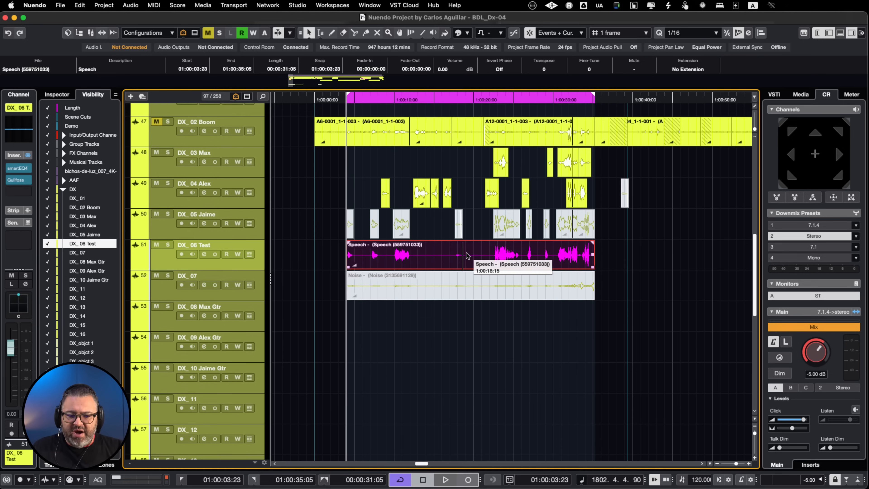
click(444, 249)
scroll(441, 248, up, 2)
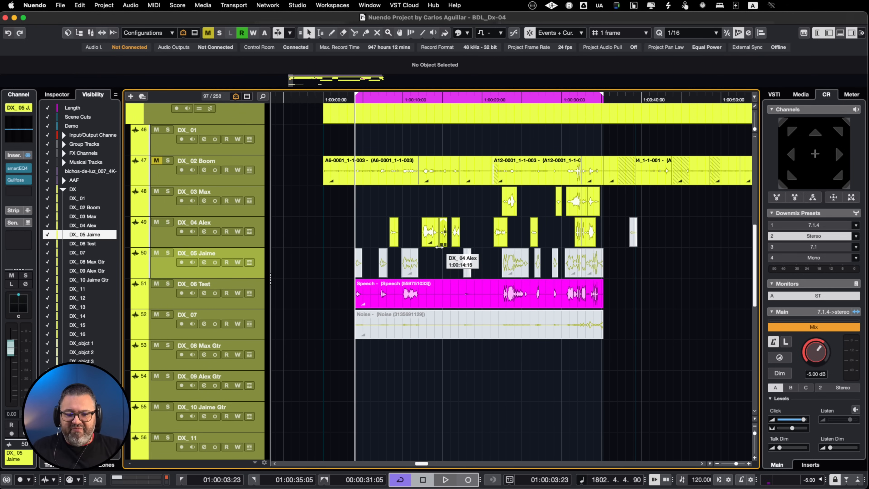
scroll(441, 267, up, 3)
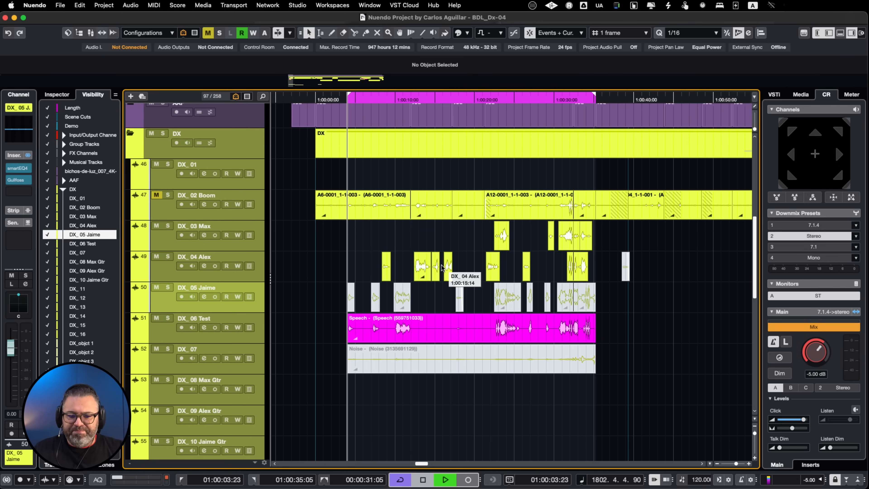
key(F8)
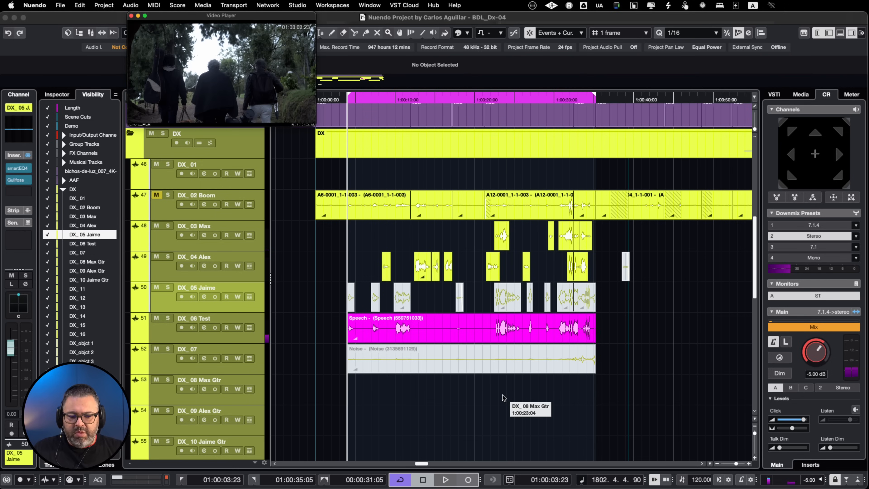
click(455, 385)
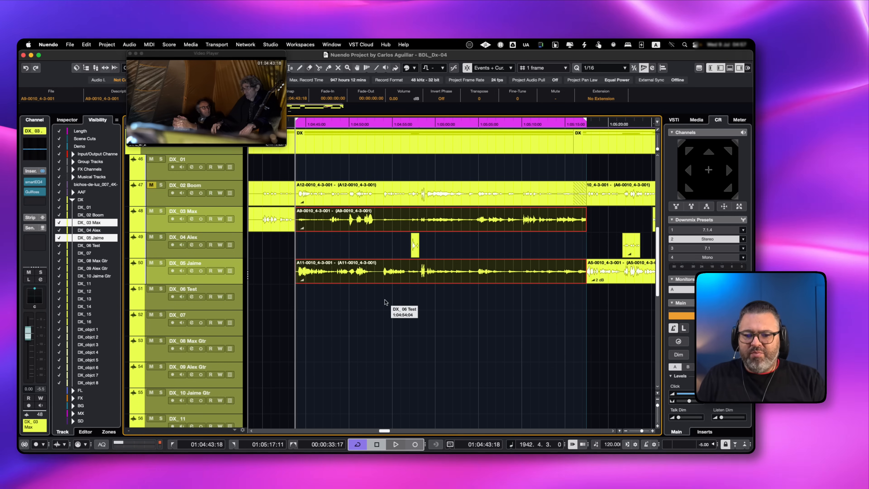
Audition the DX_03 and DX_05 clips together from 1:04:43:18 and deselect them
key(space)
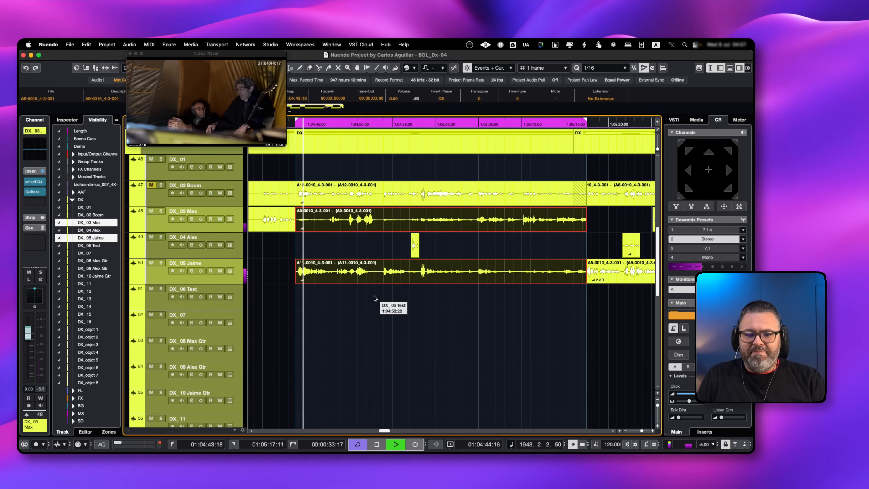
key(space)
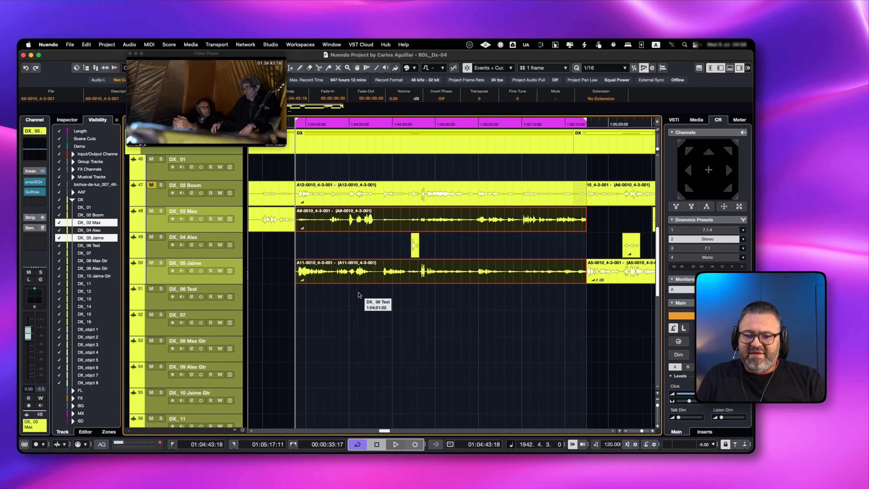
click(359, 295)
key(space)
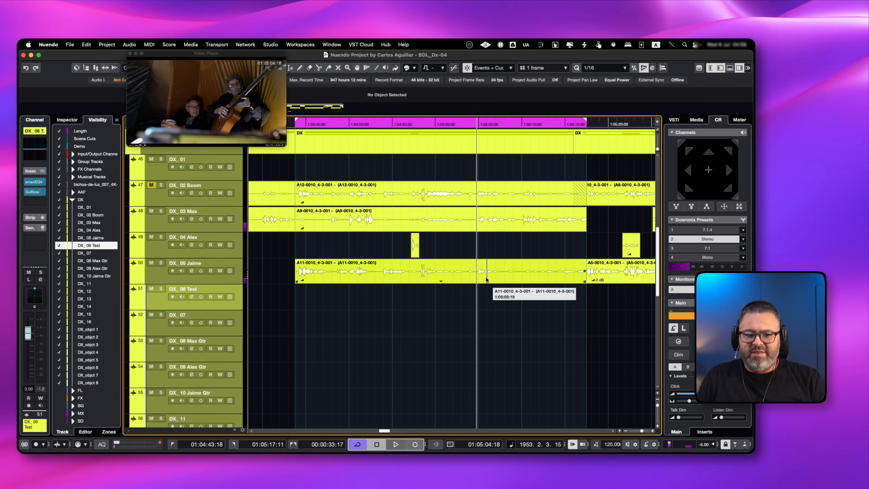
Audition the DX_03 clip and the DX_05 clip separately in solo from 1:05:04:18
click(487, 218)
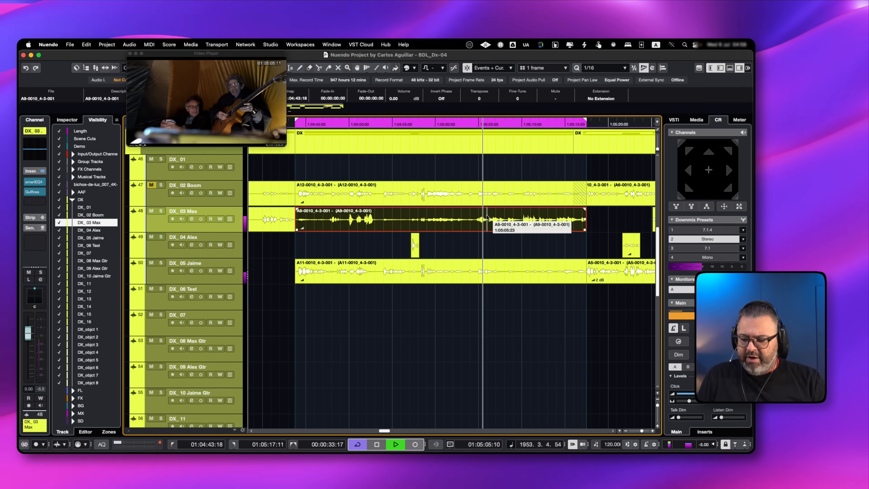
key(s)
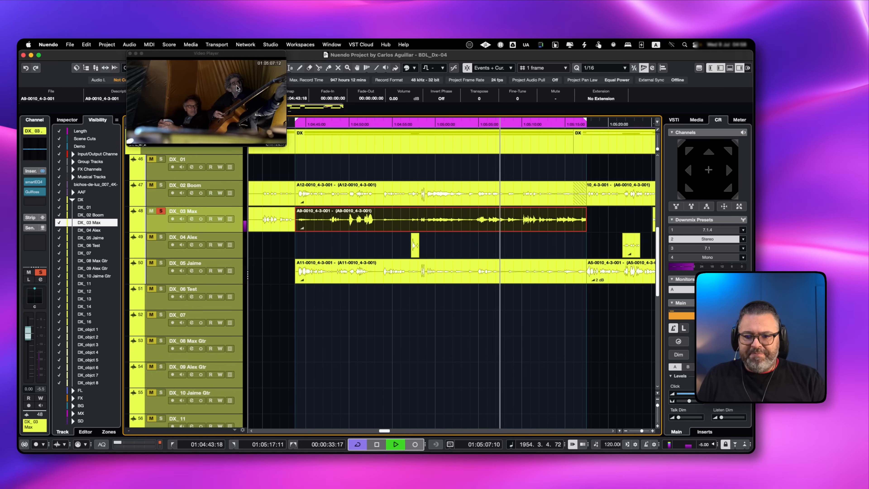
key(space)
click(443, 276)
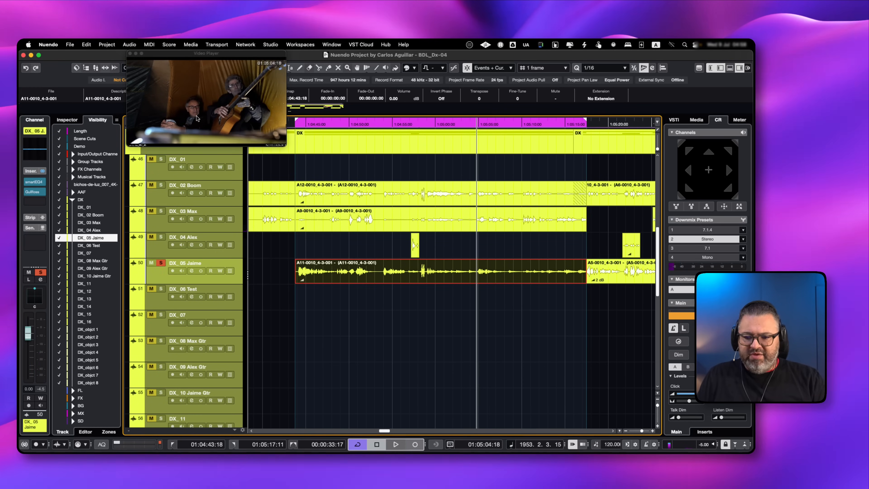
key(space)
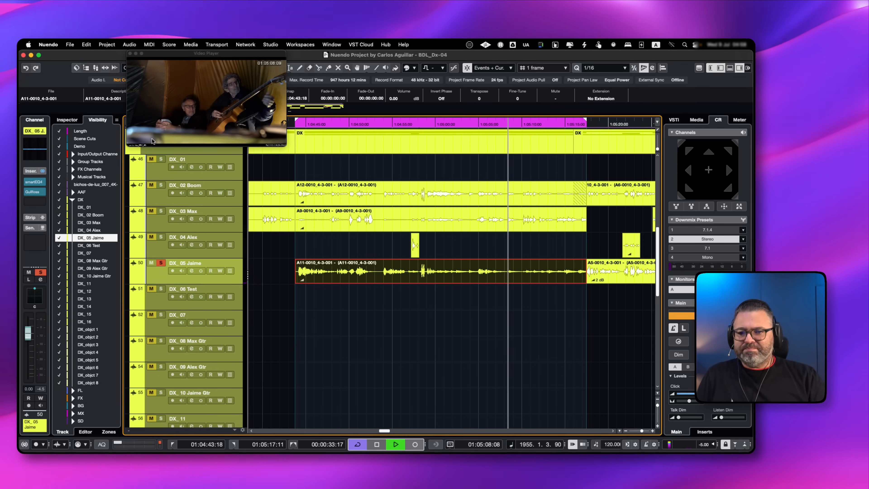
key(space)
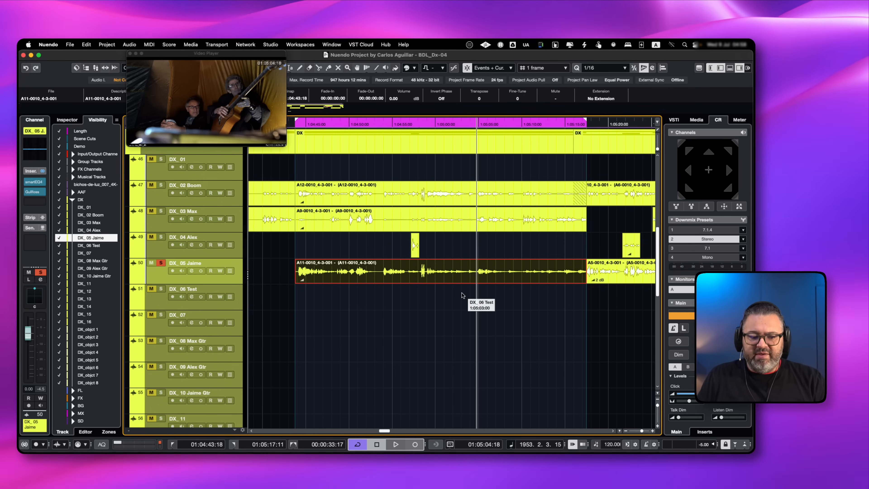
Copy the A11-0010_4-3-001 clip from DX_05 onto DX_06 Test, and mute the original with track solo turned off
scroll(462, 295, right, 1)
scroll(462, 295, up, 1)
scroll(462, 295, up, 1)
scroll(462, 295, left, 1)
scroll(462, 295, down, 1)
scroll(462, 295, right, 1)
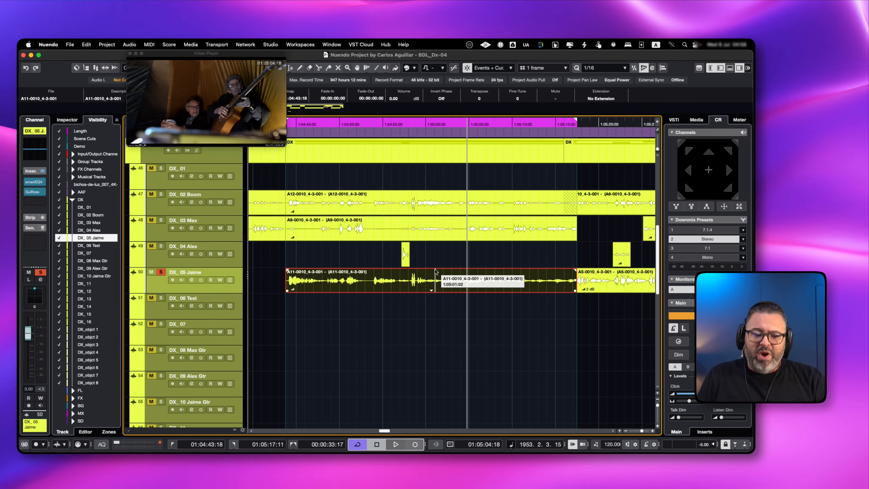
drag(387, 273, 388, 307)
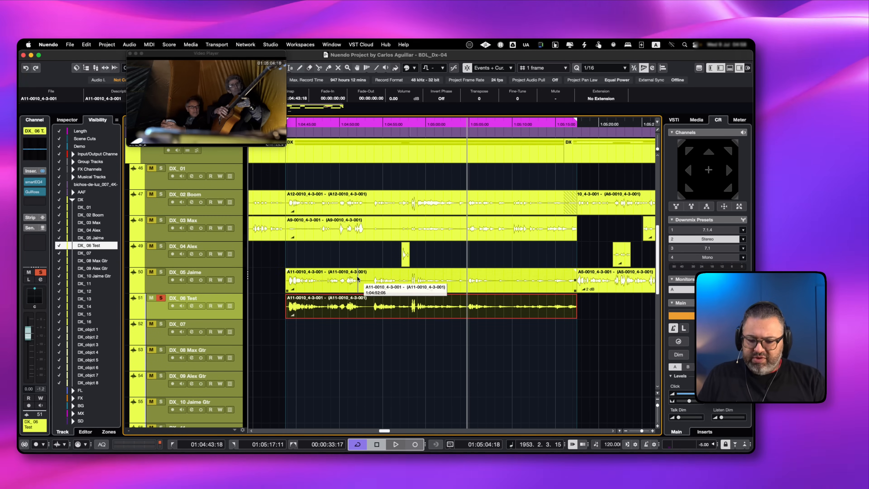
key(shift+m)
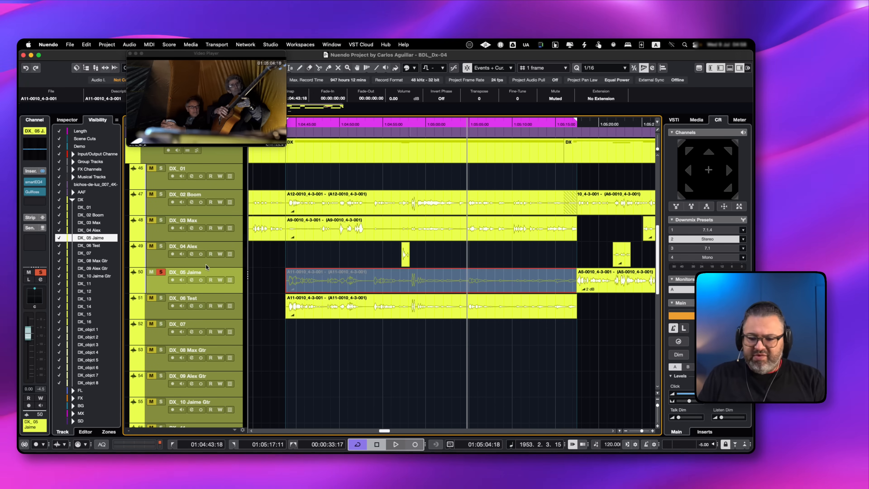
click(160, 273)
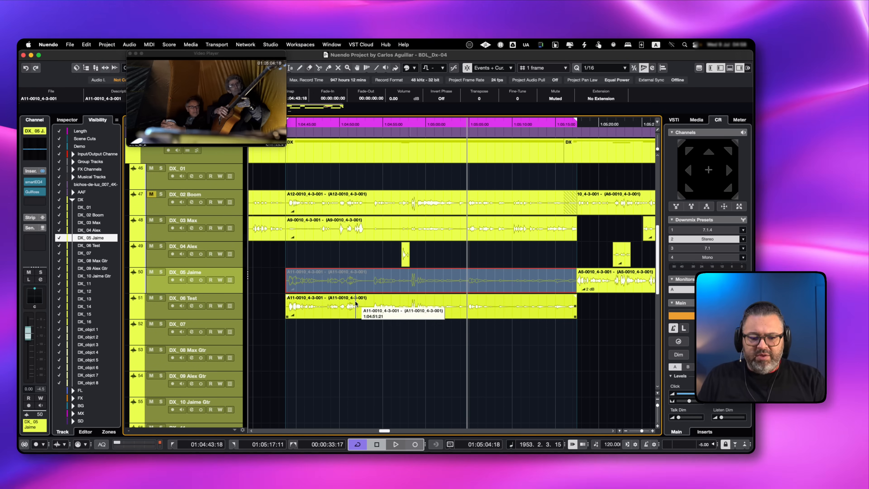
Apply the SpectraLayers extension to the A11-0010_4-3-001 copy on DX_06 Test and place the cursor at 1:04:44:00
click(368, 305)
click(602, 99)
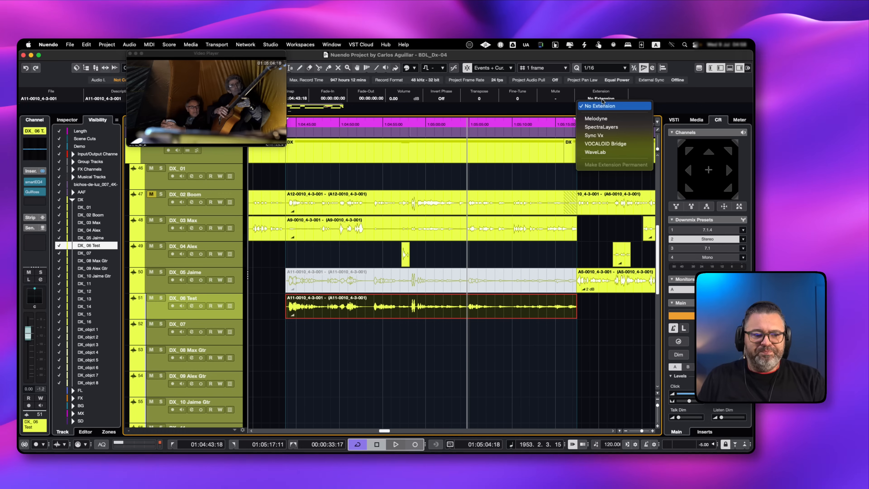
click(616, 125)
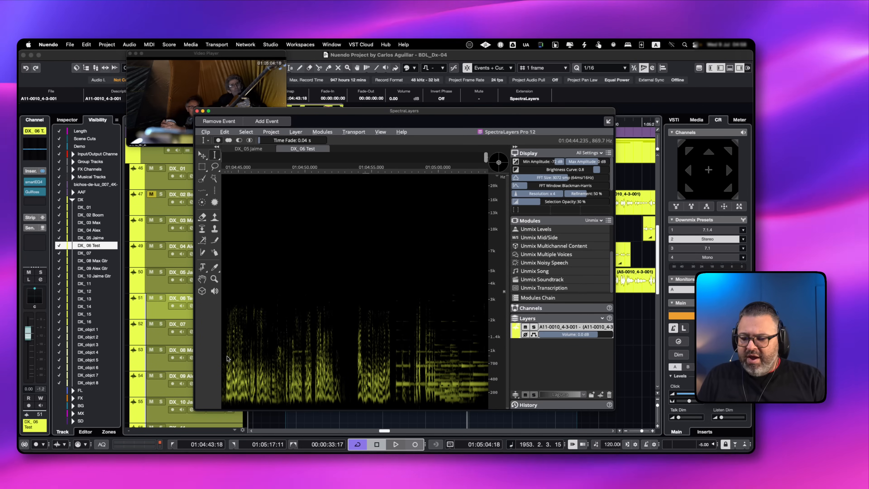
click(226, 357)
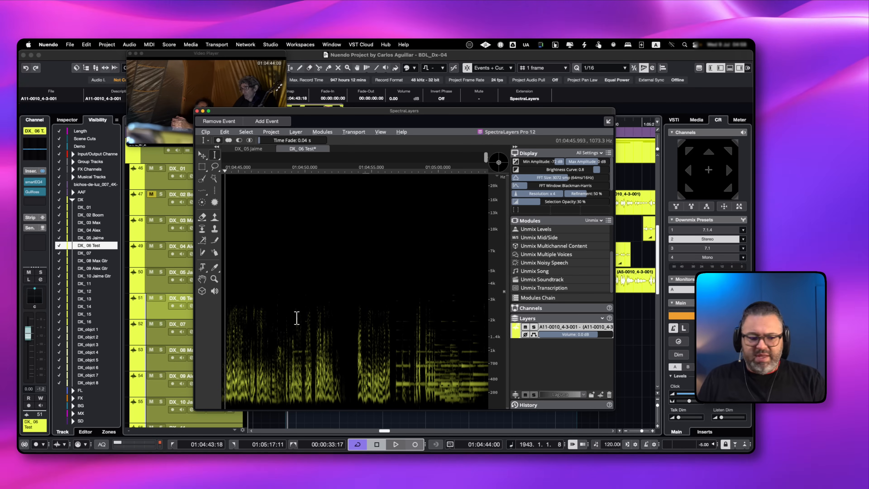
Find the Phase Rotation module, apply it at 85° to the DX_06 Test clip, and close the SpectraLayers window
click(596, 221)
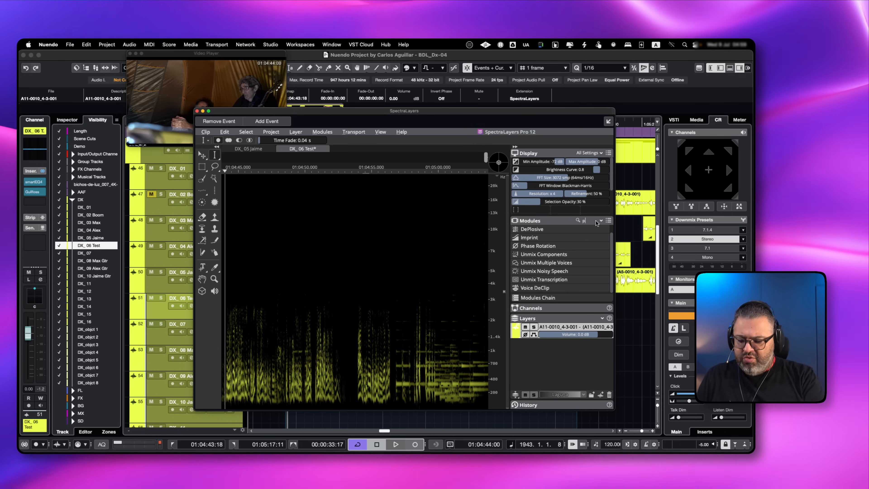
text(phase)
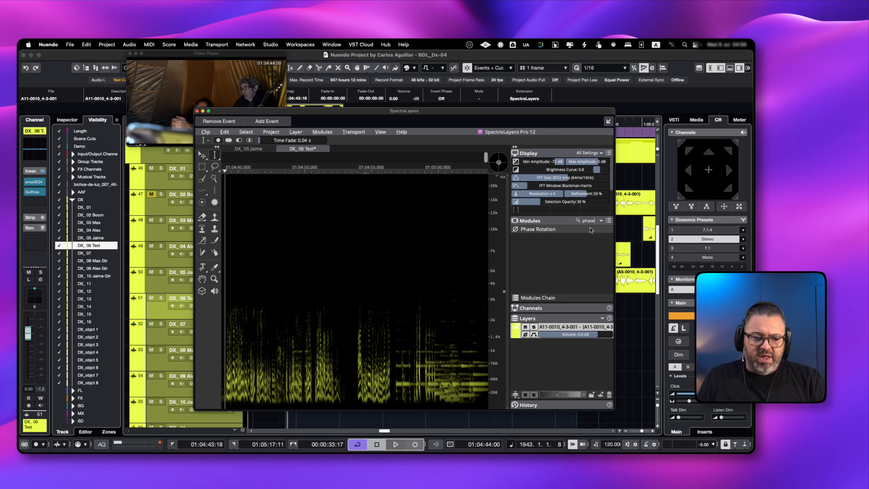
double_click(547, 229)
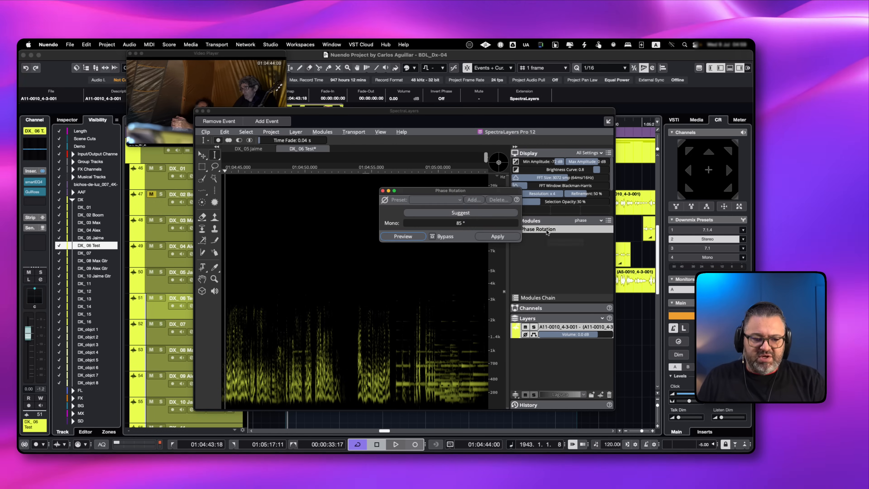
drag(456, 195, 398, 219)
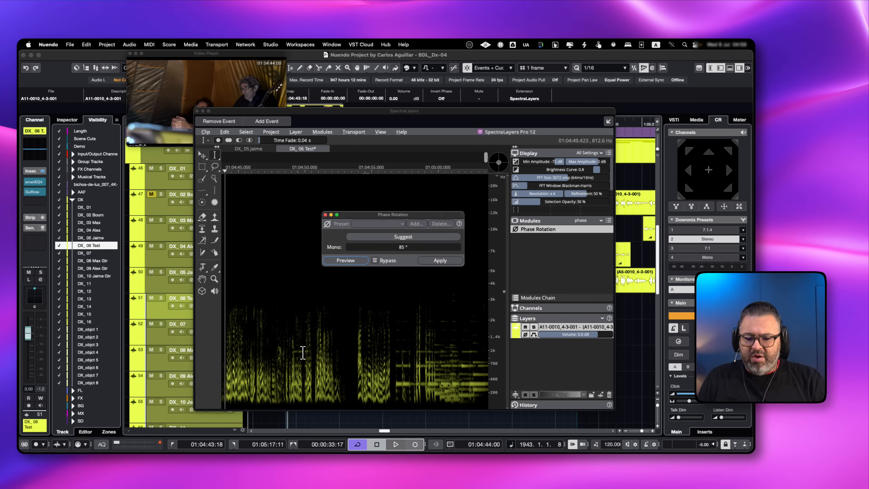
click(295, 358)
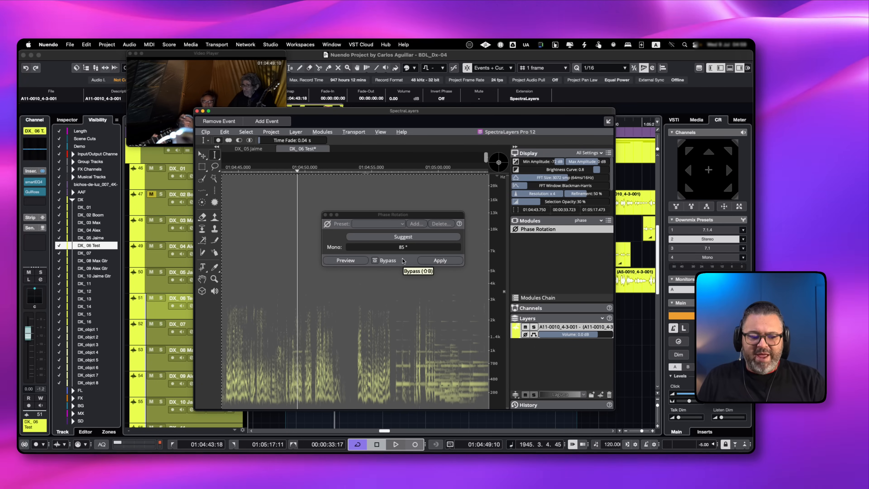
click(439, 261)
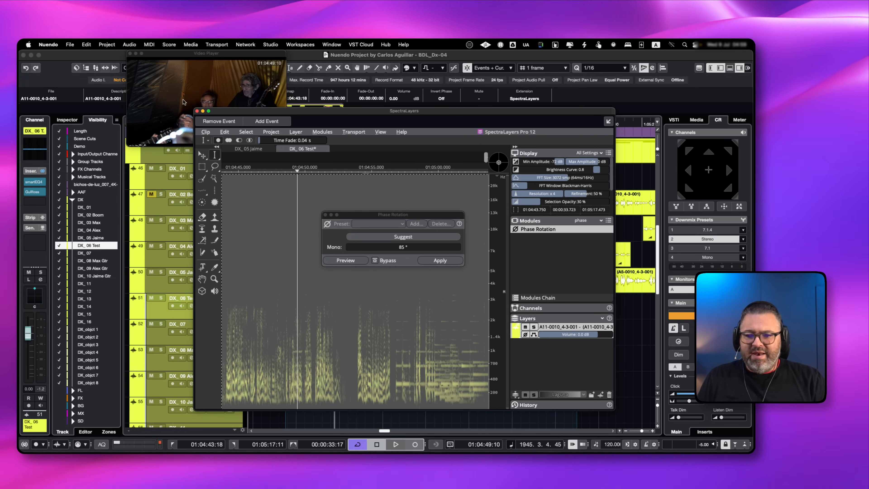
click(197, 111)
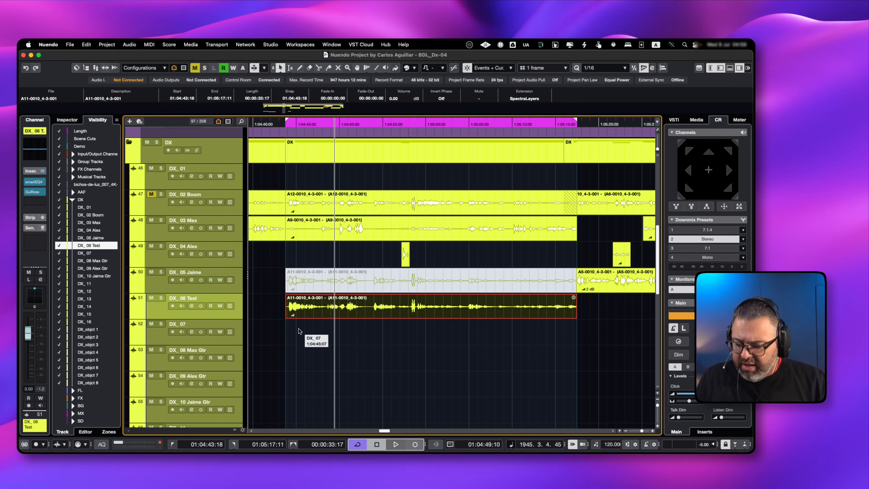
Select the A11-0010_4-3-001 clips on DX_05 and DX_06 Test, swap their mute states, and audition the original from 1:04:43:18
scroll(299, 329, up, 5)
drag(257, 274, 388, 335)
scroll(388, 336, down, 4)
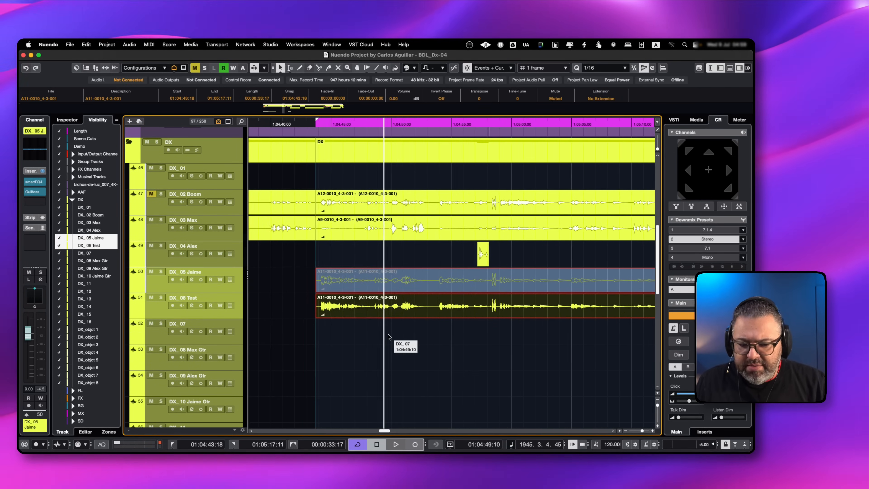
scroll(388, 336, up, 2)
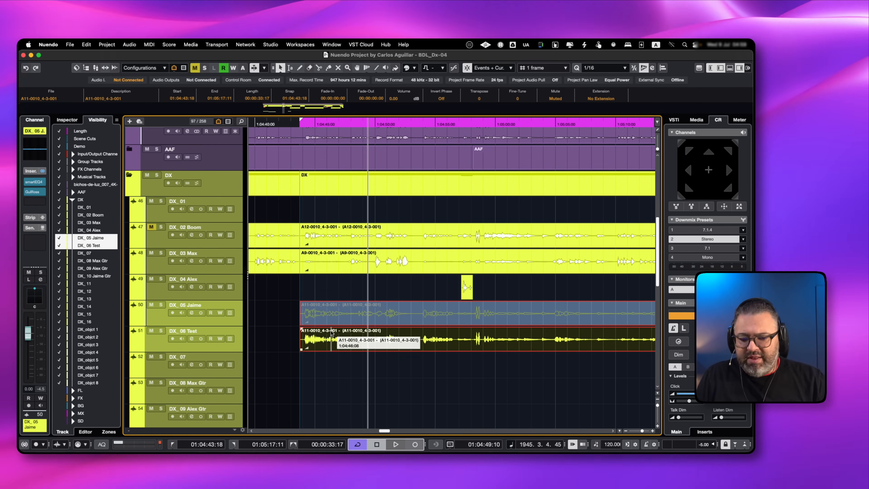
key(alt+m)
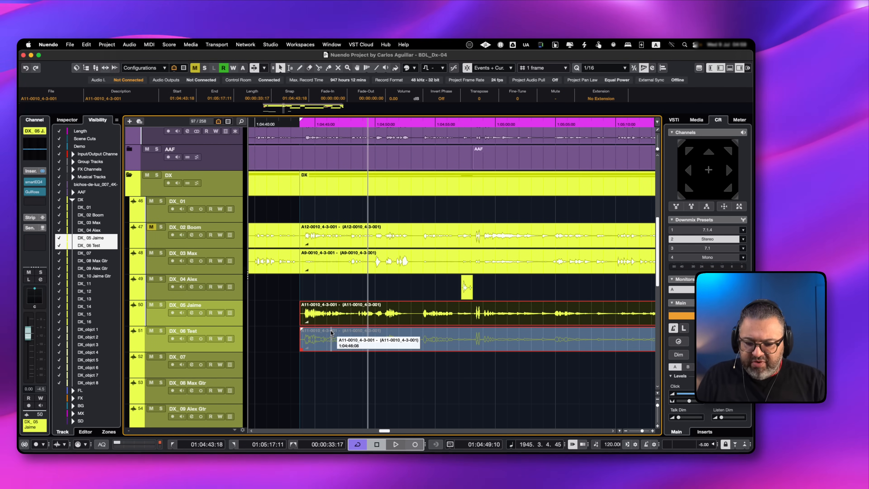
key(l)
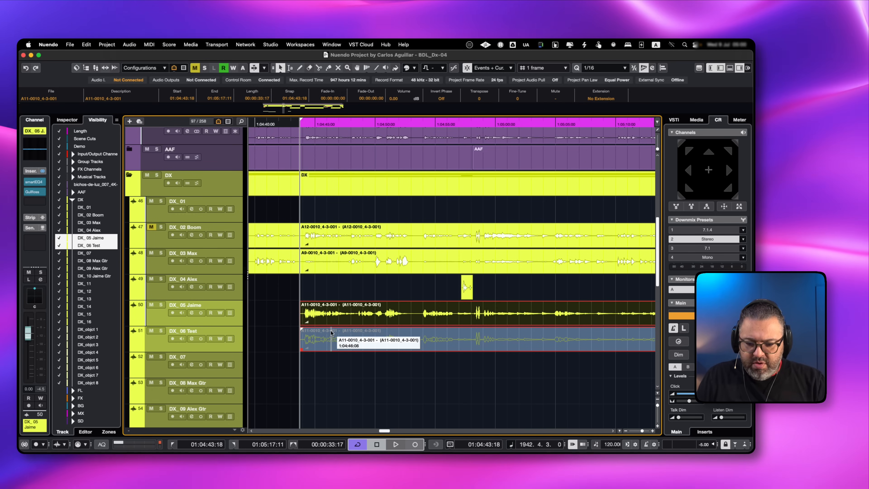
key(space)
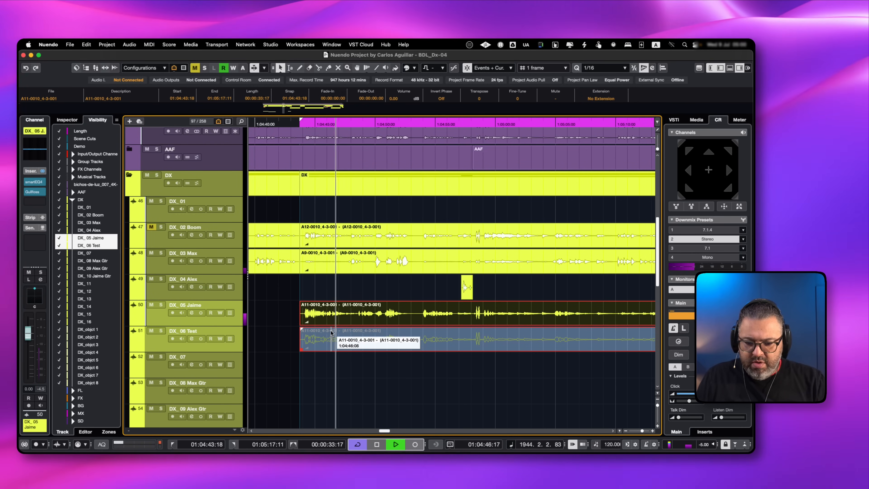
key(l)
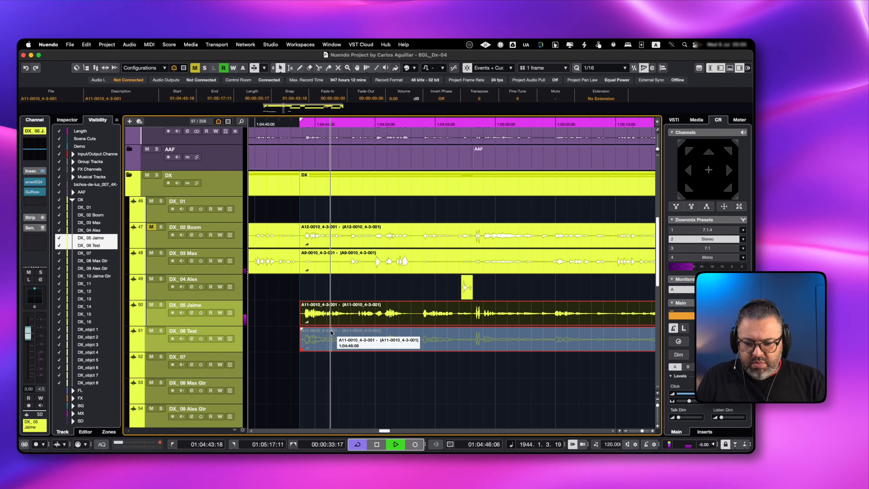
Solo the DX_05 and DX_06 Test tracks and compare the original with the phase-rotated clip by swapping their mutes during playback
key(s)
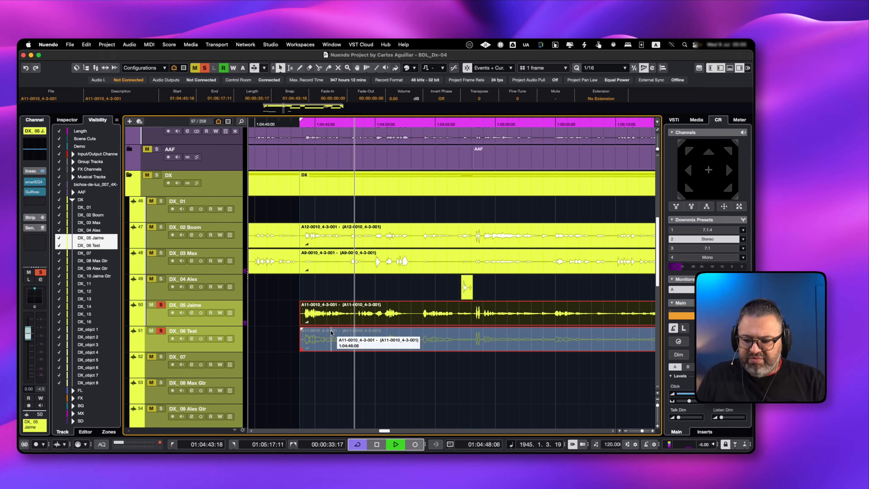
key(l)
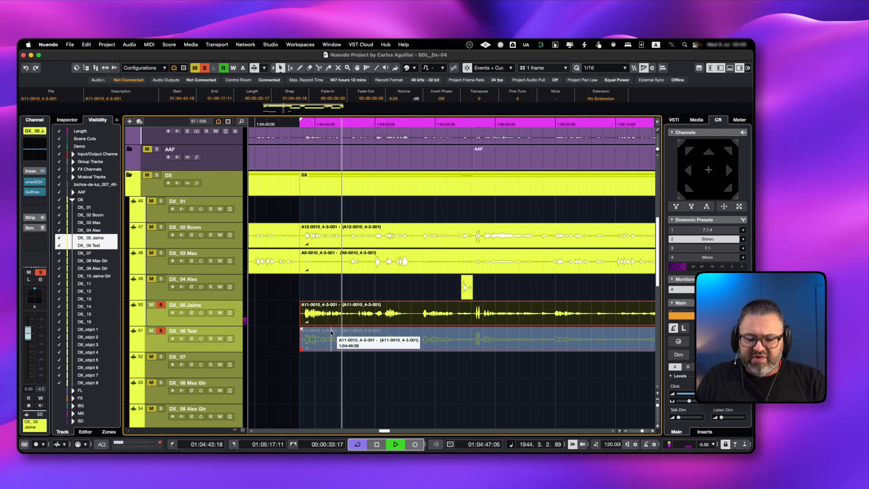
key(alt+m)
key(l)
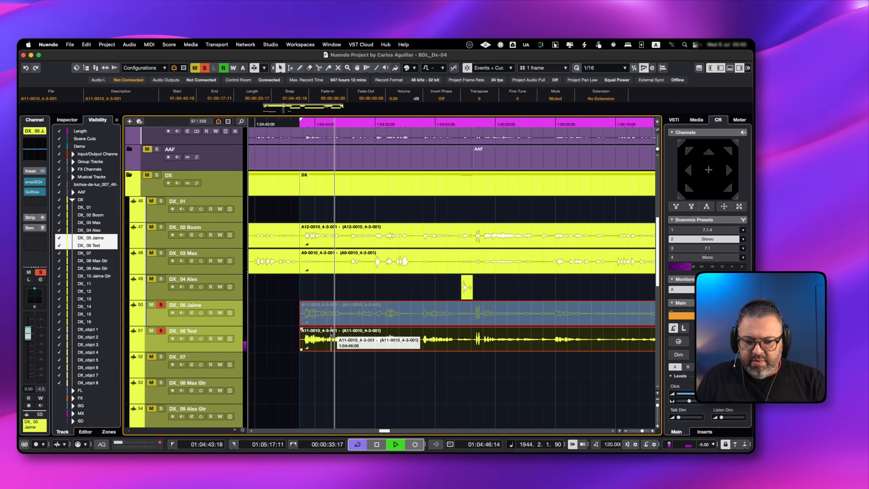
key(alt+m)
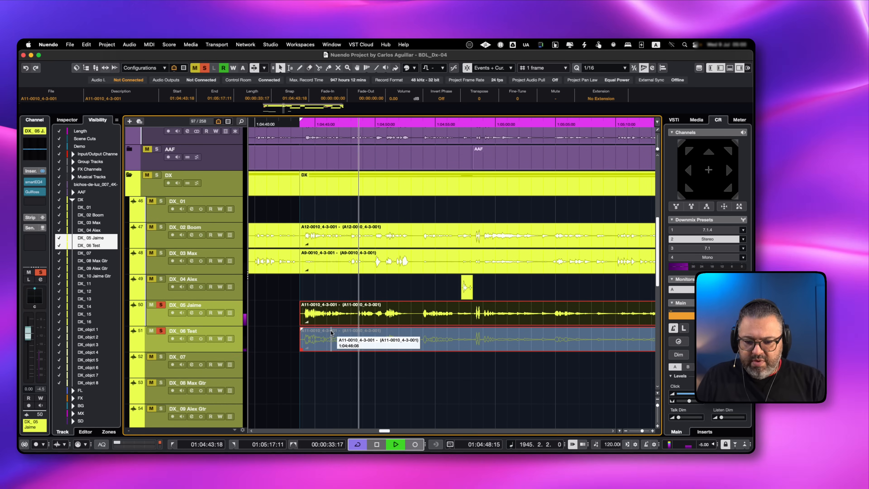
key(KP_1)
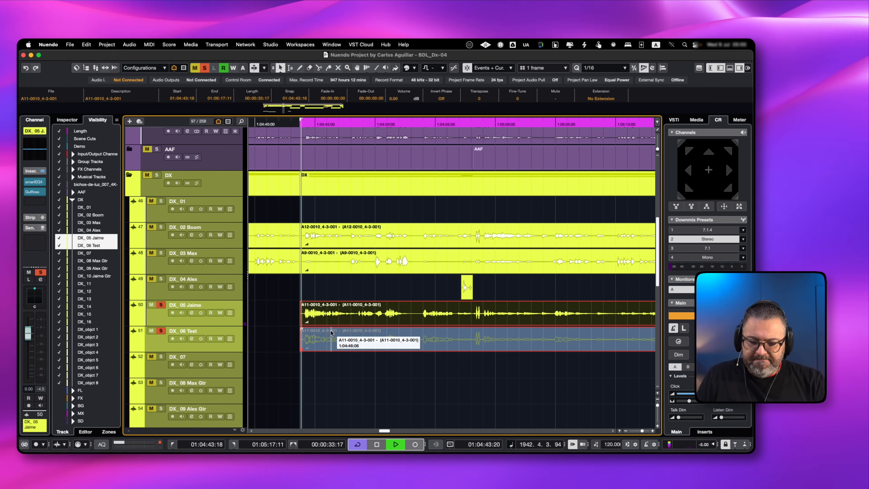
Replay the A/B comparison from 1:04:43:18, leave the DX_05 original muted, and turn off solo on both tracks
key(space)
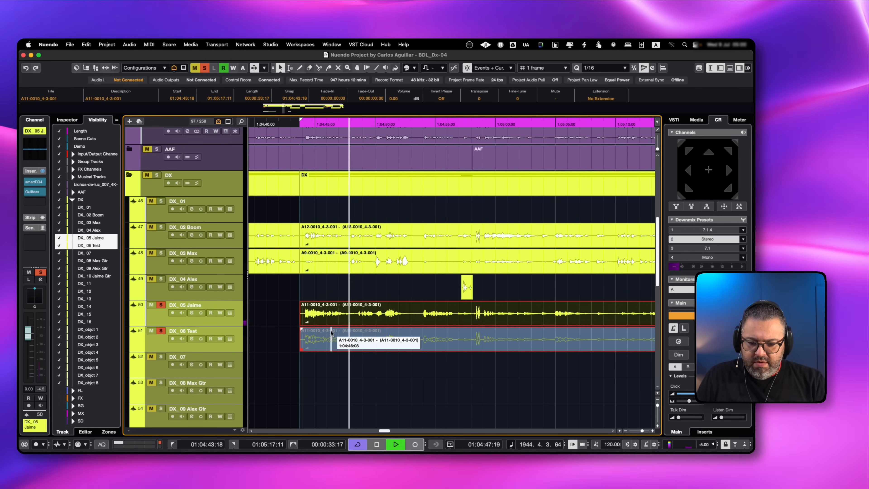
key(alt+m)
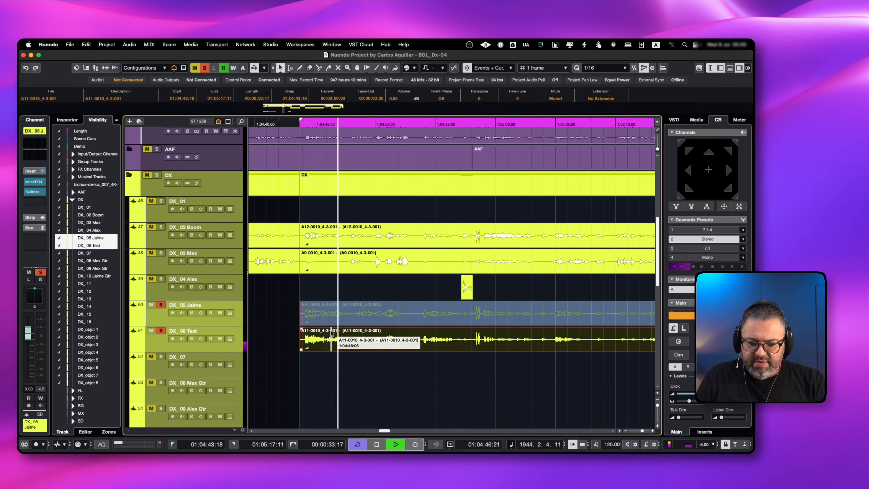
key(alt+m)
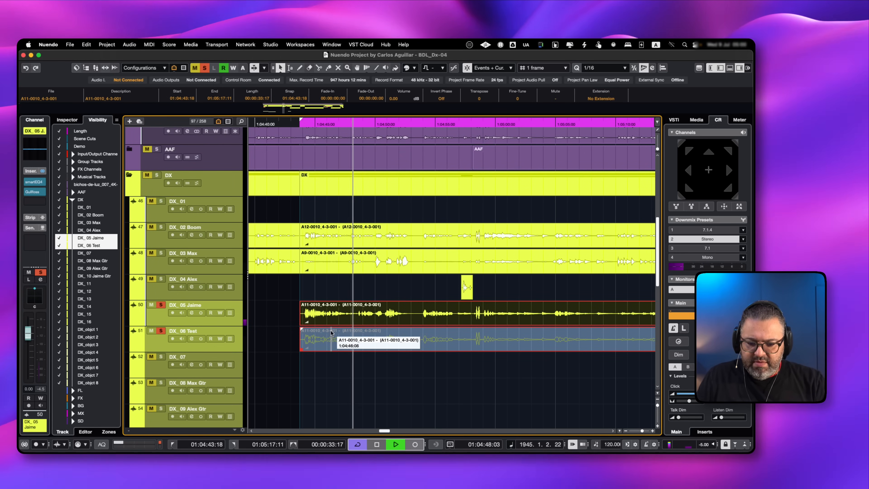
key(alt+m)
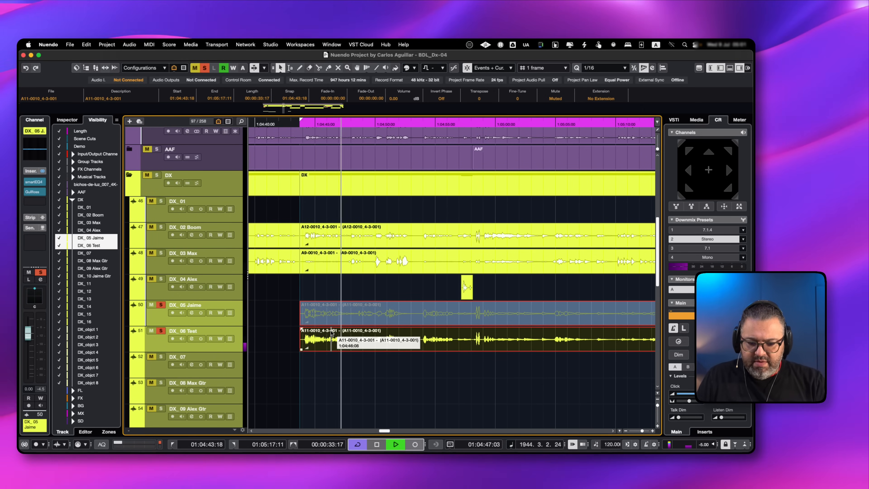
key(space)
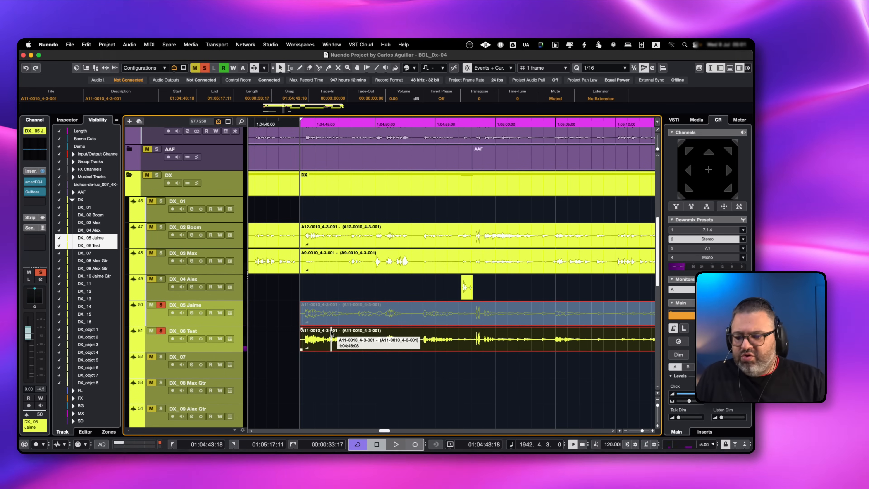
click(161, 305)
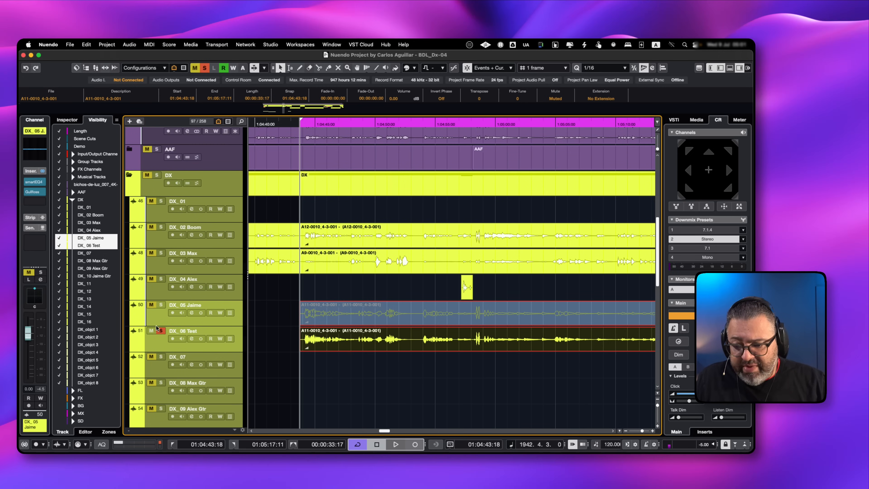
click(160, 331)
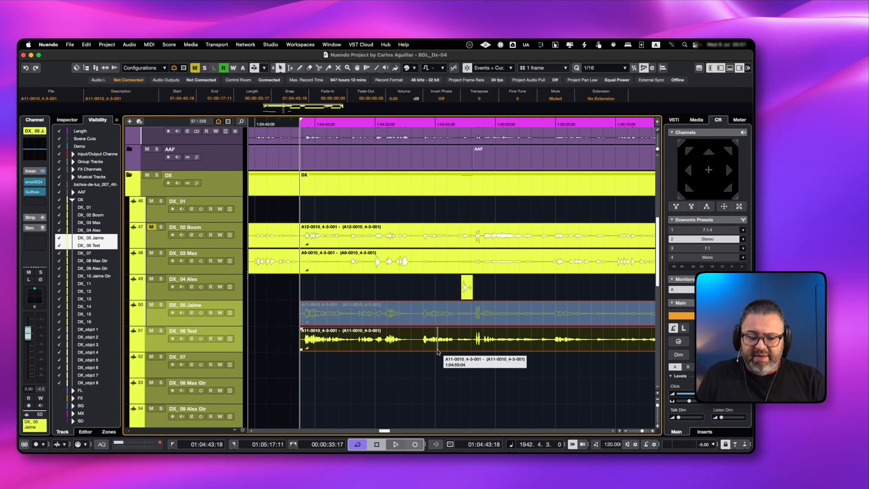
Reopen the DX_06 Test clip in SpectraLayers and close the Sample Editor
scroll(475, 366, down, 5)
scroll(475, 368, right, 3)
scroll(476, 368, up, 1)
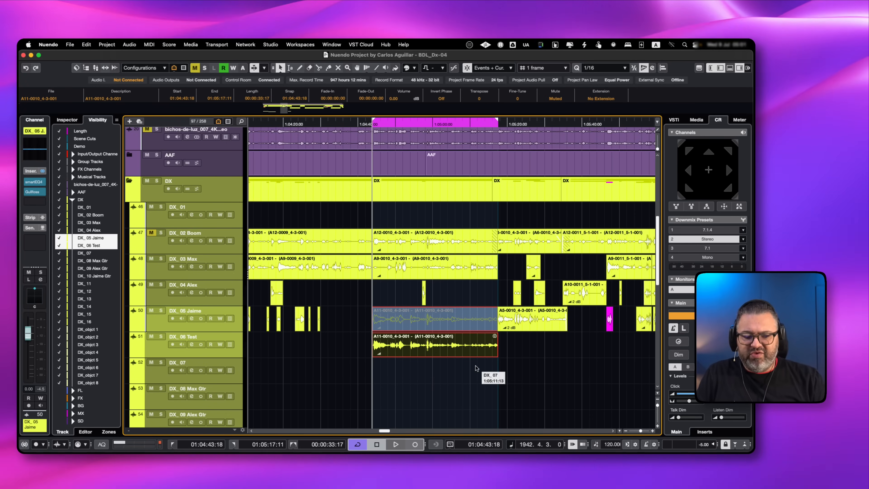
double_click(451, 348)
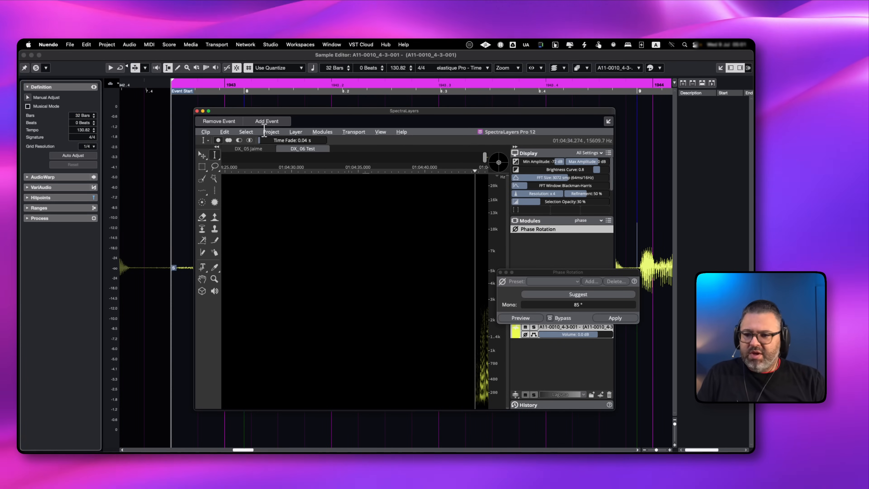
click(24, 55)
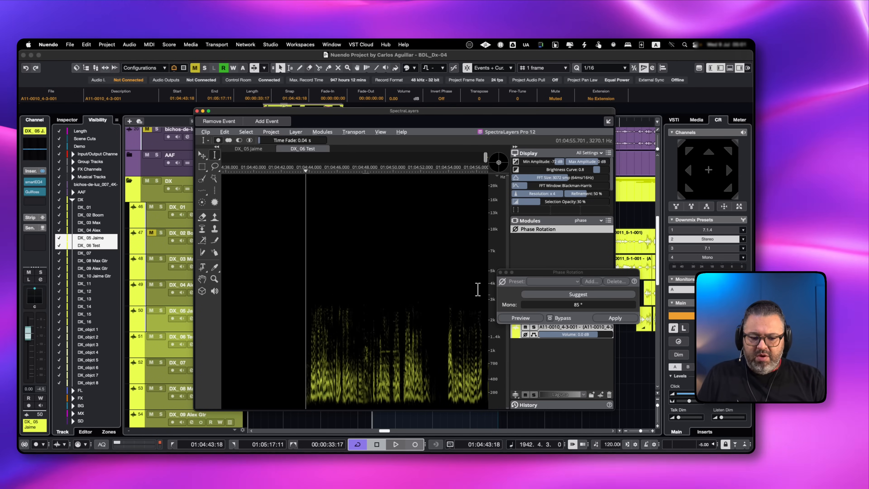
Examine the DX_06 Test spectrogram and audition it, placing the playback cursor at 1:04:56:04
scroll(472, 288, right, 5)
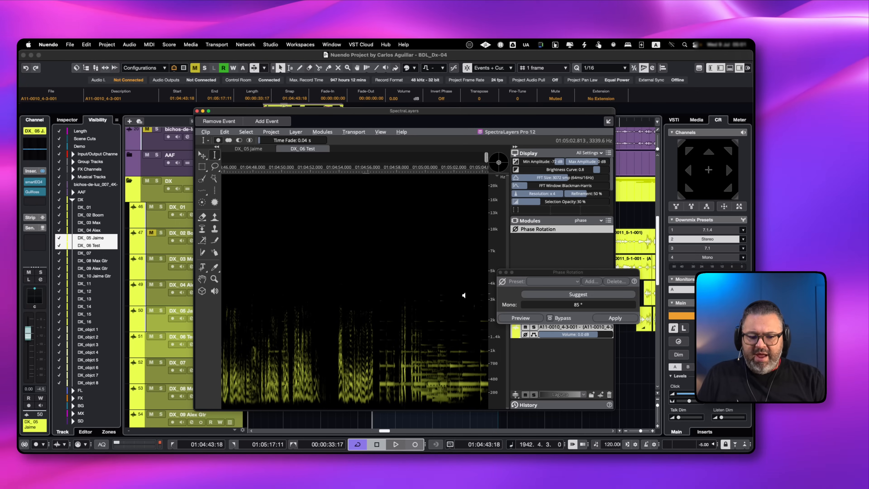
scroll(463, 295, up, 5)
scroll(464, 295, down, 5)
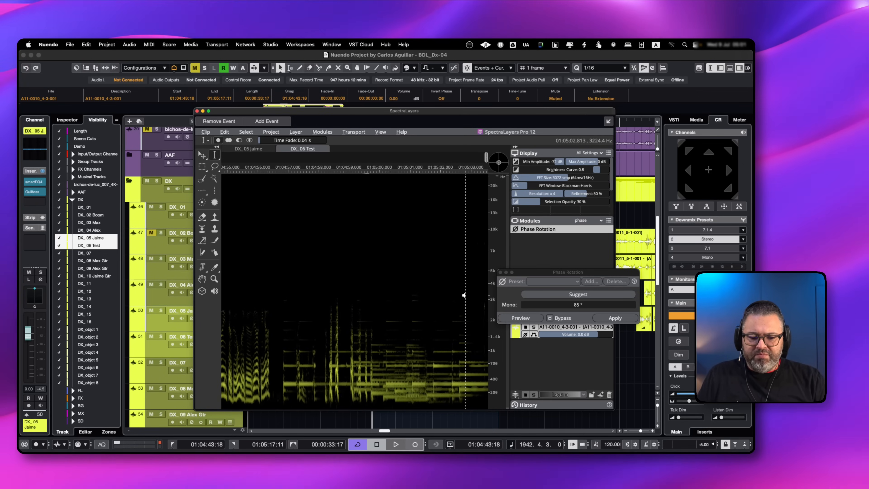
scroll(465, 293, down, 3)
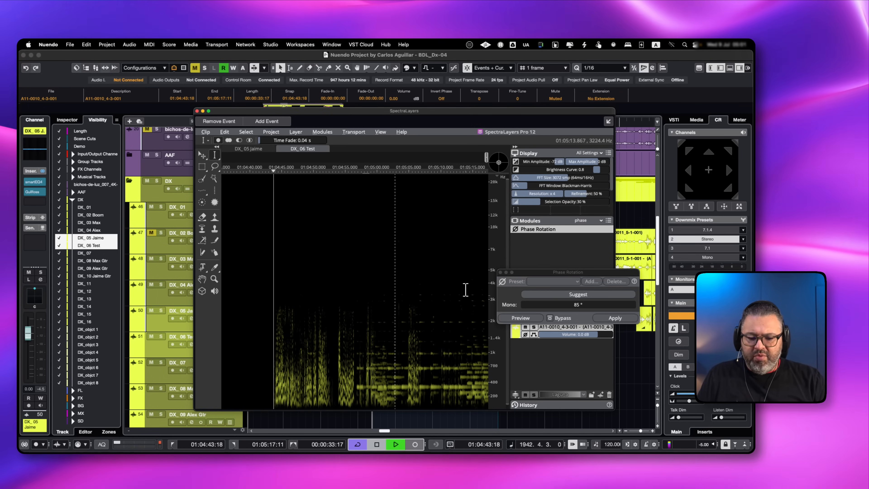
key(space)
click(353, 360)
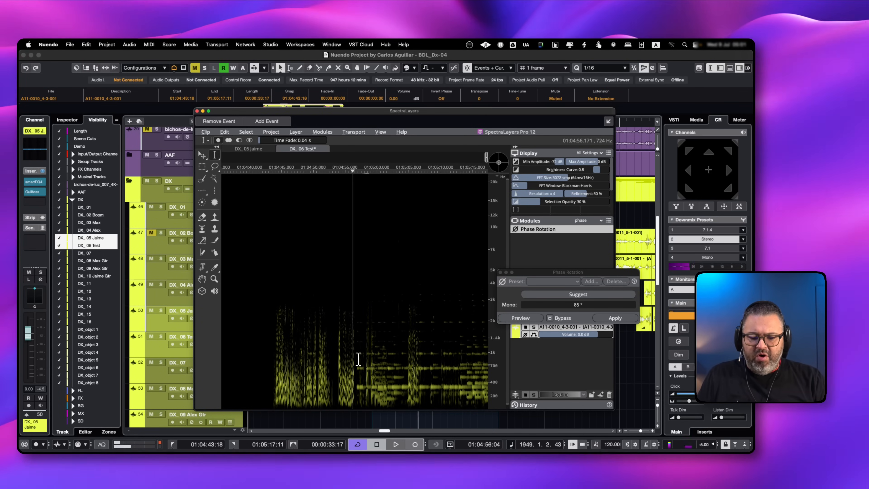
key(space)
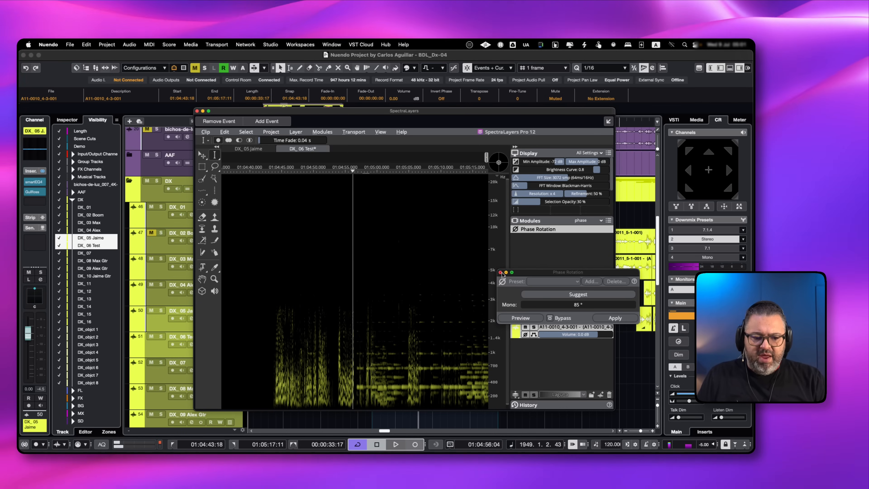
Close Phase Rotation and split the DX_06 Test clip with Unmix Soundtrack at Best quality
click(500, 273)
click(590, 220)
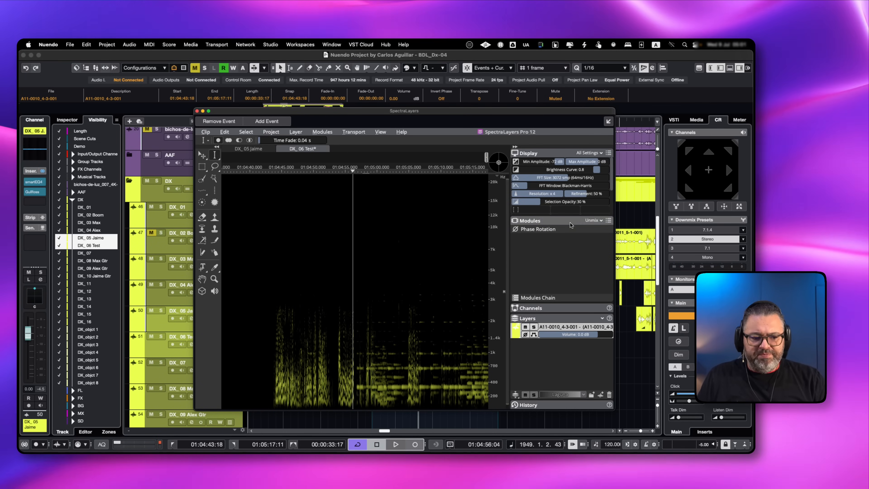
click(591, 223)
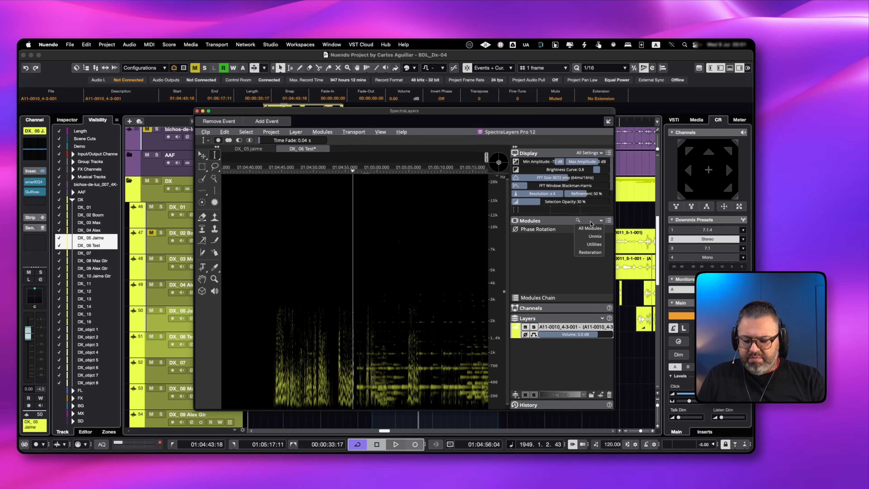
text(soun)
double_click(544, 229)
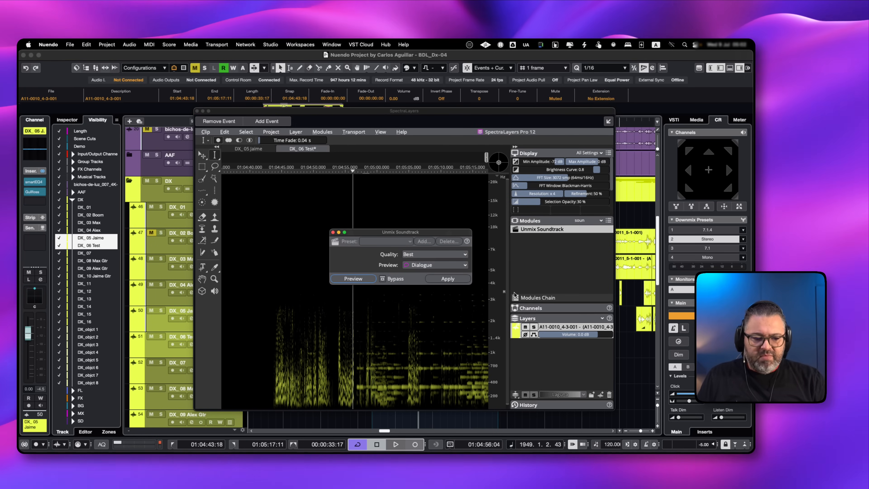
click(448, 278)
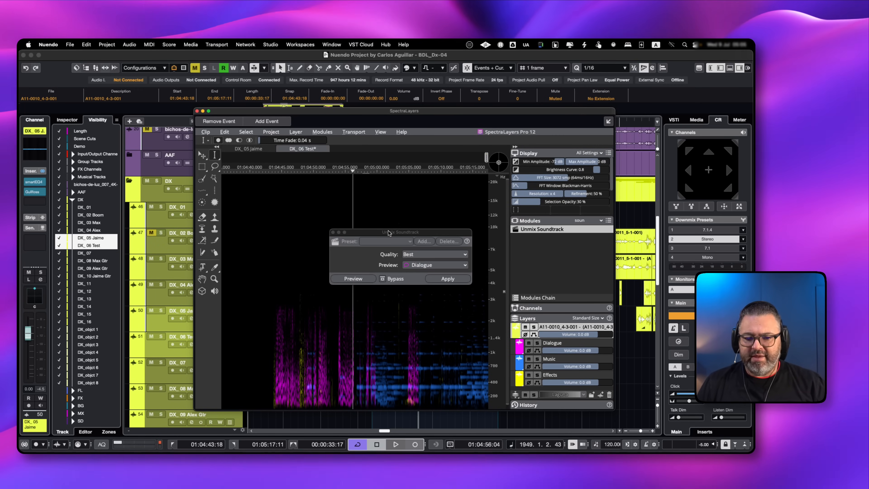
drag(386, 232, 422, 201)
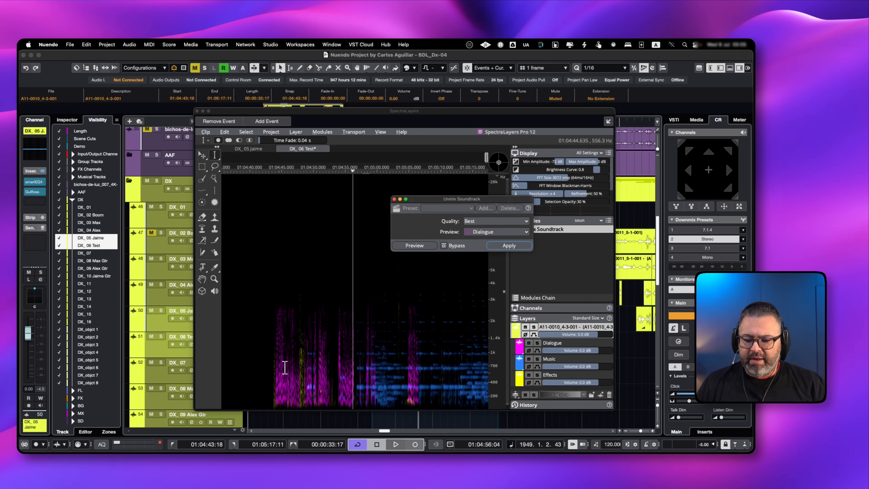
Audition the unmixed Dialogue and Effects layers soloed one at a time from the clip's start
click(280, 370)
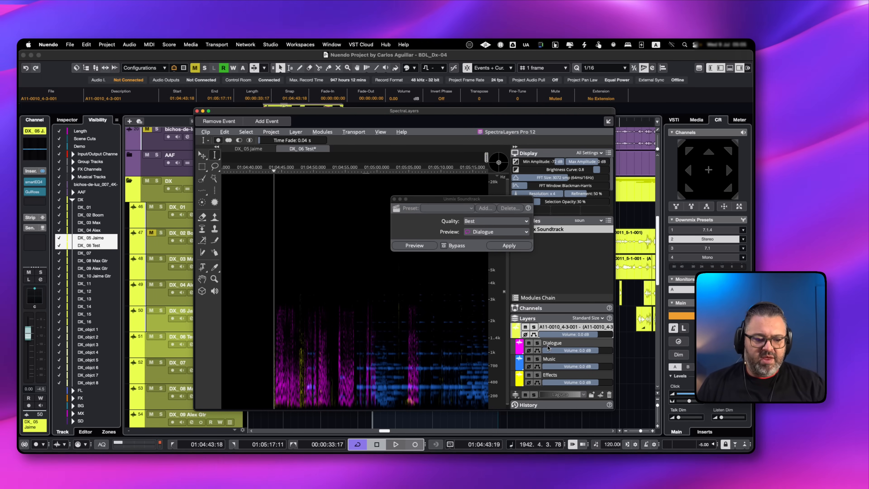
click(537, 343)
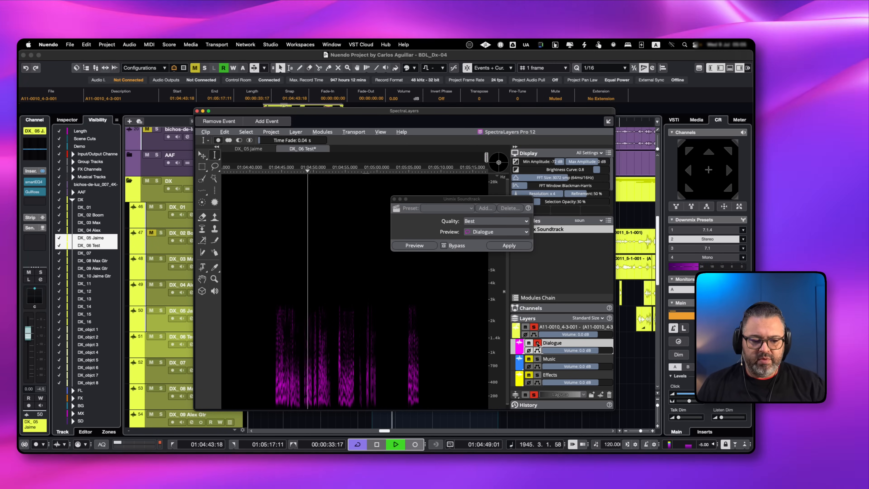
click(537, 344)
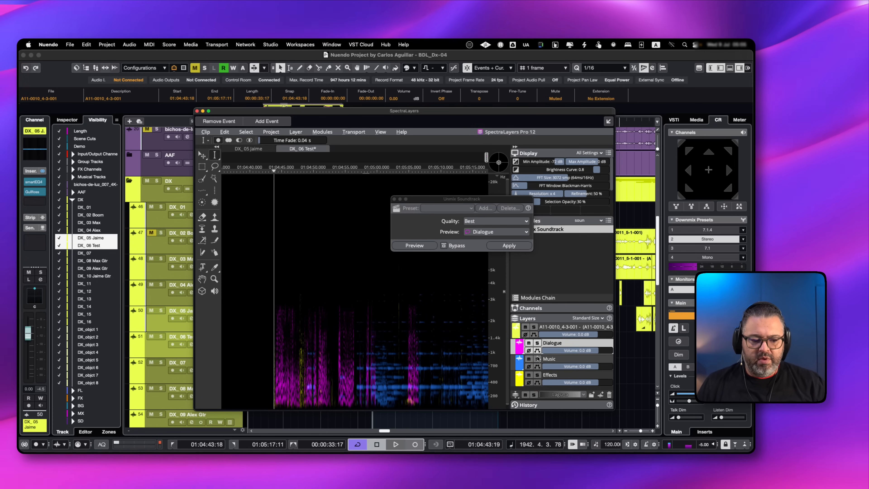
click(537, 375)
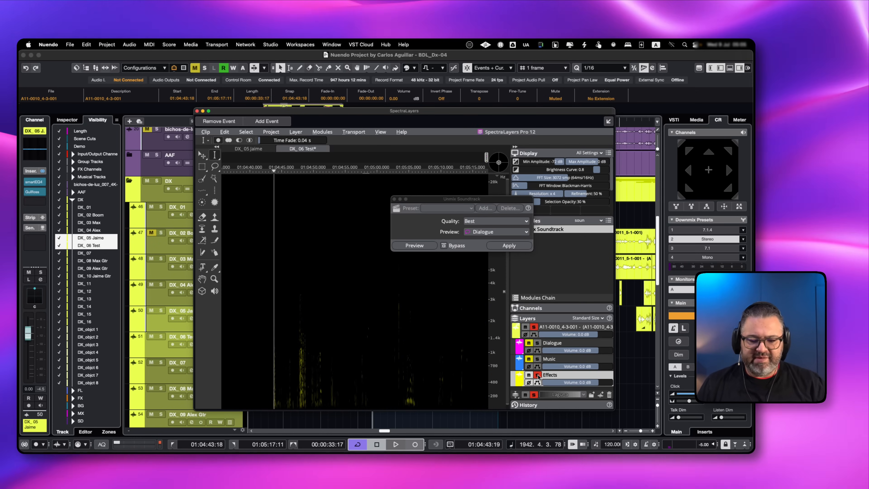
key(space)
key(space)
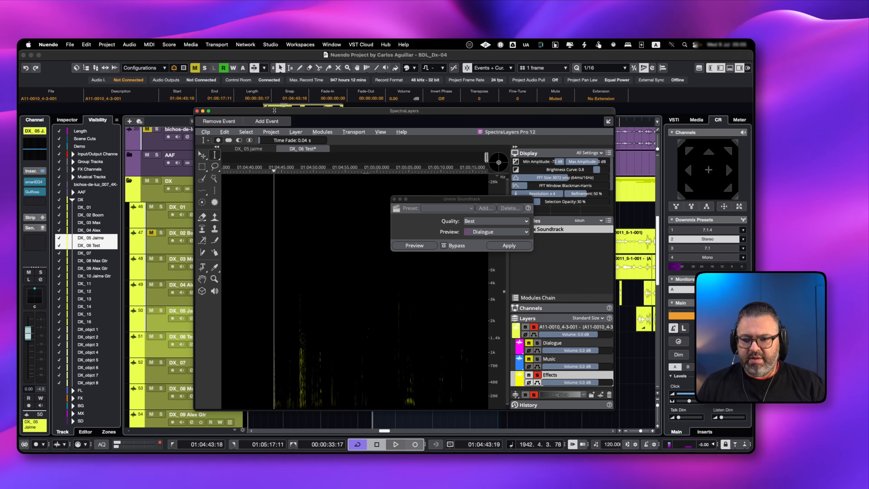
Solo the DX_06 Test track in the project and audition the soloed Effects layer again in SpectraLayers
drag(289, 114, 573, 112)
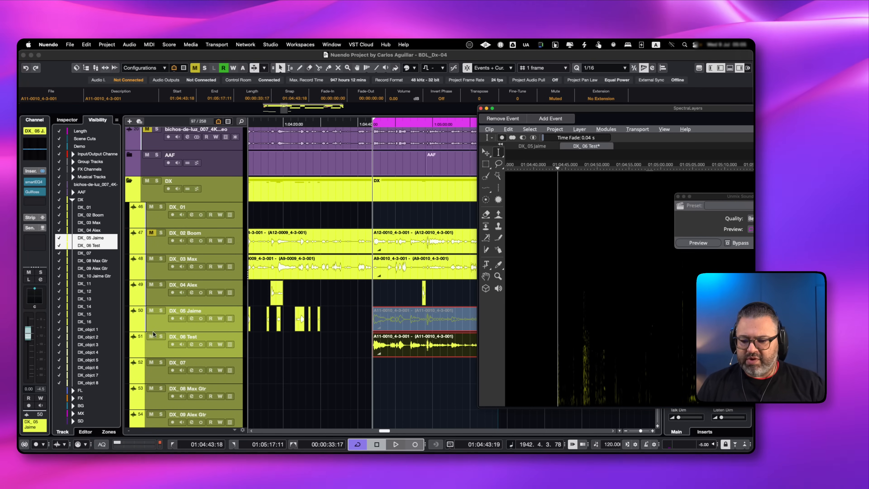
click(161, 337)
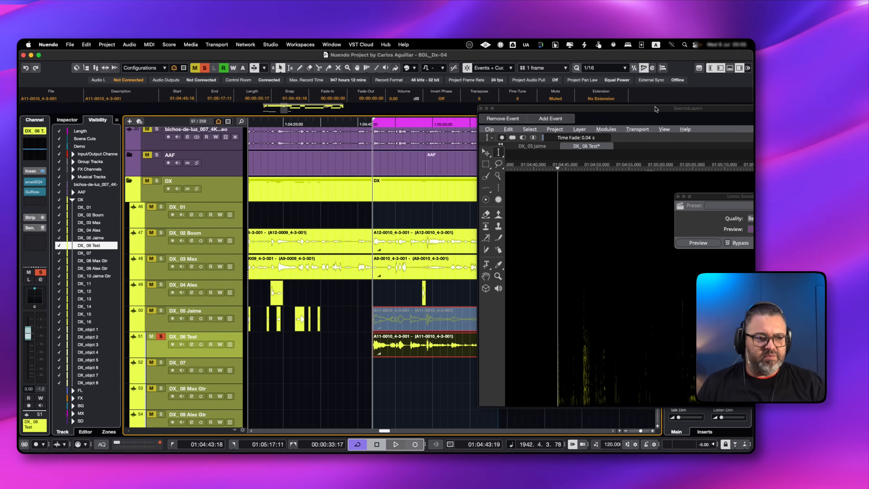
drag(655, 109, 392, 113)
key(space)
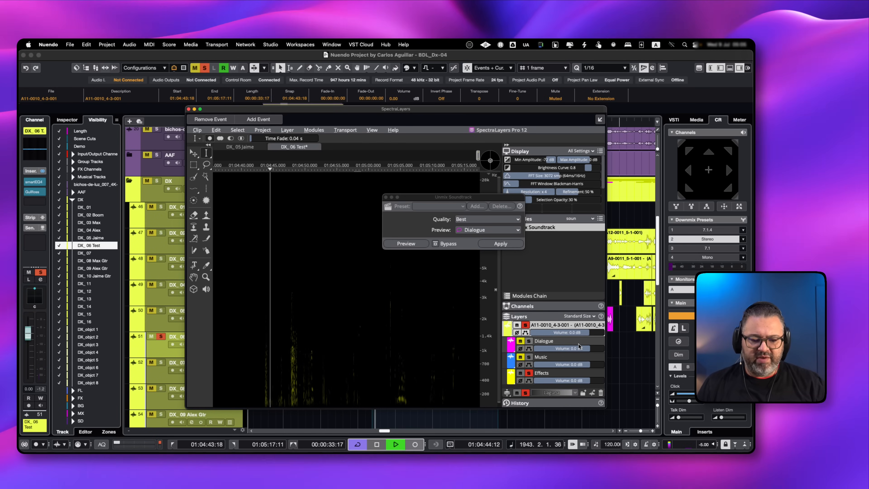
click(528, 373)
Audition the Dialogue and Music layers soloed one at a time, and turn off the layer solo
click(529, 341)
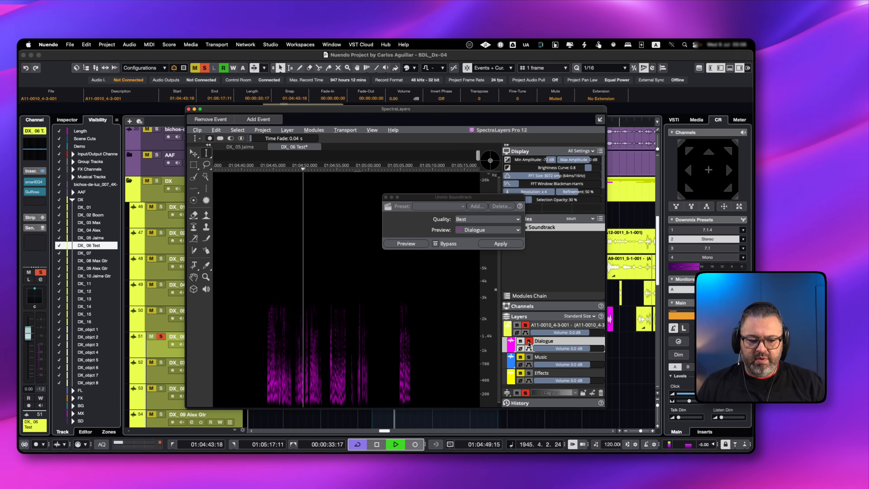
click(529, 341)
key(space)
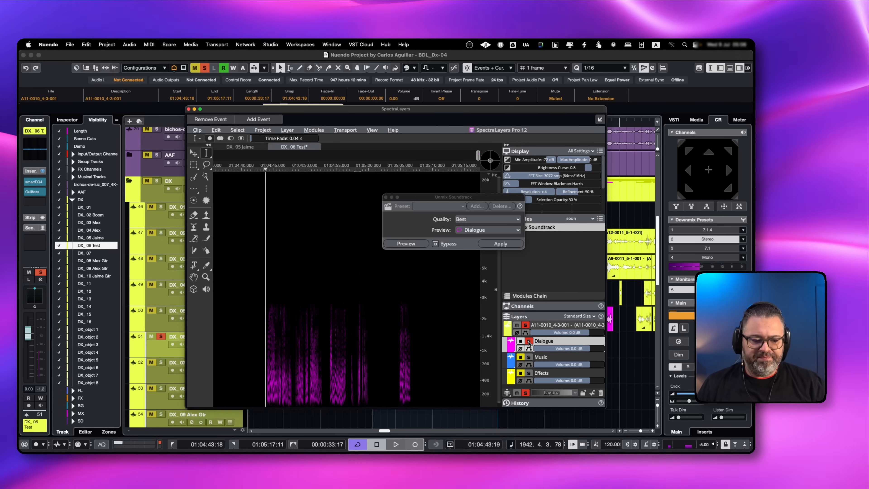
click(529, 357)
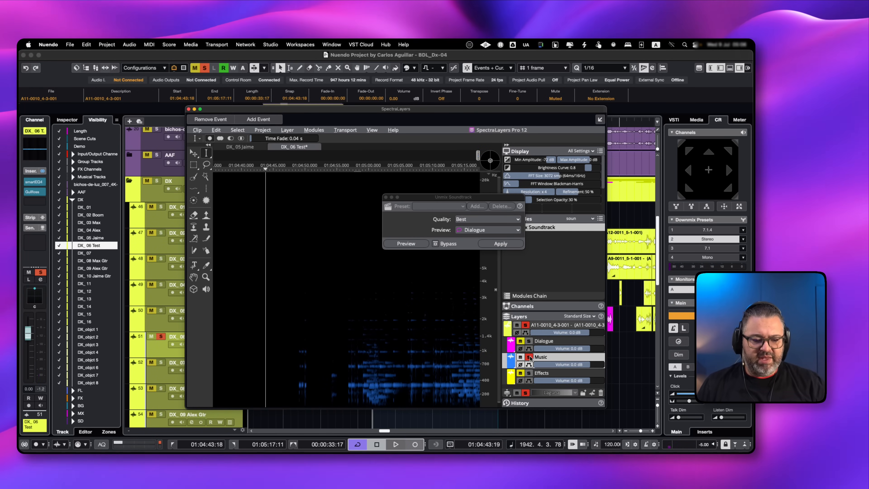
click(299, 381)
key(space)
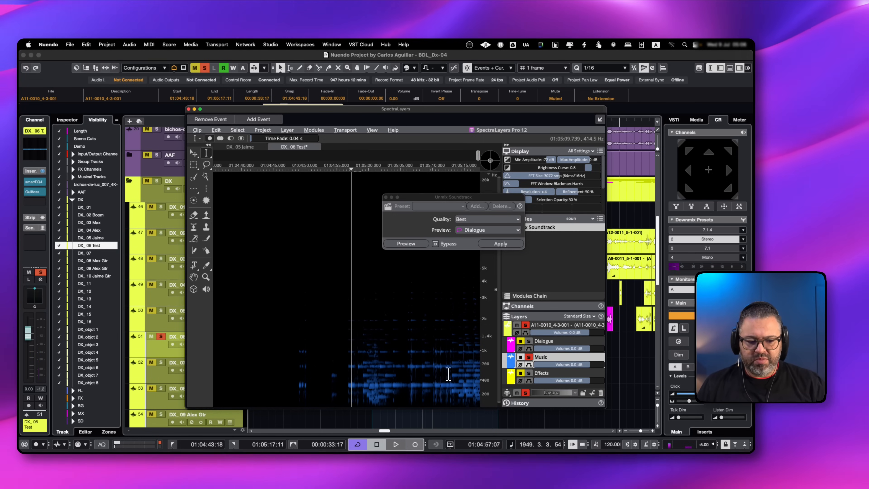
click(529, 356)
Import the Dialogue, Music and Effects layers into the project at 1:04:43:18 on different tracks, copying the files to the project folder
click(558, 341)
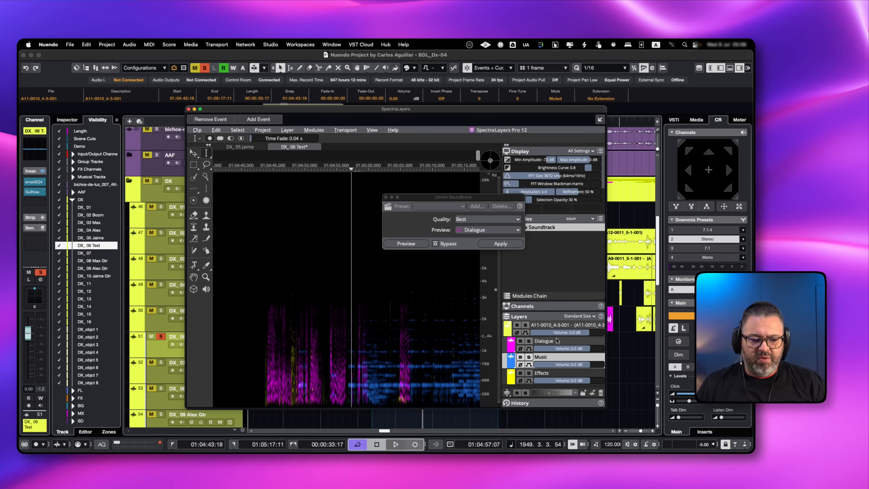
shift+click(558, 373)
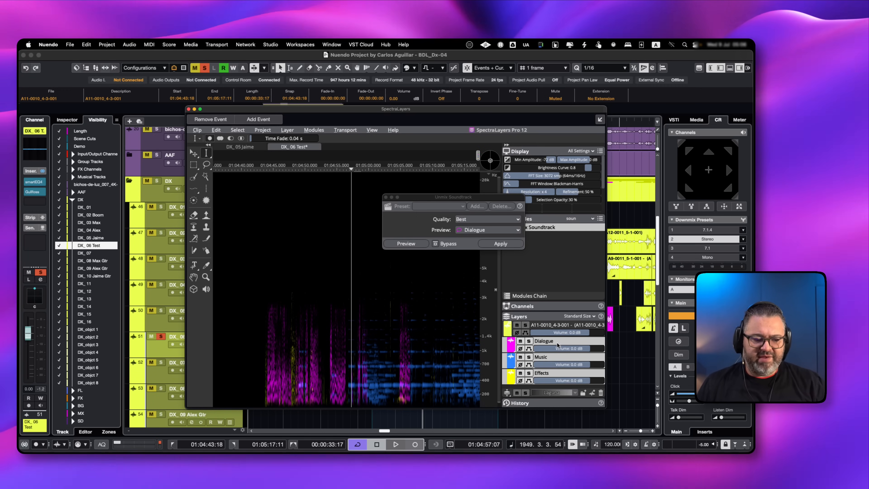
drag(559, 343, 363, 419)
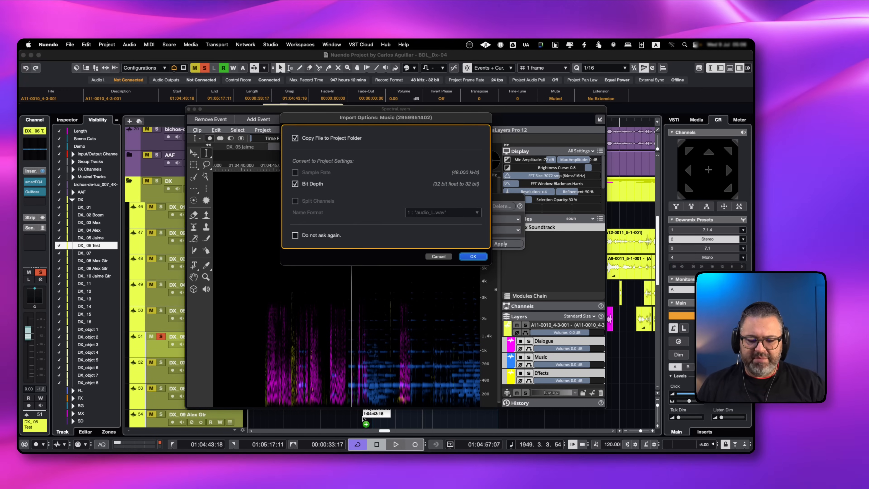
click(473, 256)
click(473, 256)
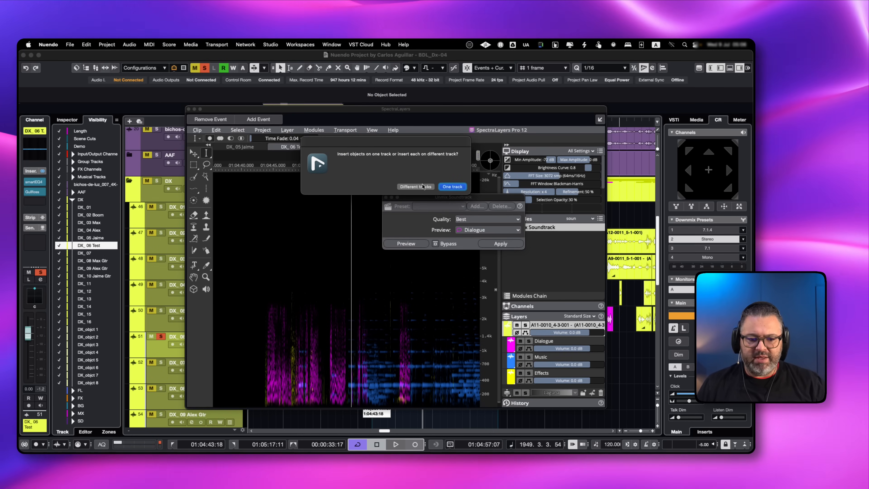
click(416, 187)
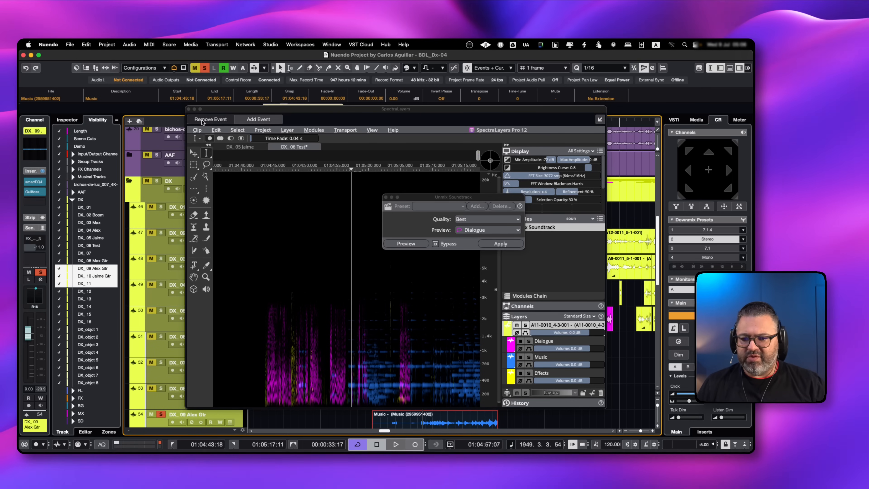
Close the SpectraLayers window and delete the source clip from the DX_06 Test track
click(188, 109)
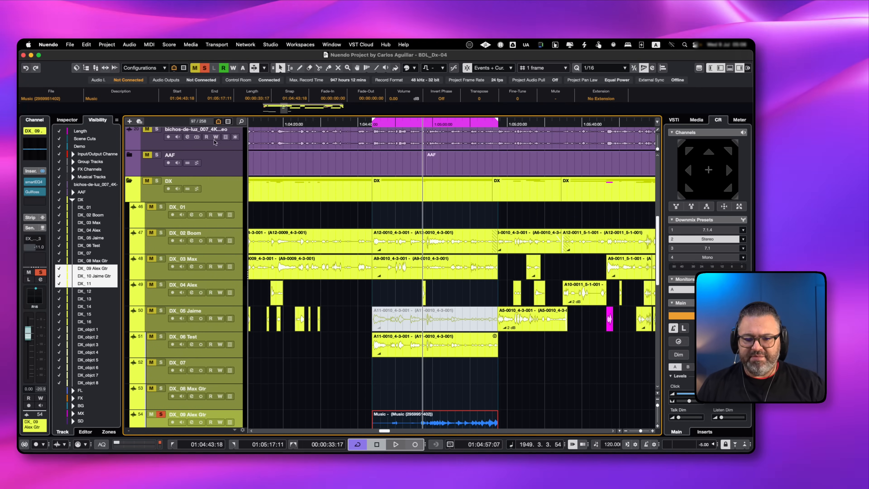
scroll(418, 381, down, 4)
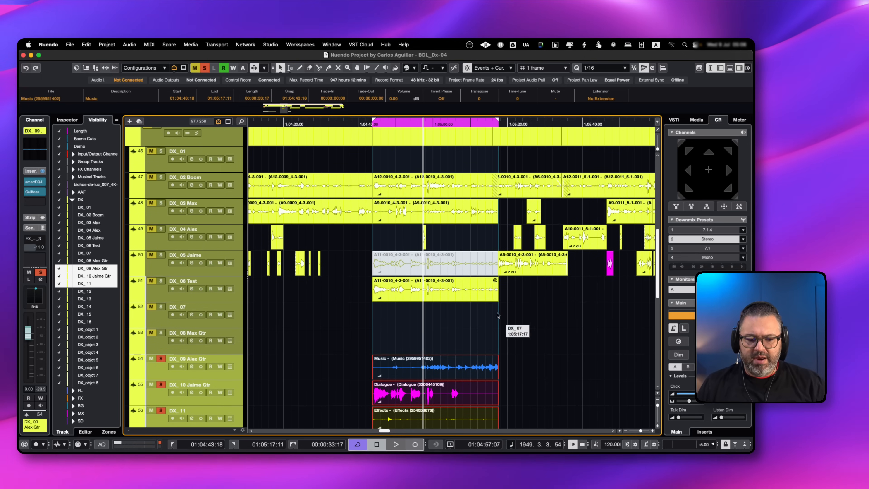
click(483, 289)
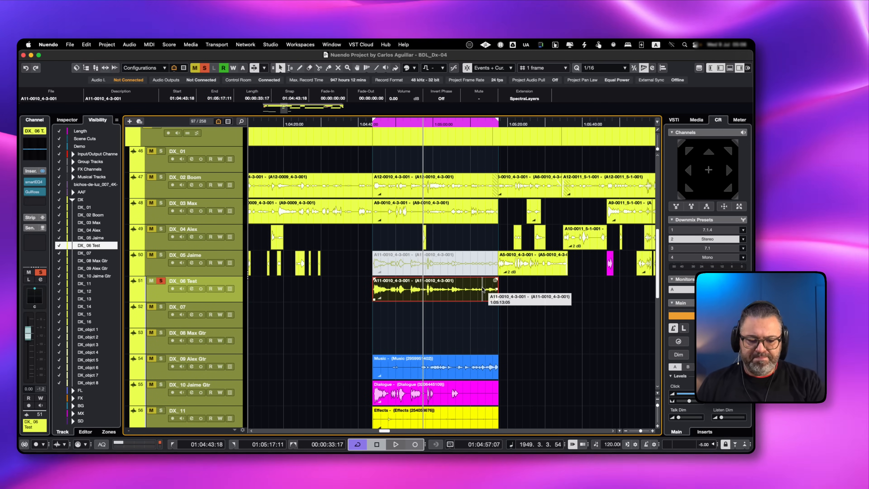
key(Delete)
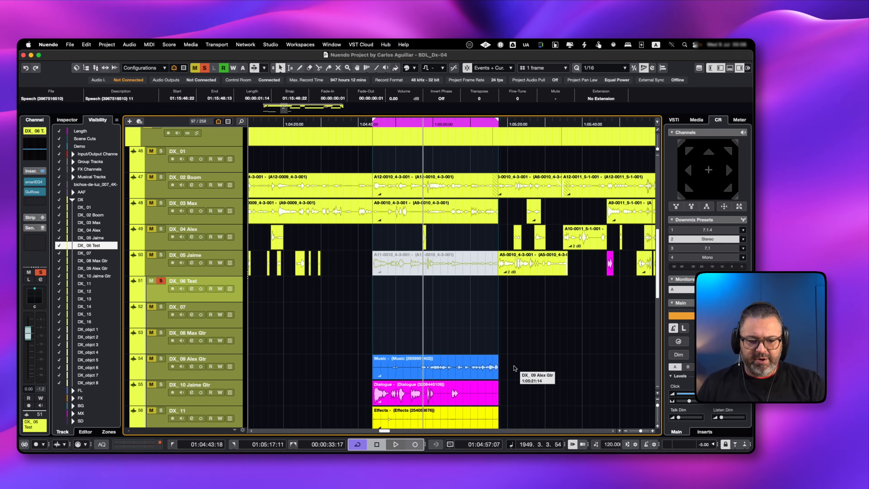
Move the Music, Dialogue and Effects clips together up to tracks DX_07, DX_08 and DX_09
scroll(512, 354, down, 2)
drag(514, 334, 453, 397)
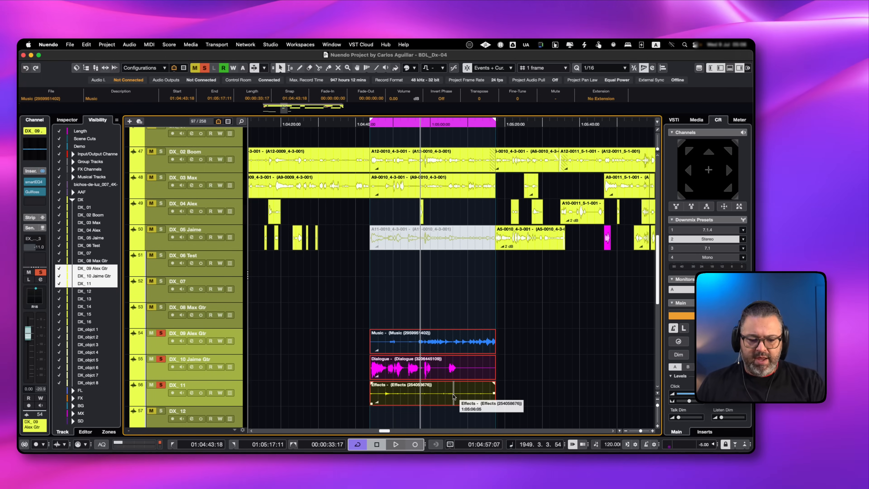
key(super+Up)
key(super+Up)
Reorder the clips so Dialogue is on DX_06 Test, Music on DX_07 and Effects on DX_08
key(super+Up)
key(super+Down)
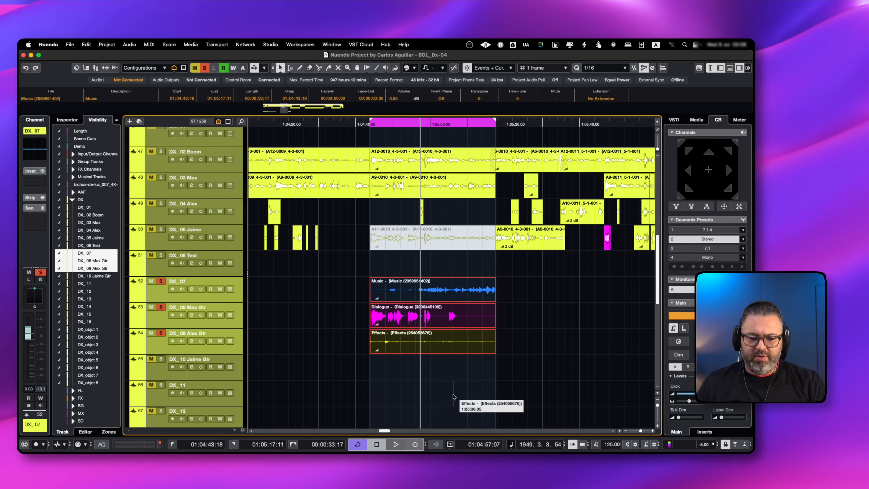
click(450, 319)
key(super+Up)
key(super+Up)
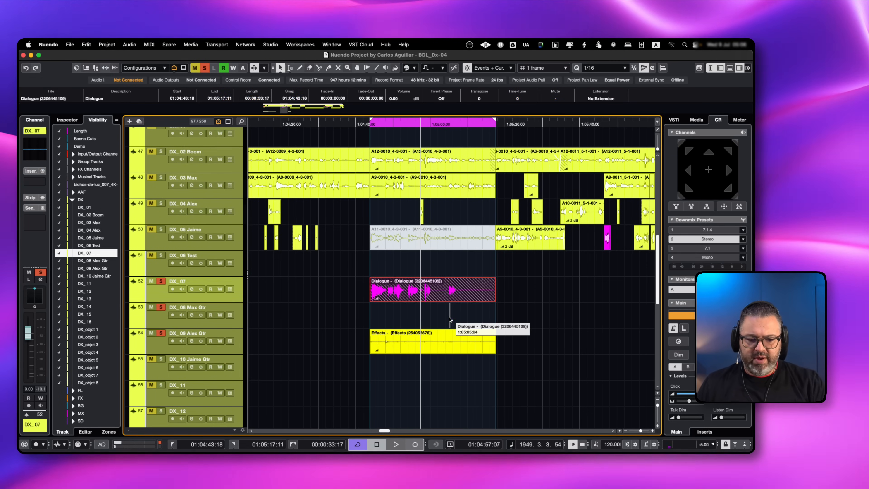
click(447, 342)
key(super+Up)
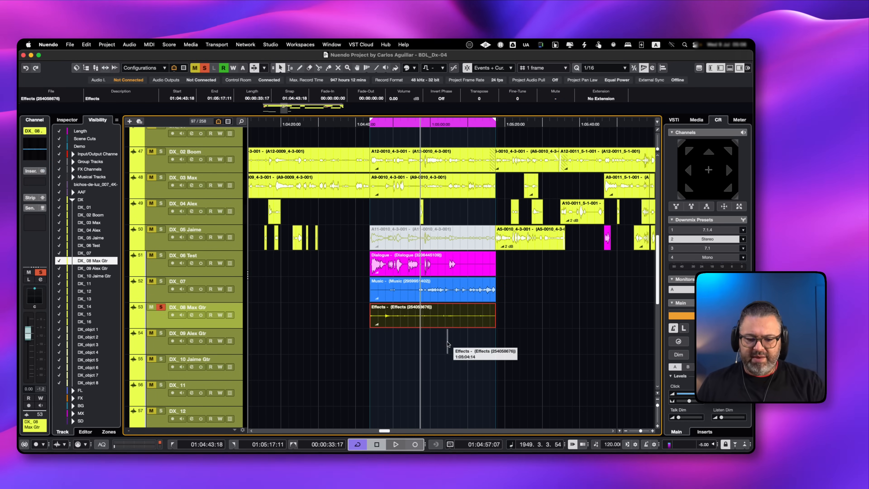
Audition the Effects, Music and Dialogue clips in turn from 1:04:43:18 by selecting each one
scroll(452, 348, up, 3)
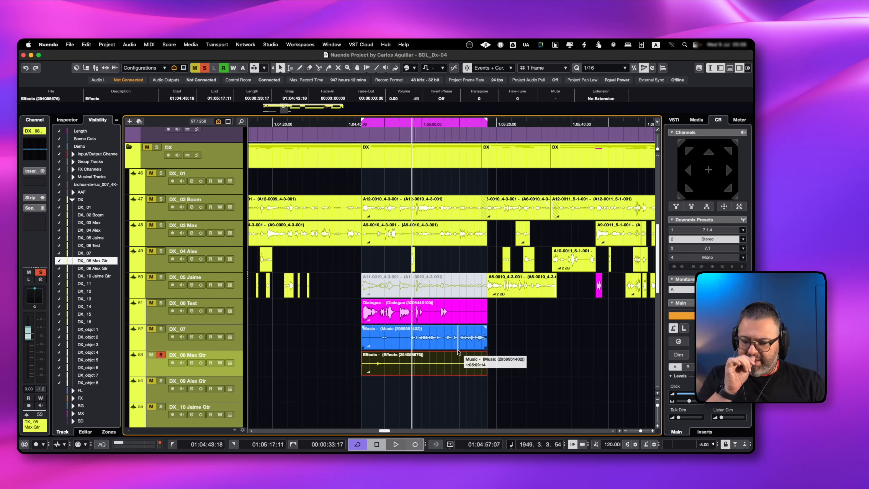
scroll(459, 351, up, 2)
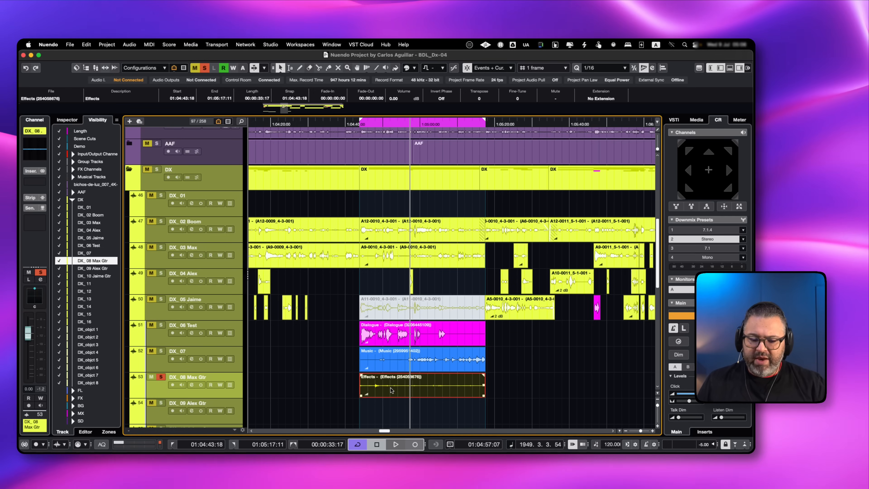
key(space)
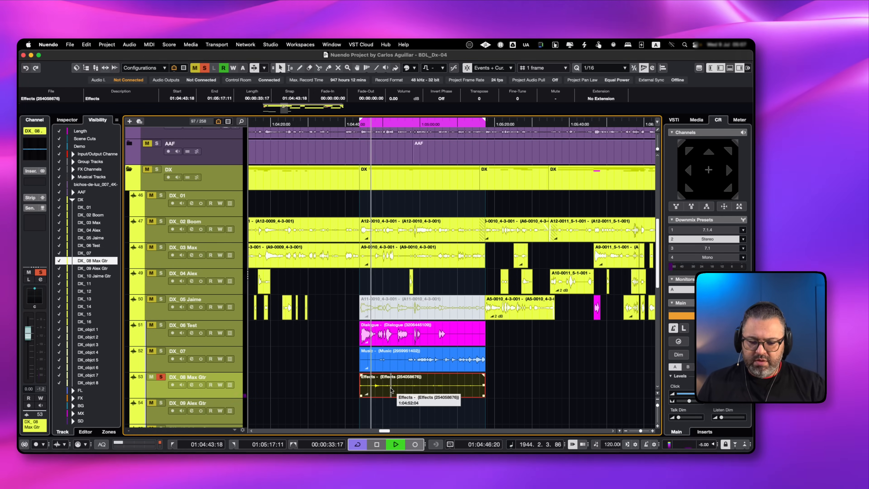
click(390, 366)
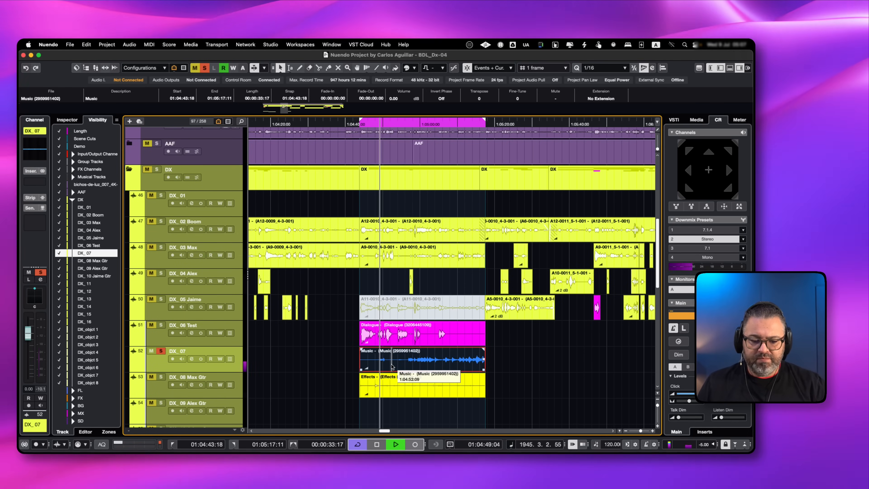
click(398, 327)
key(space)
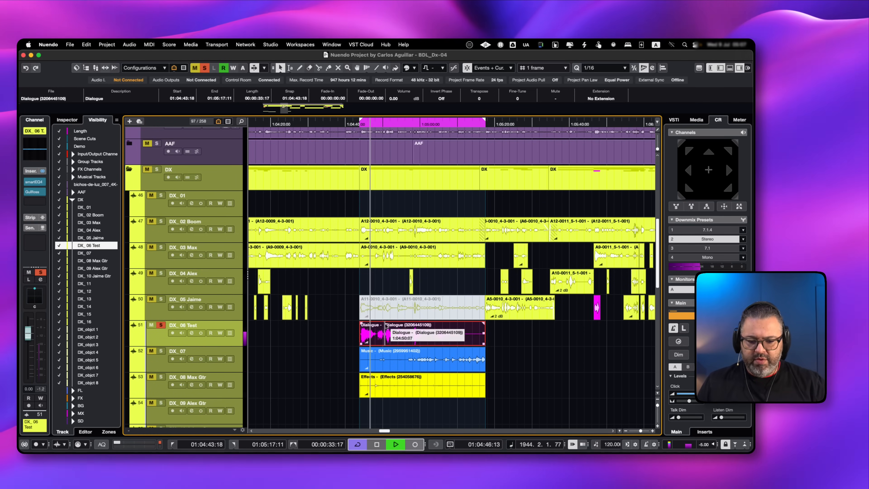
Compare the original A11-0010 clip with the Dialogue, Music and Effects clips by swapping their mute states during playback
key(space)
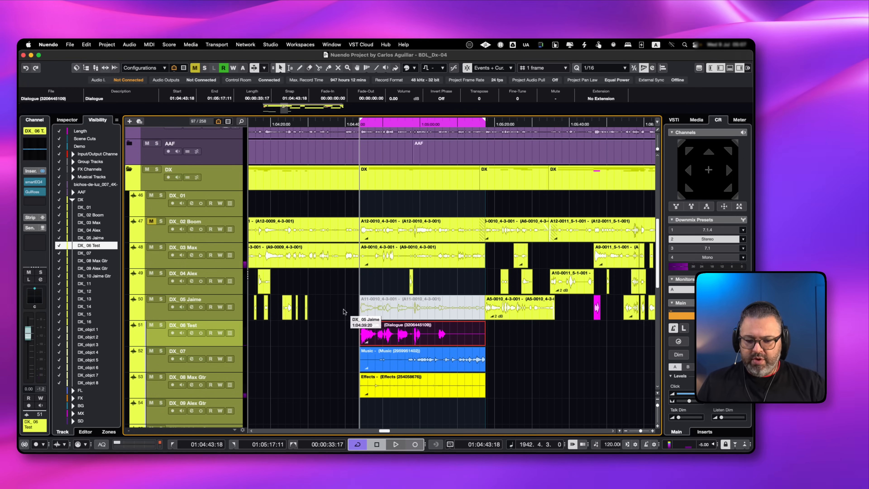
drag(344, 309, 426, 393)
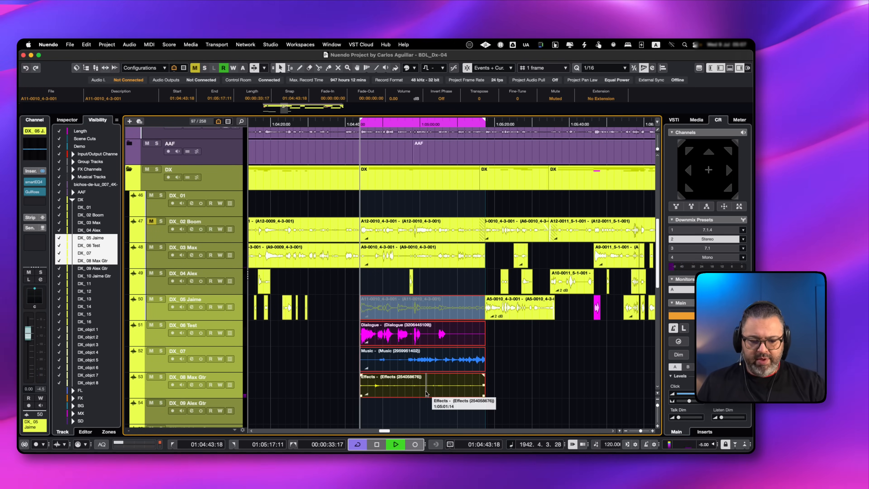
key(shift+m)
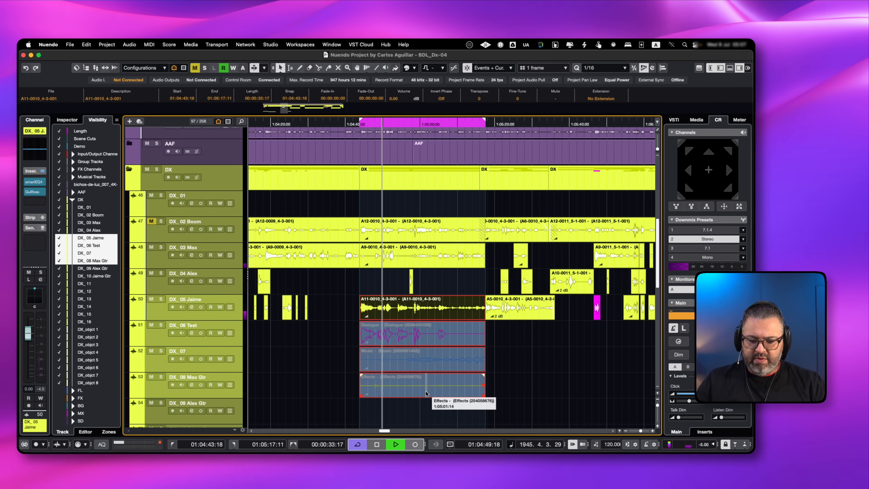
key(shift+m)
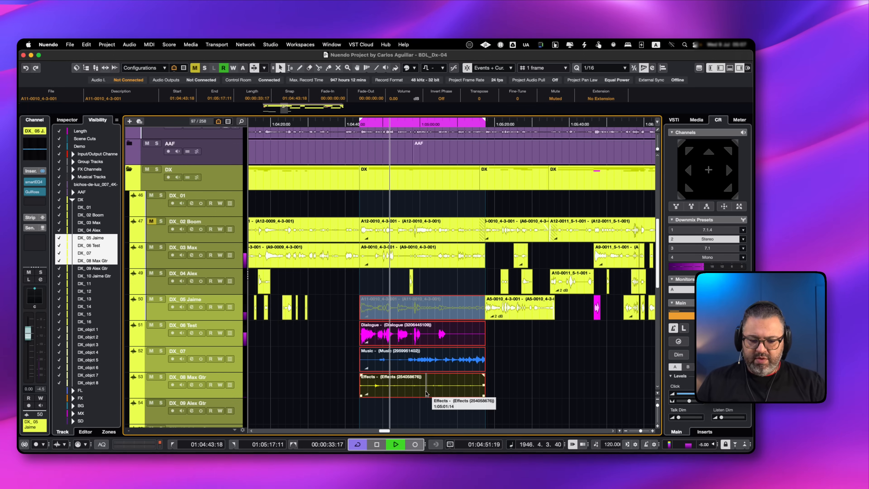
key(space)
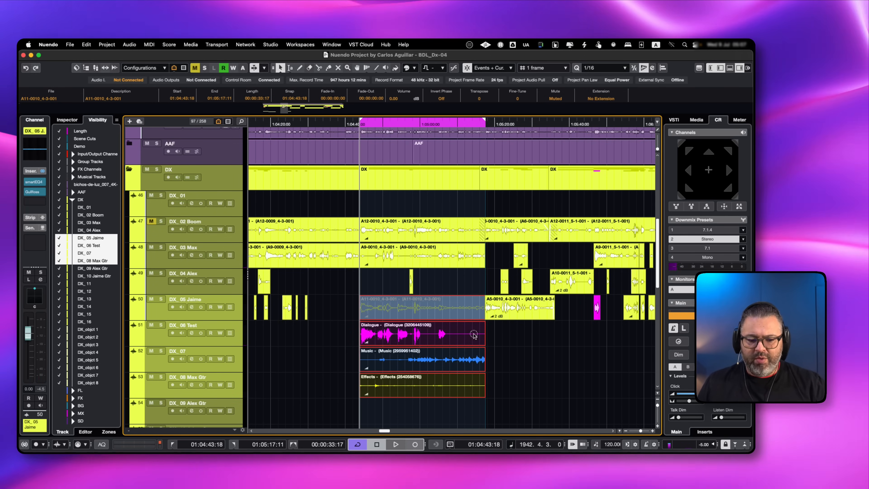
Set the Dialogue clip's volume to -5 dB, and split out the Music section from 1:04:48:06 to 1:04:51:18 at 5 dB
click(474, 335)
key(alt+Down)
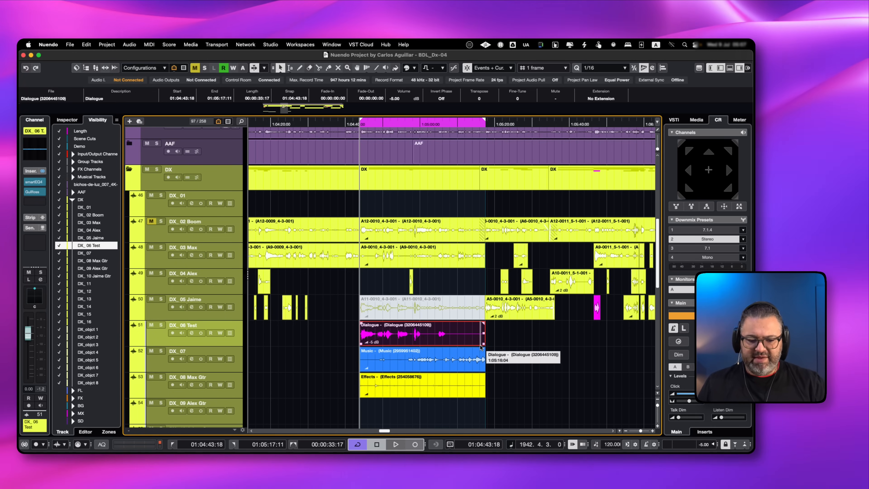
scroll(466, 342, up, 3)
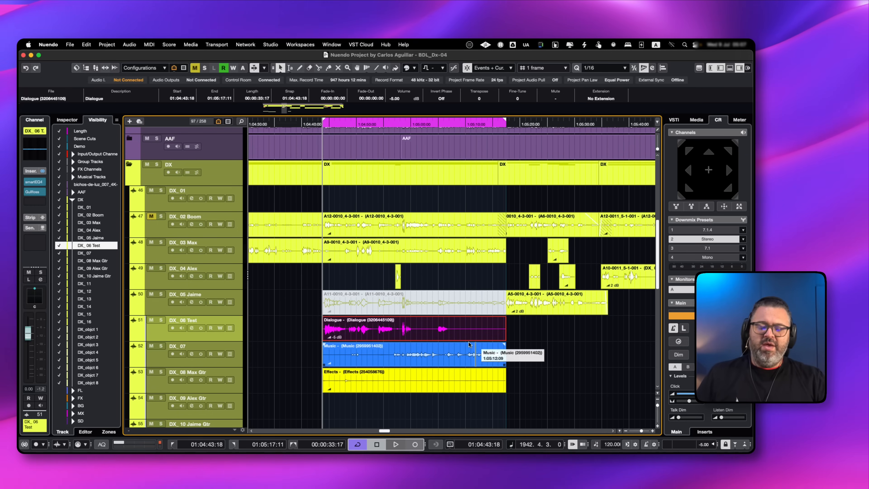
alt+click(347, 364)
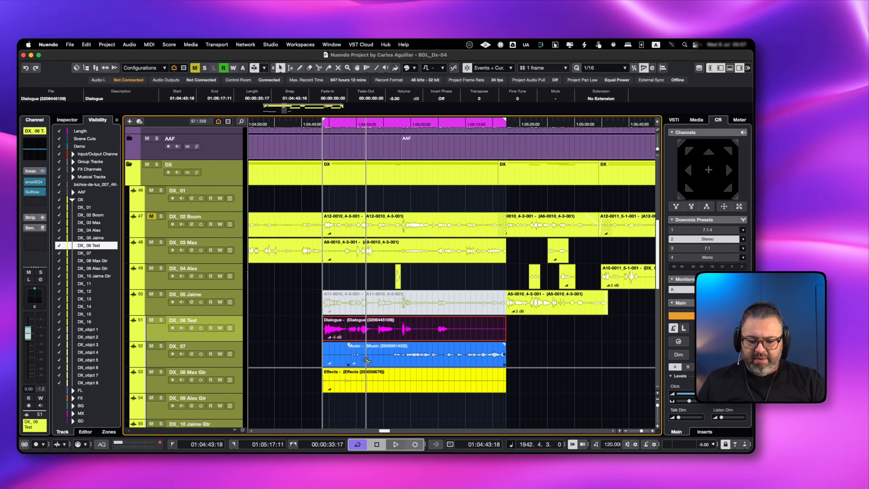
alt+click(365, 364)
click(358, 358)
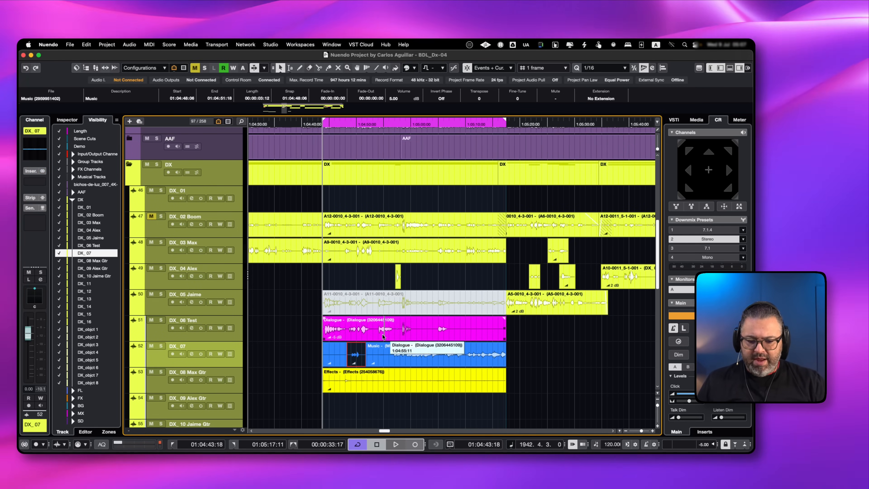
Split out the Dialogue section from 1:04:48:06 to 1:04:53:04 and set its volume to -2 dB
scroll(352, 335, up, 5)
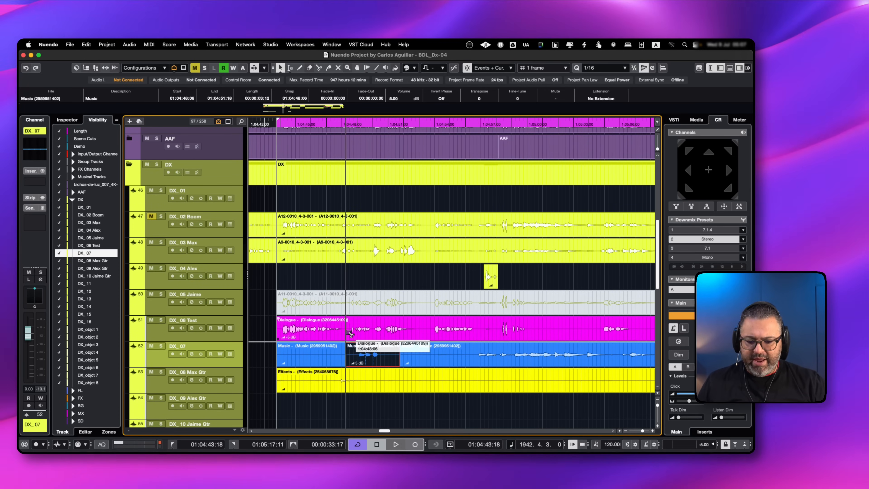
click(400, 331)
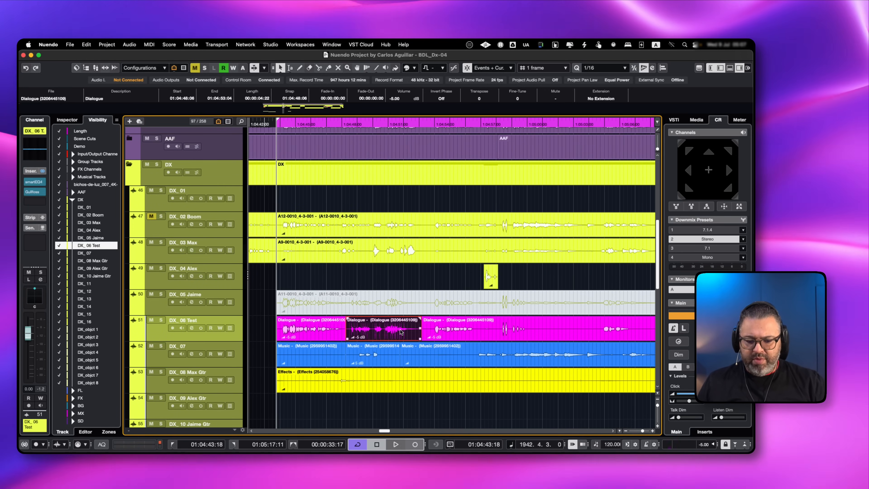
drag(401, 331, 401, 329)
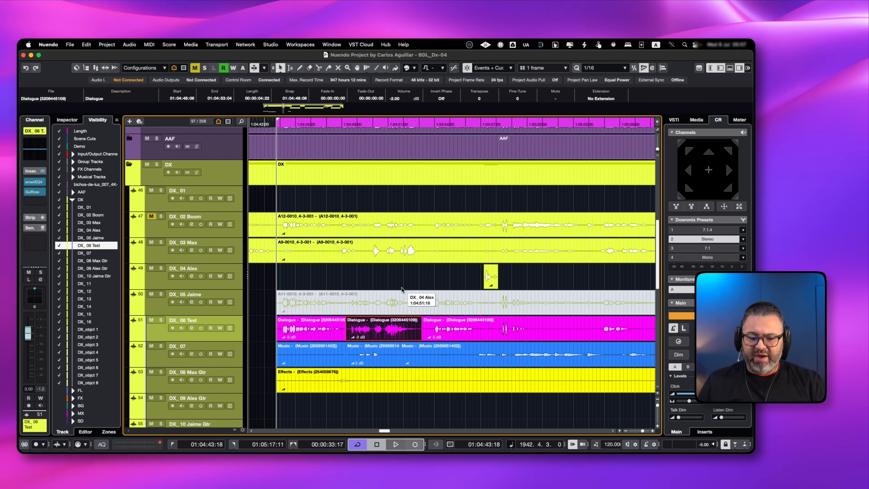
Lower the volume of the Effects clip on track DX_08 to -8 dB
scroll(407, 290, down, 2)
scroll(375, 306, down, 2)
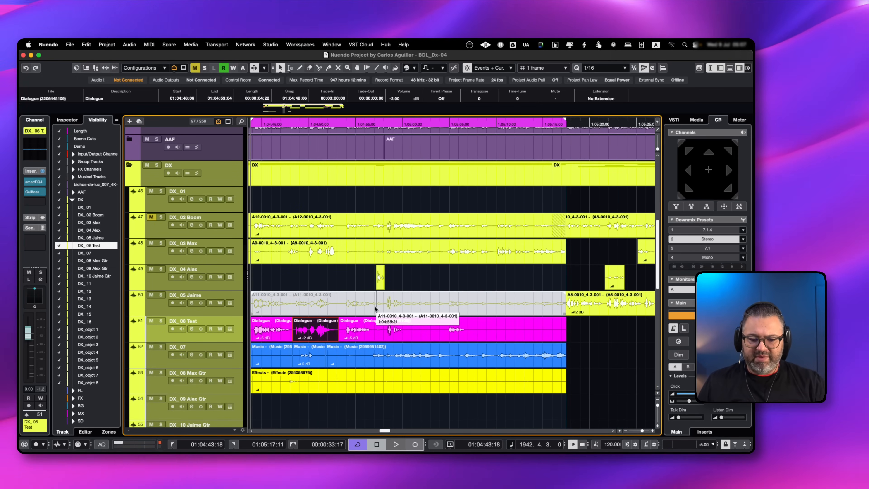
click(346, 383)
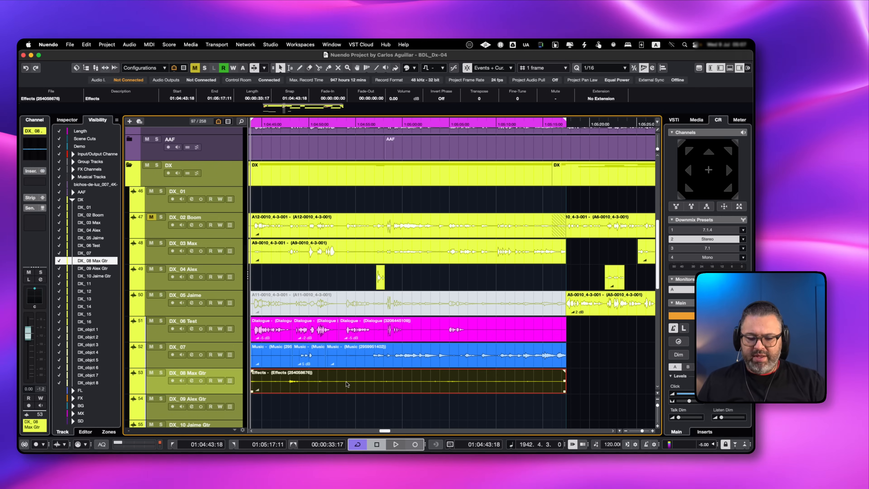
key(alt+shift+Down)
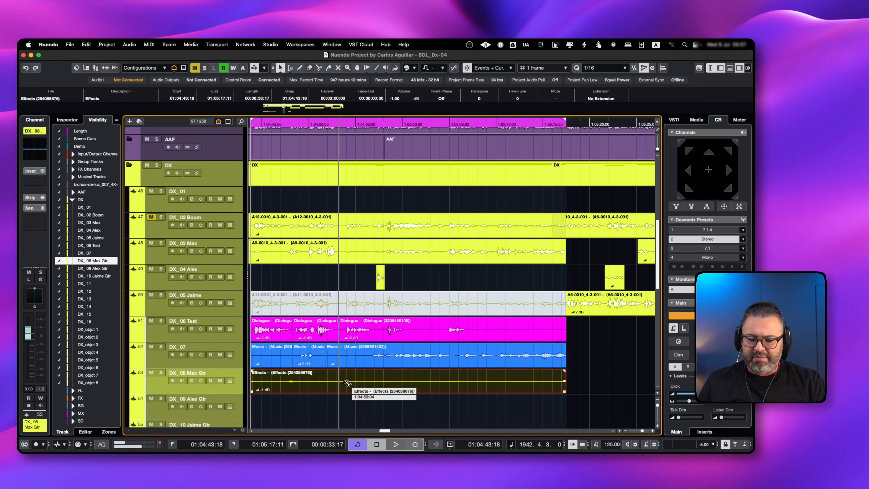
key(alt+shift+Down)
key(alt+shift+Down)
key(alt+shift+Down)
key(alt+shift+Down)
key(alt+shift+Down)
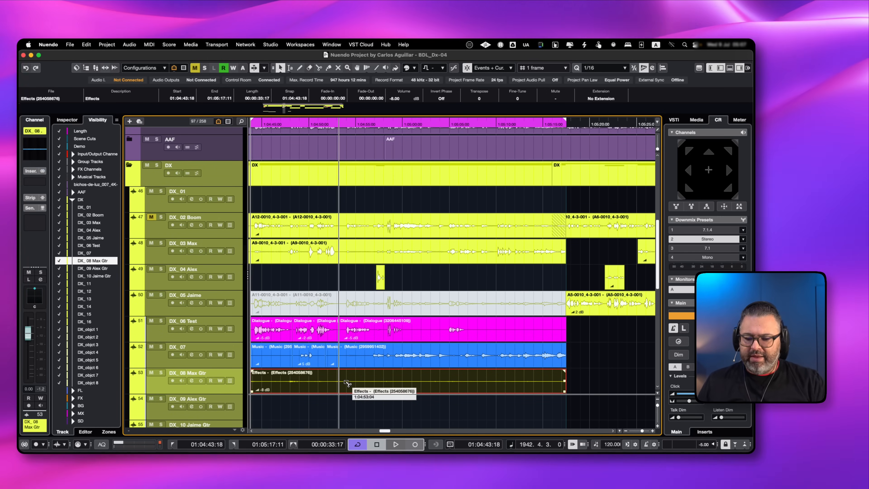
Deselect the Effects clip and play back the passage to audition the adjusted clip levels
click(291, 287)
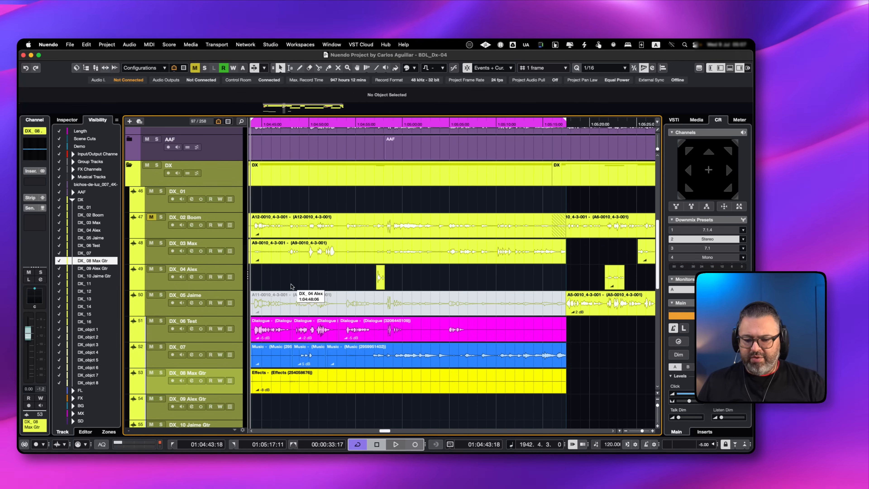
key(space)
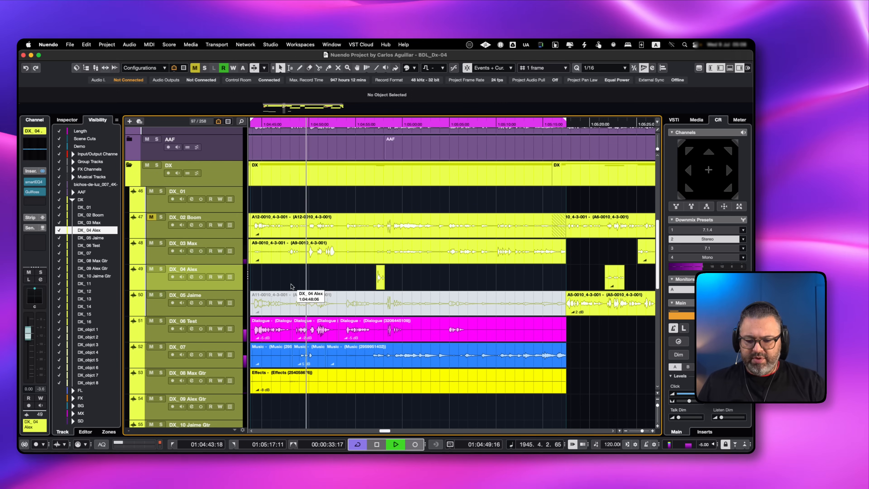
scroll(292, 287, left, 3)
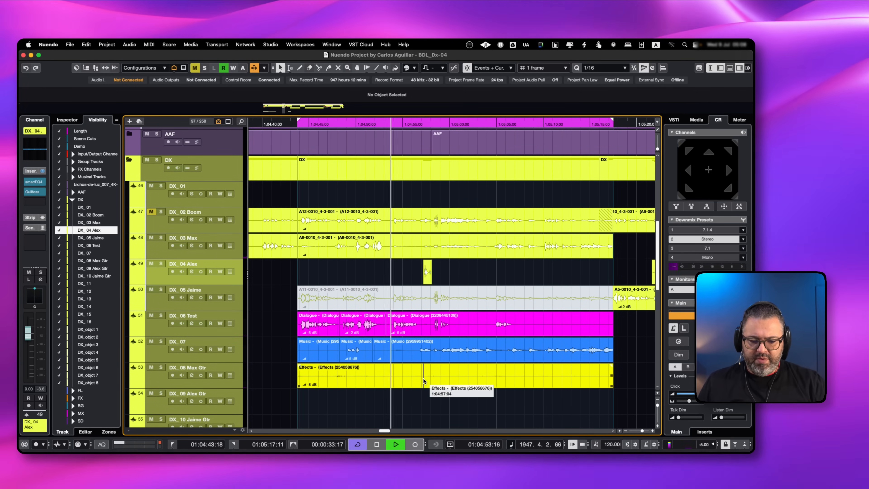
key(space)
Mute the A9-0010 clip on track DX_03 and play back the passage without it
click(380, 252)
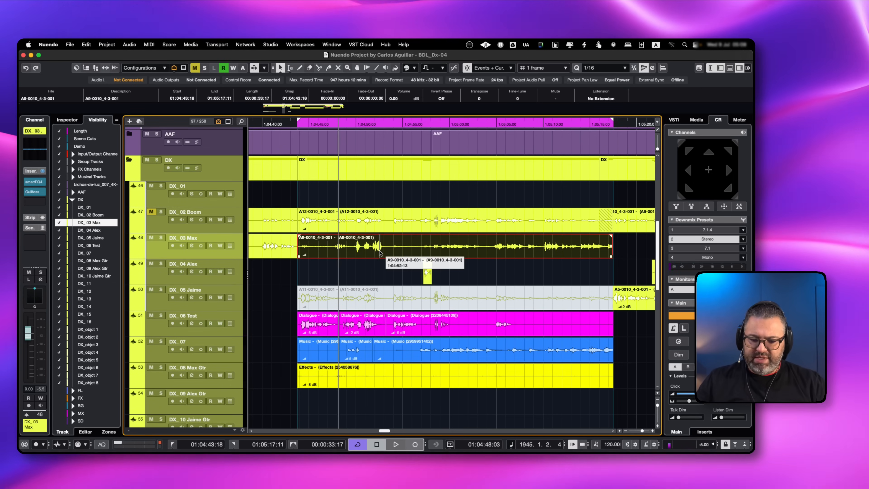
key(shift+m)
key(space)
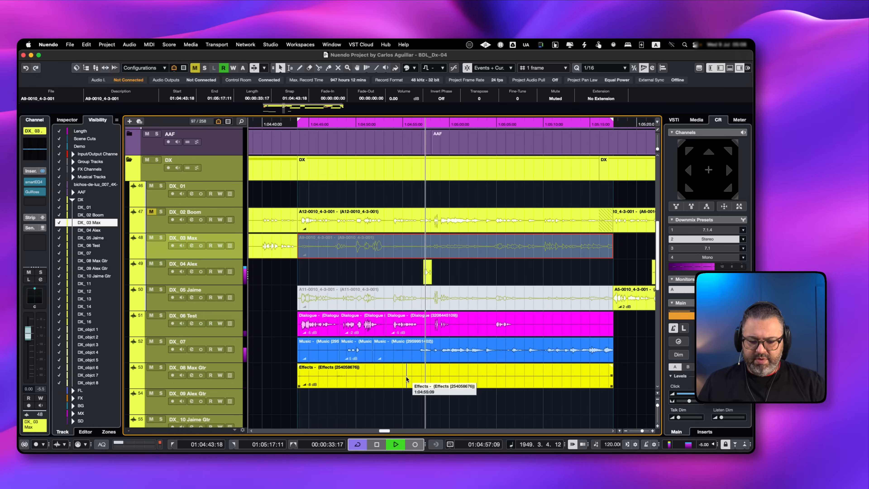
Stop playback and lower the Effects clip's volume to -12 dB
click(406, 376)
key(space)
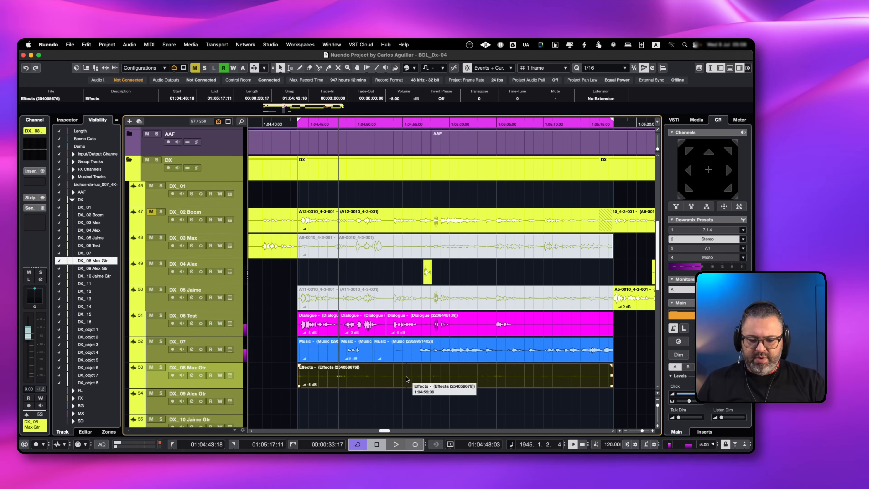
key(alt+Down)
key(alt+Down)
key(alt+Down)
key(alt+Down)
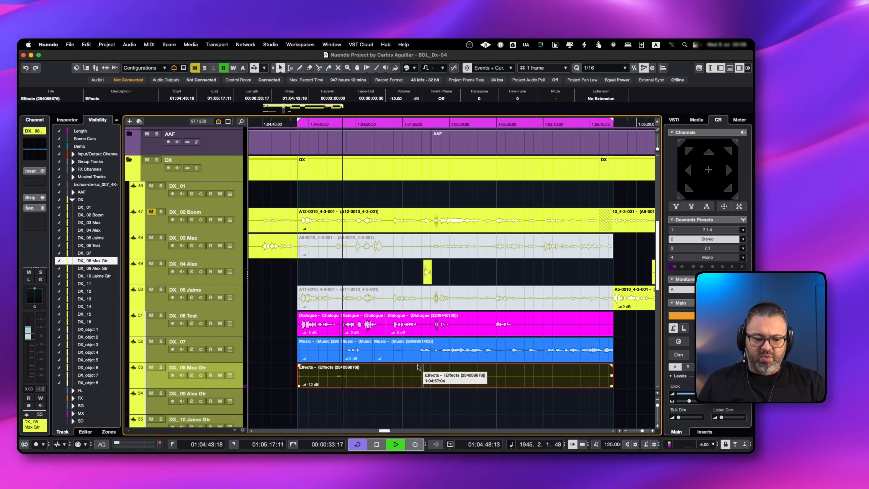
Audition the rebalanced clips, select the long Music section on DX_07 and stop playback
click(421, 391)
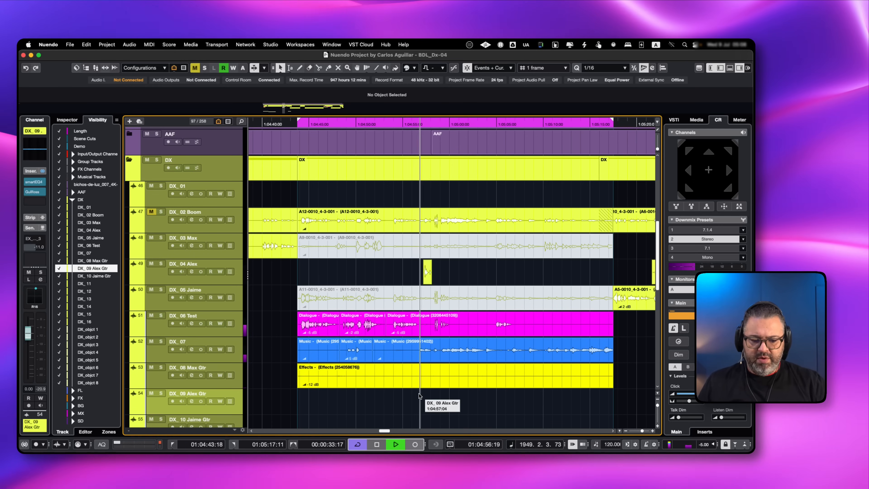
click(453, 354)
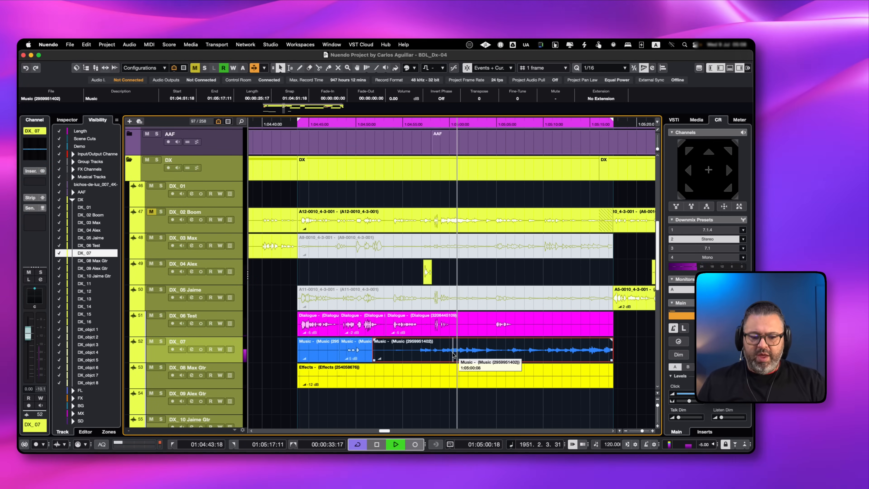
key(space)
scroll(478, 388, down, 5)
scroll(478, 389, right, 3)
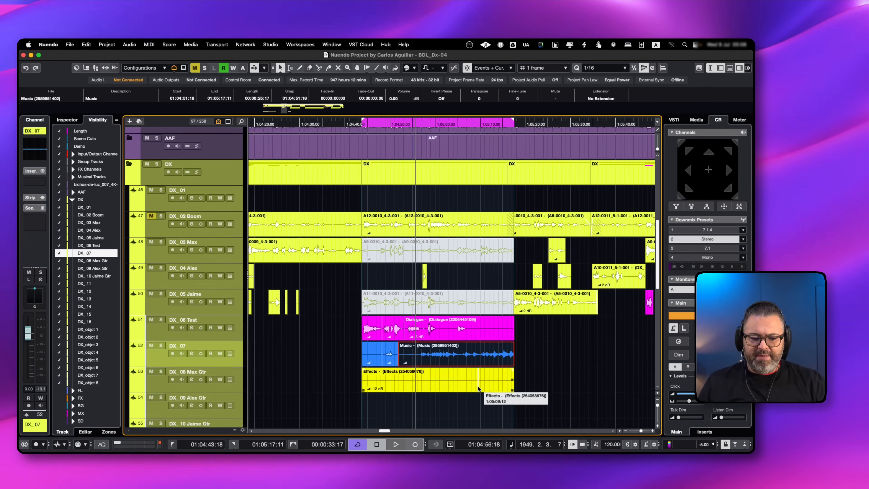
scroll(478, 388, up, 3)
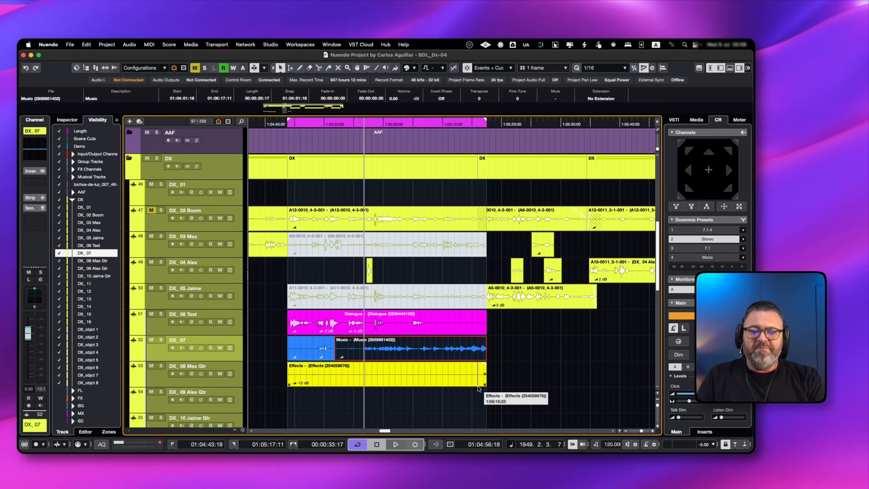
Inspect the muted A9-0010 clip and the long Music section, and view the Audio Alignment Panel before closing it
click(417, 255)
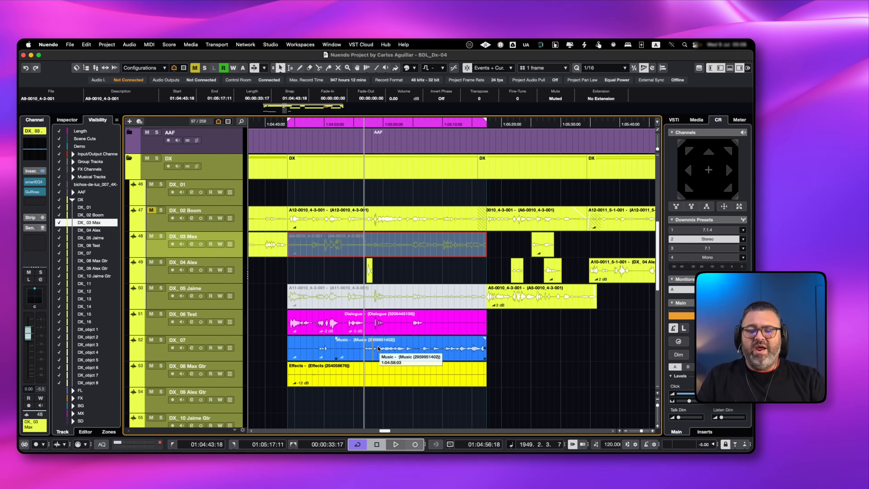
click(386, 347)
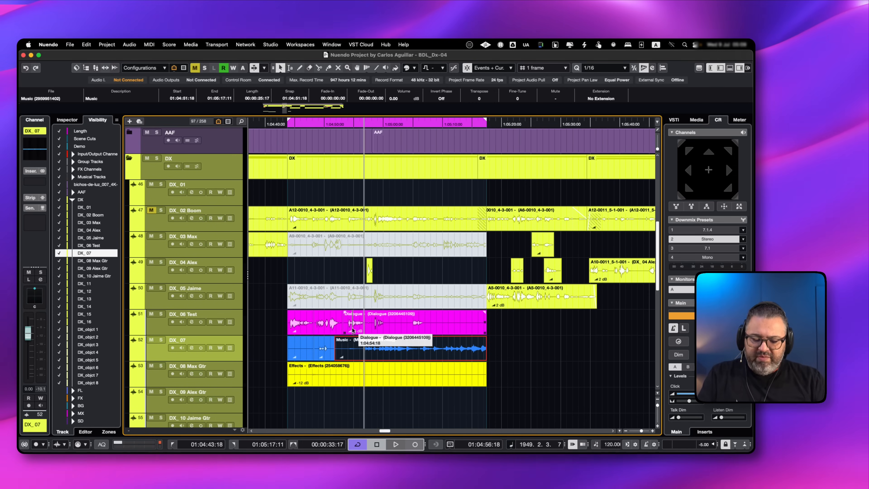
key(super+alt+a)
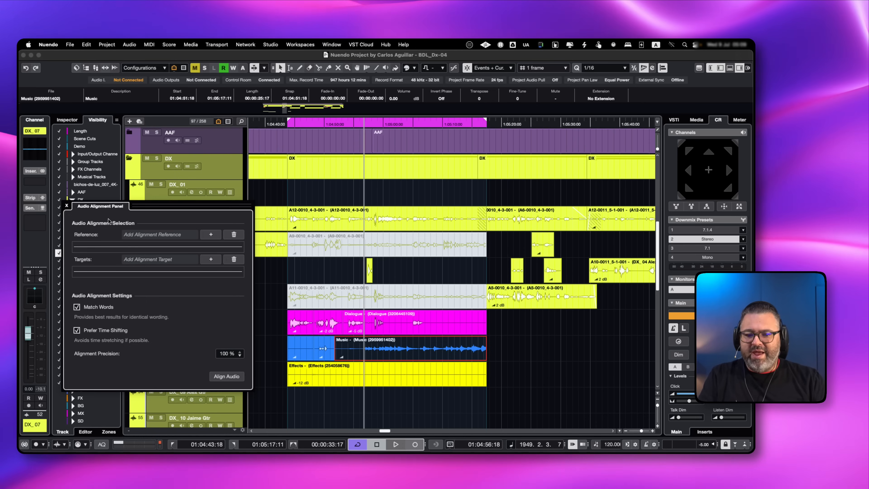
click(67, 206)
click(355, 246)
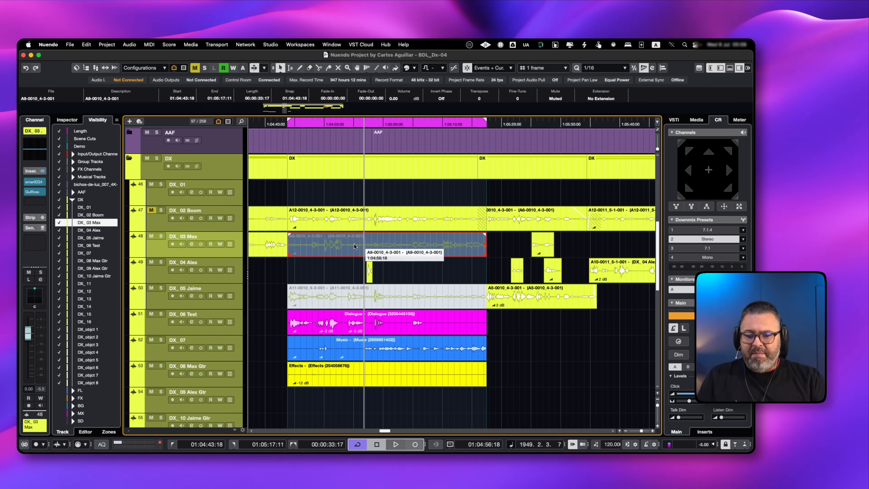
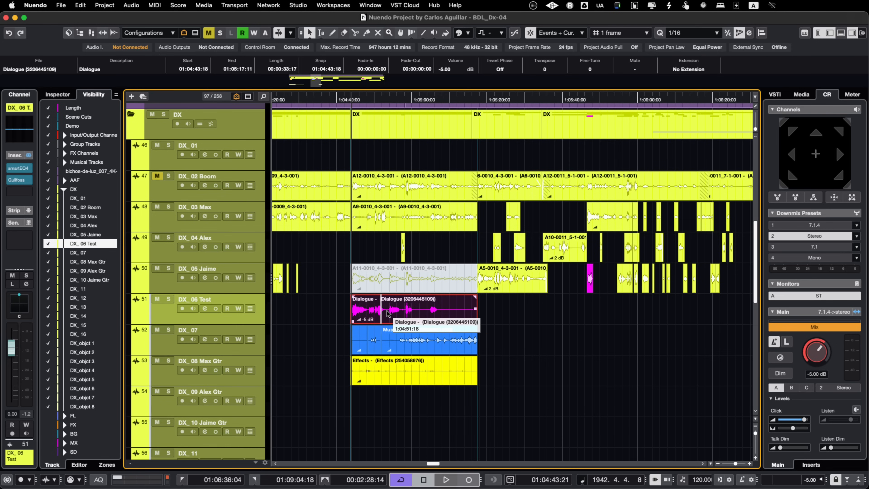
Apply the SpectraLayers extension to the Dialogue clip on track DX_06 Test
double_click(413, 309)
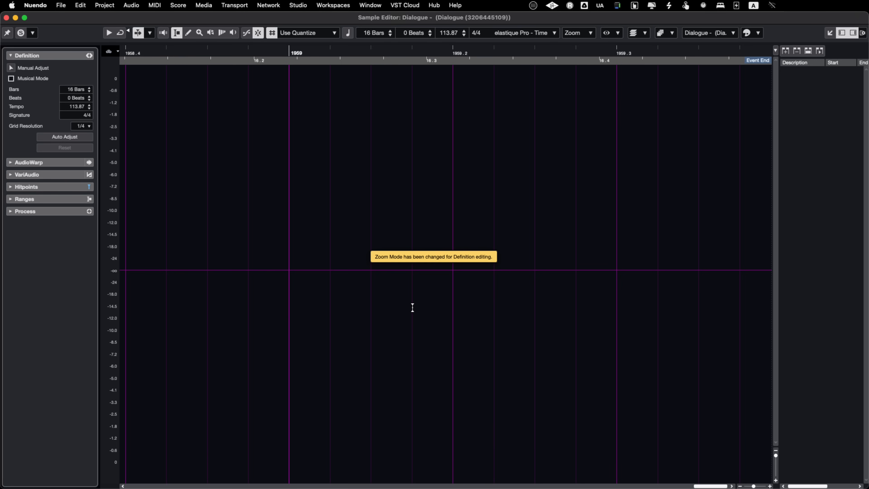
key(super+w)
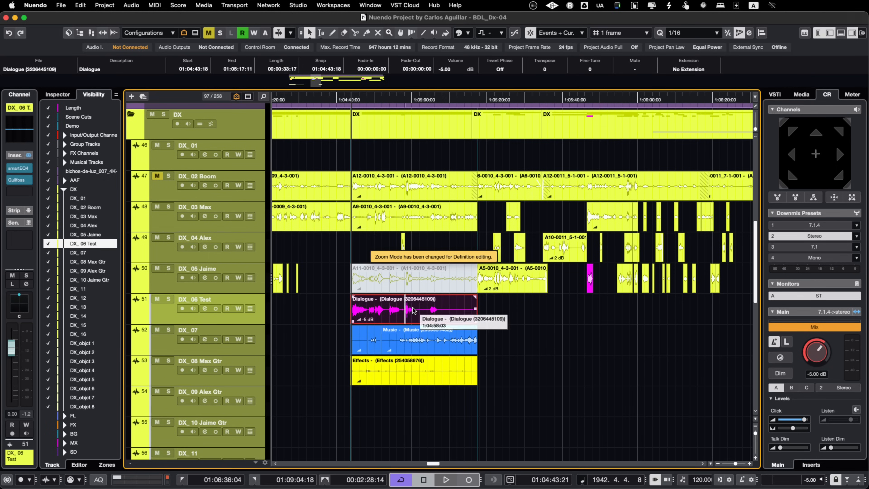
click(686, 70)
click(688, 102)
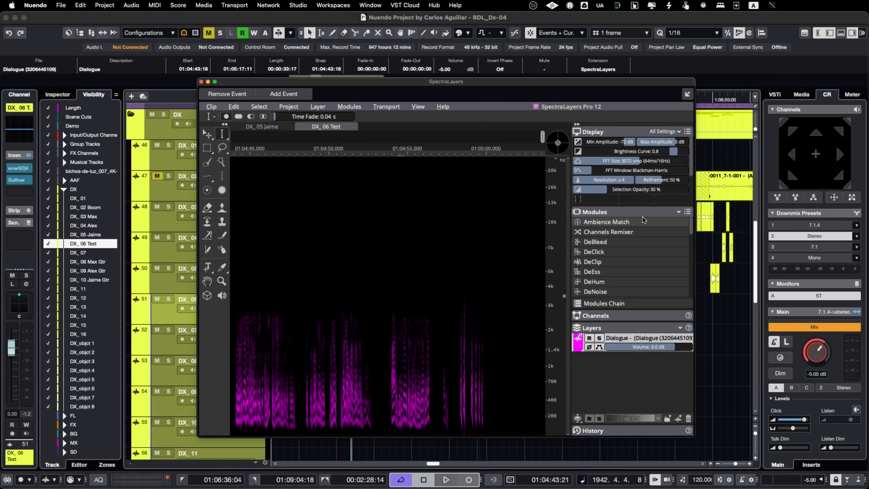
Search the modules for "tra" and apply Unmix Transcription to the Dialogue layer with Español (Spanish) language and High quality
click(667, 211)
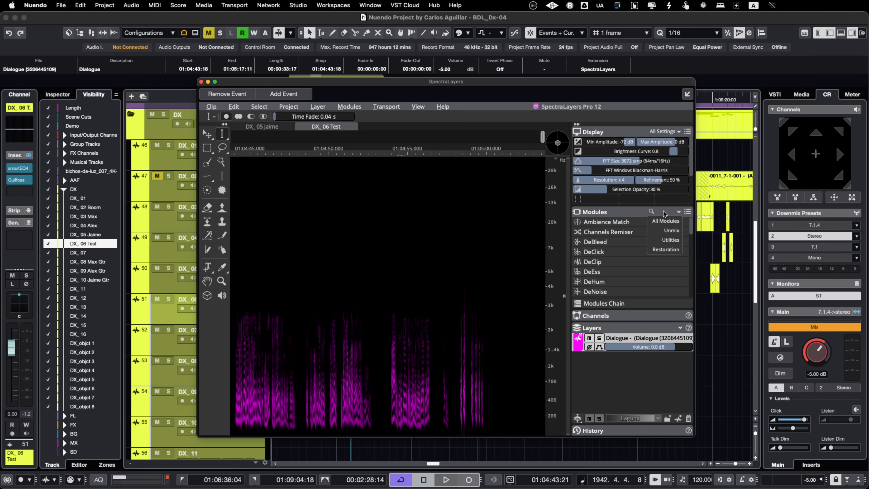
text(tra)
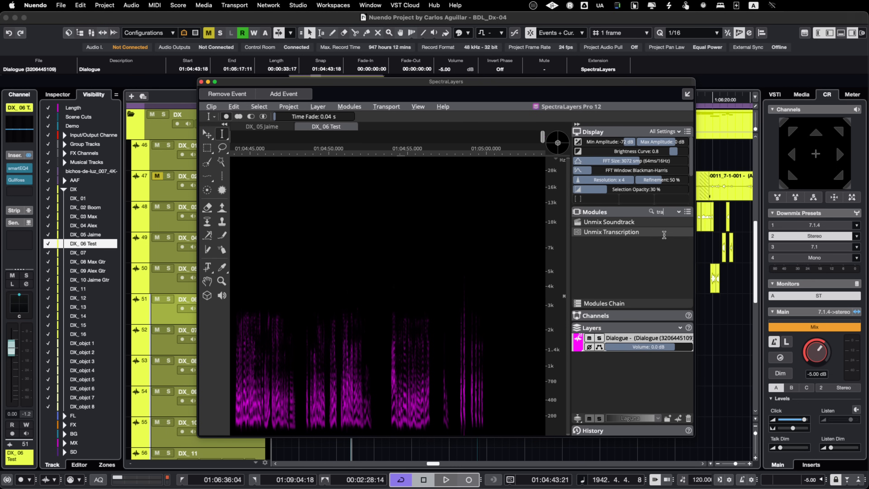
click(635, 233)
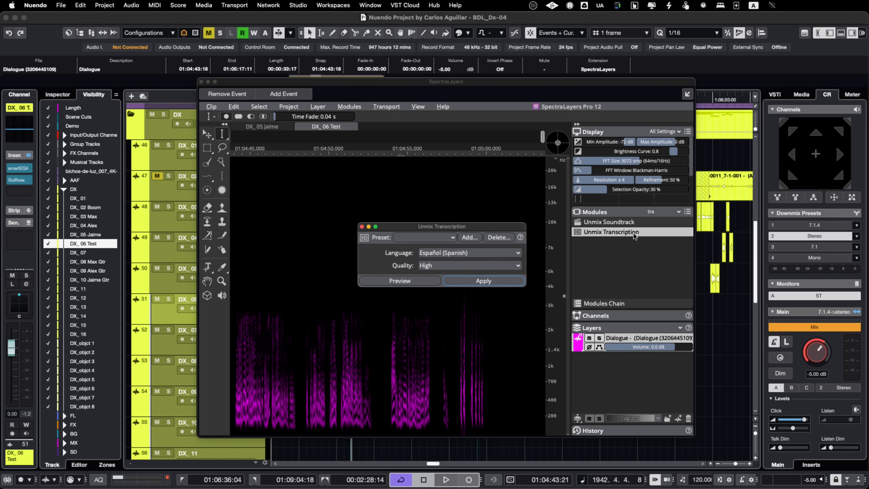
click(447, 253)
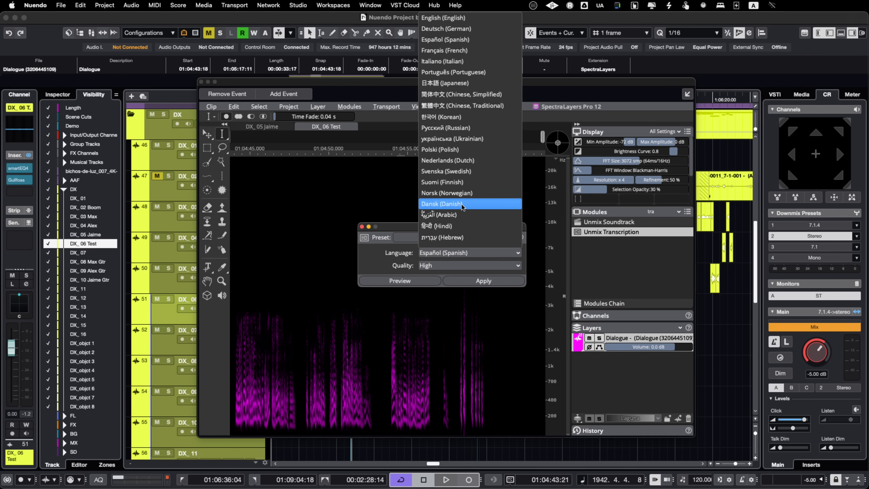
scroll(462, 205, up, 1)
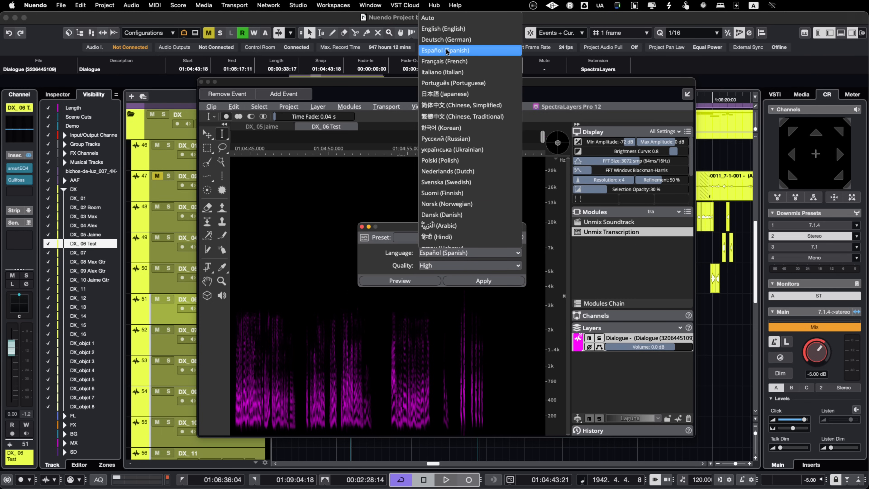
click(471, 52)
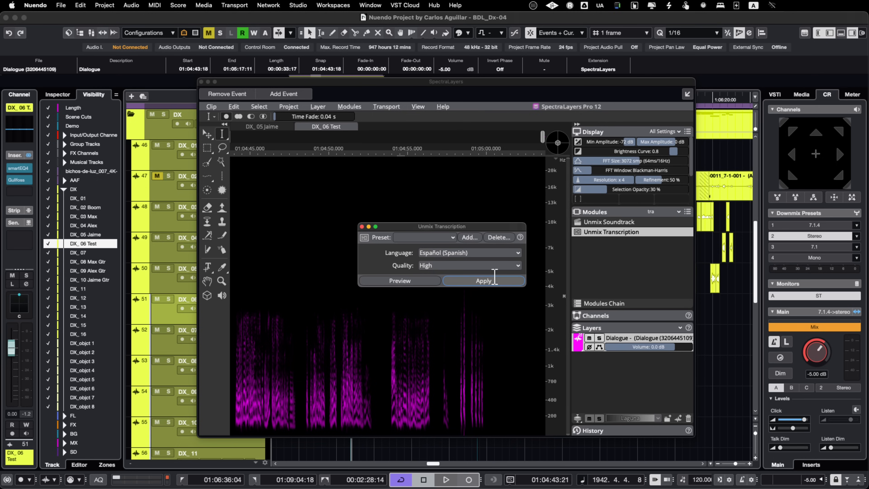
click(487, 284)
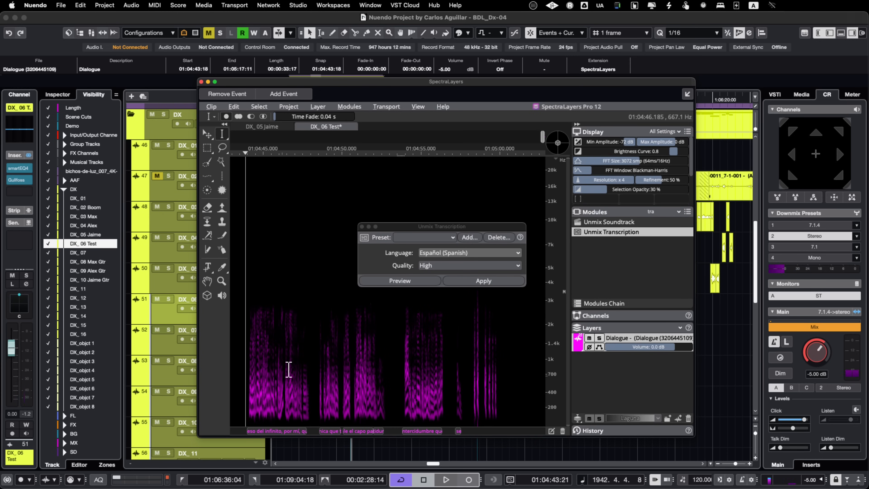
Play back the start of the Dialogue layer against its transcription text and close the Unmix Transcription dialog
scroll(282, 376, up, 6)
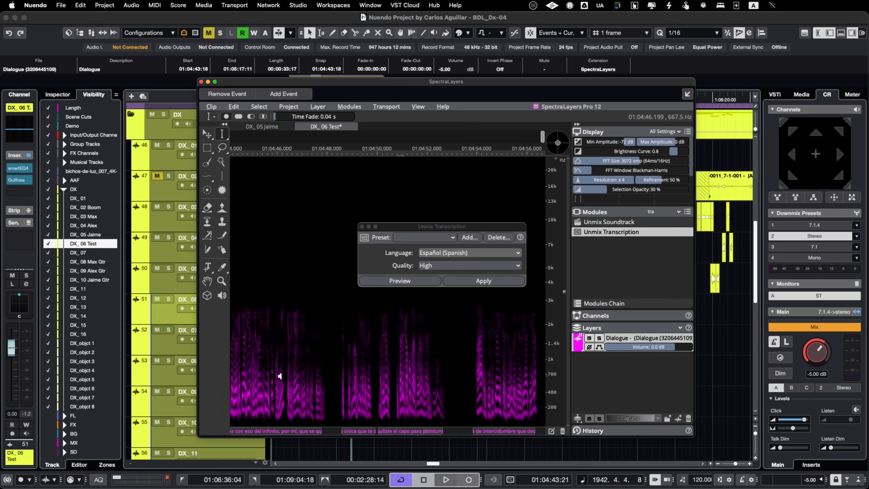
scroll(286, 371, up, 4)
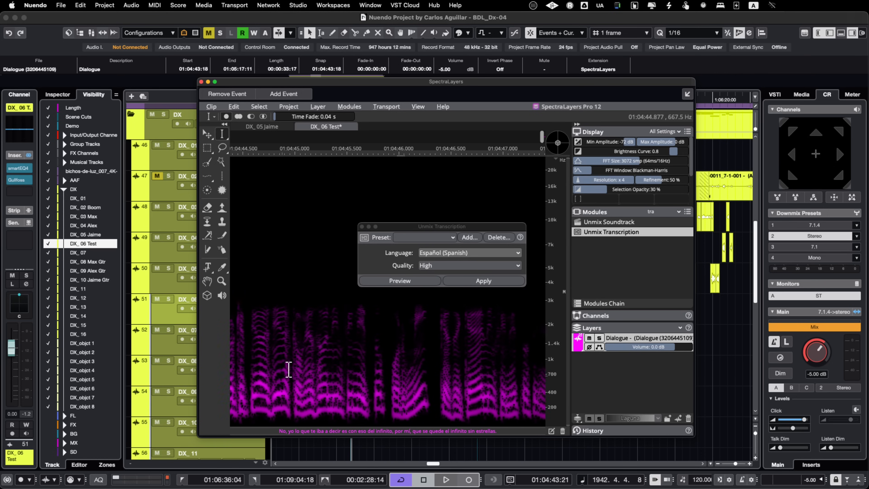
scroll(288, 370, left, 3)
key(space)
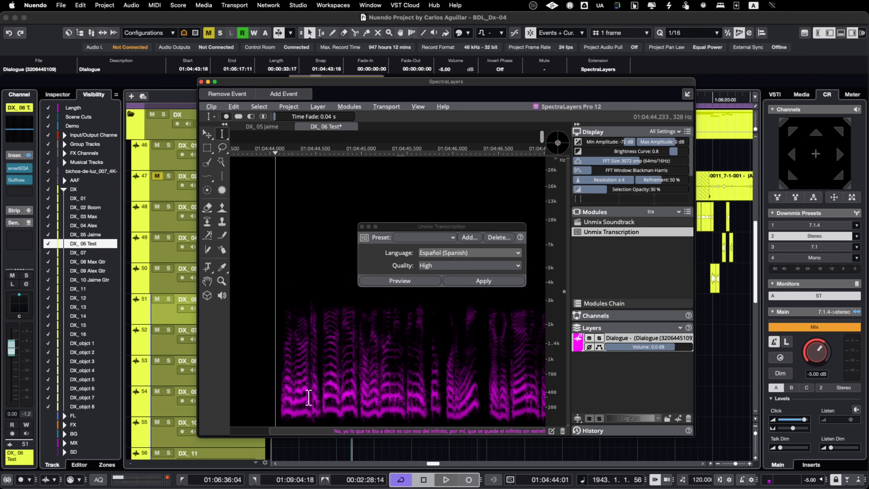
key(space)
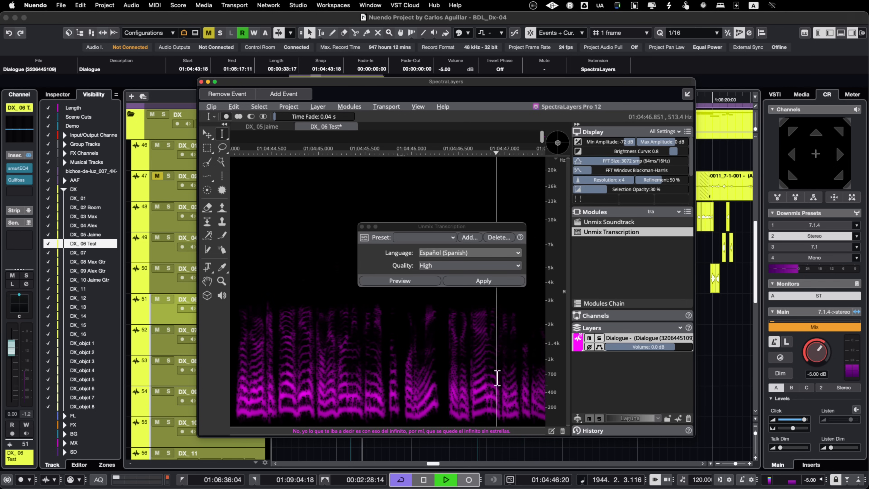
key(space)
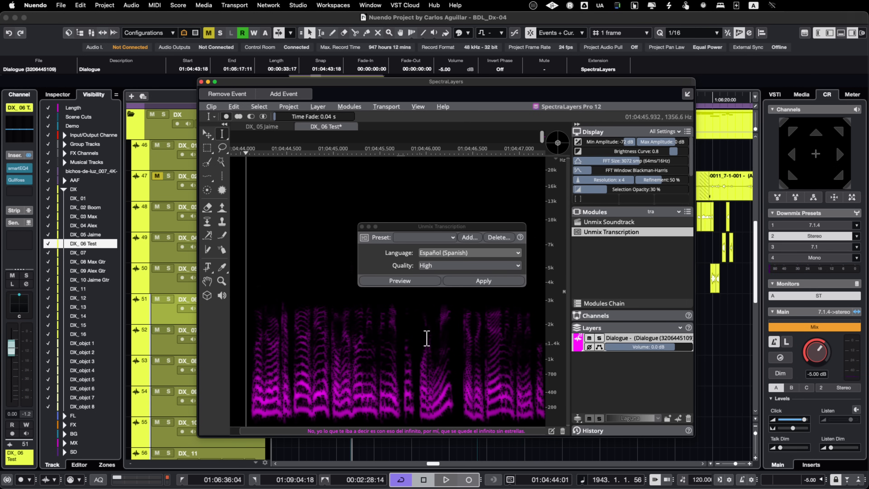
click(362, 226)
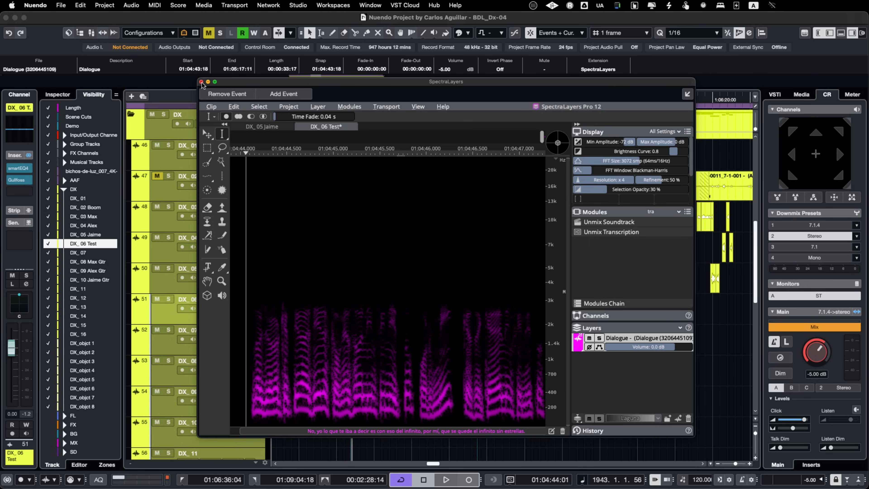
Reopen Unmix Transcription and review the languages it offers
key(t)
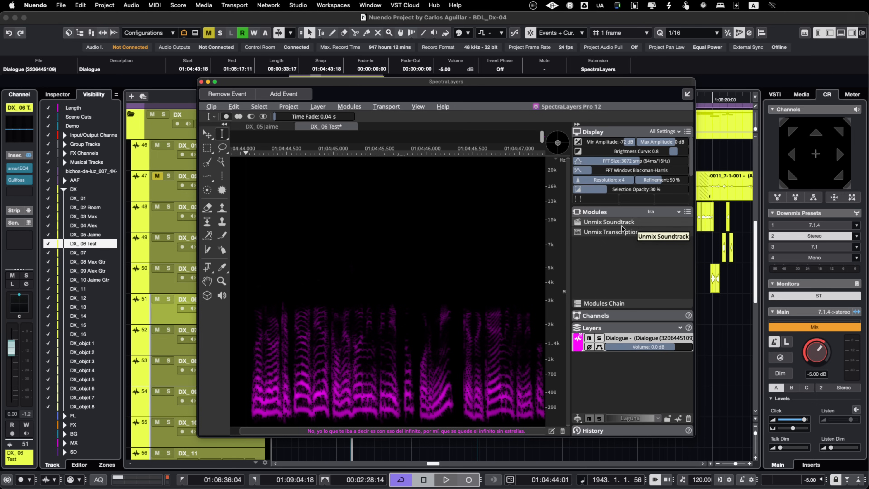
click(628, 233)
click(627, 233)
click(627, 234)
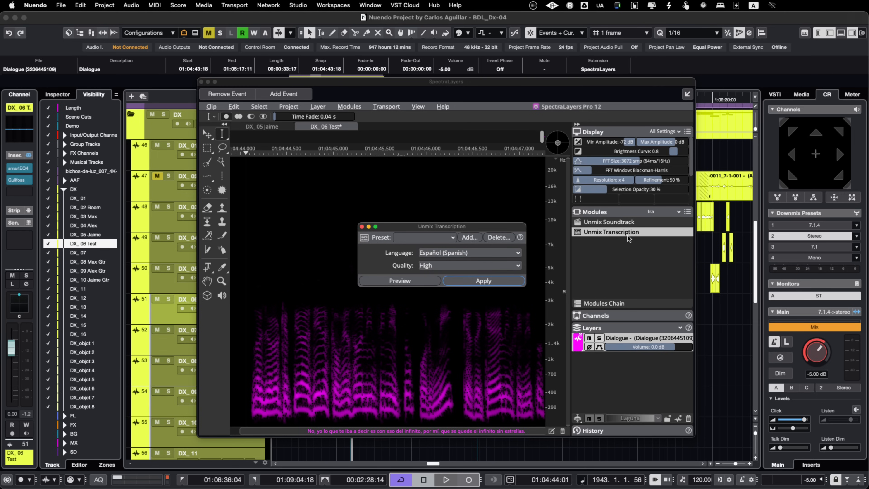
click(451, 252)
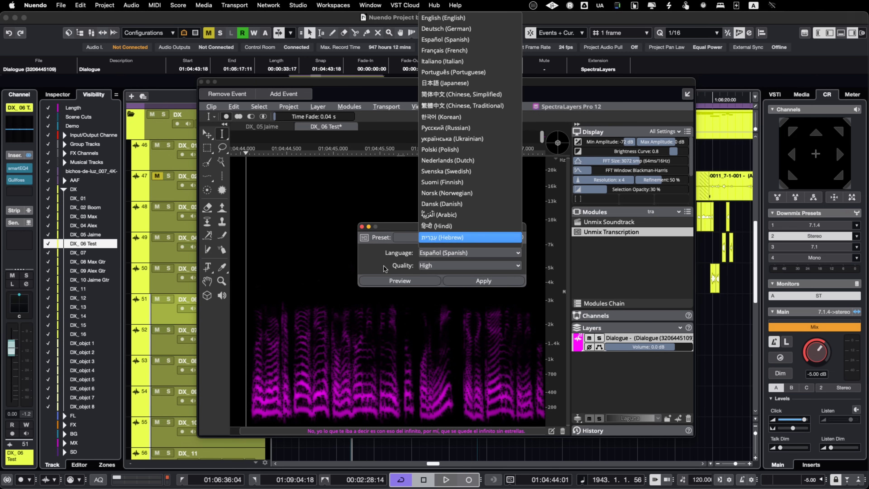
key(Escape)
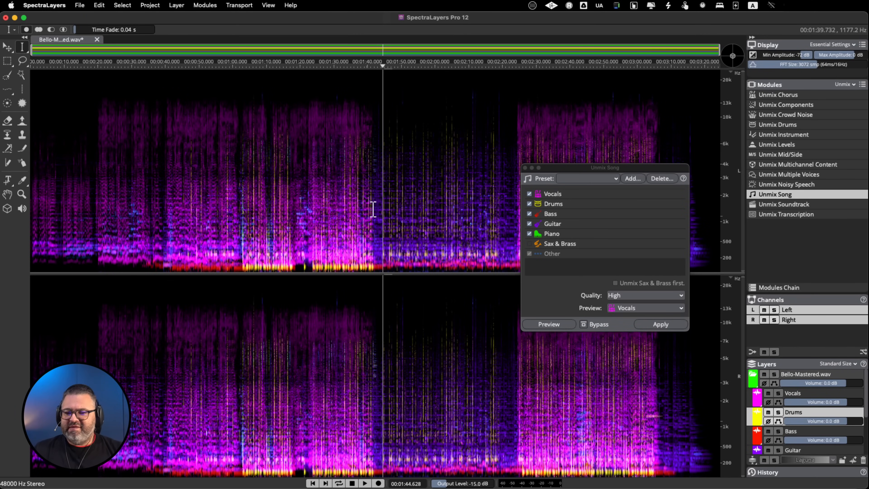
In standalone SpectraLayers Pro 12, audition the full song mix from about 1:02 and move the Unmix Song dialog off the layers area
click(248, 214)
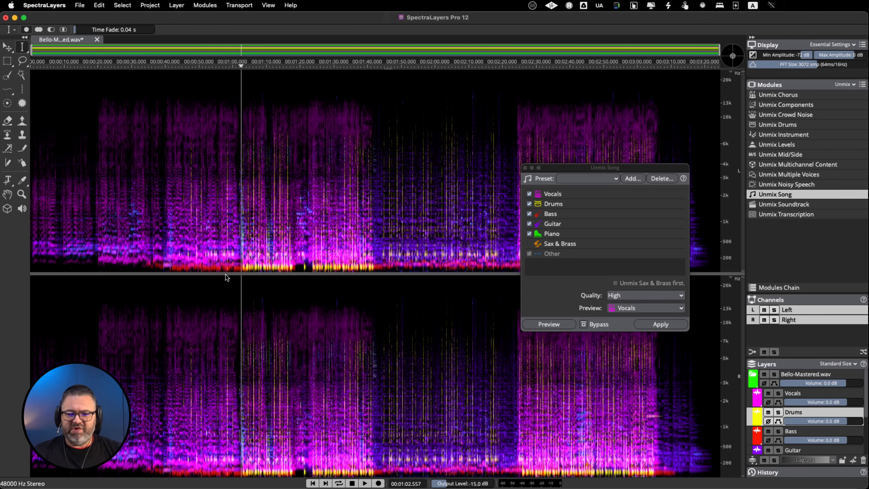
key(space)
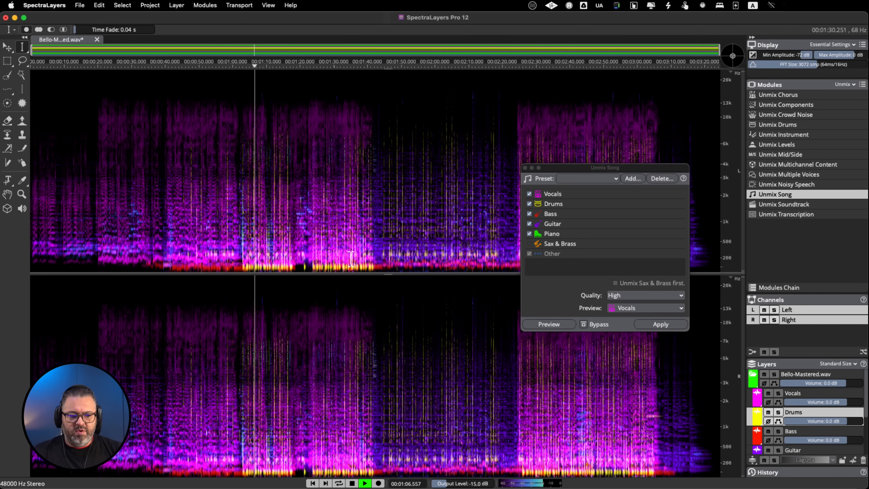
key(space)
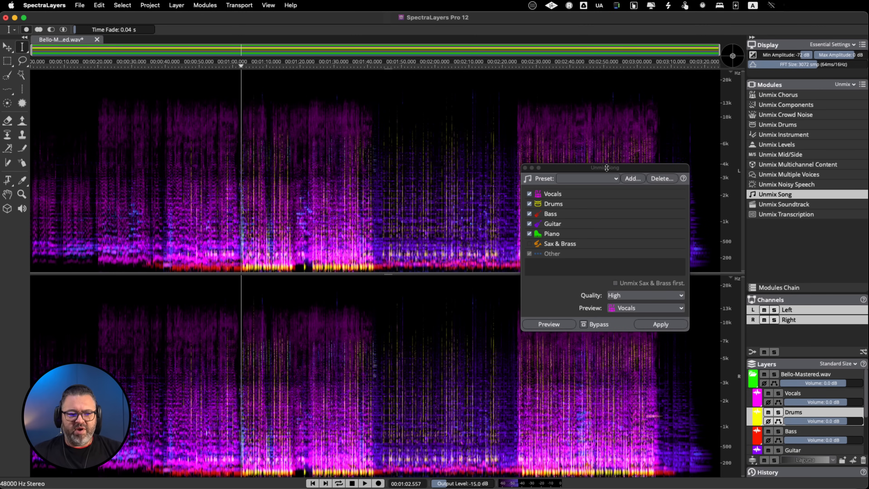
drag(606, 168, 511, 179)
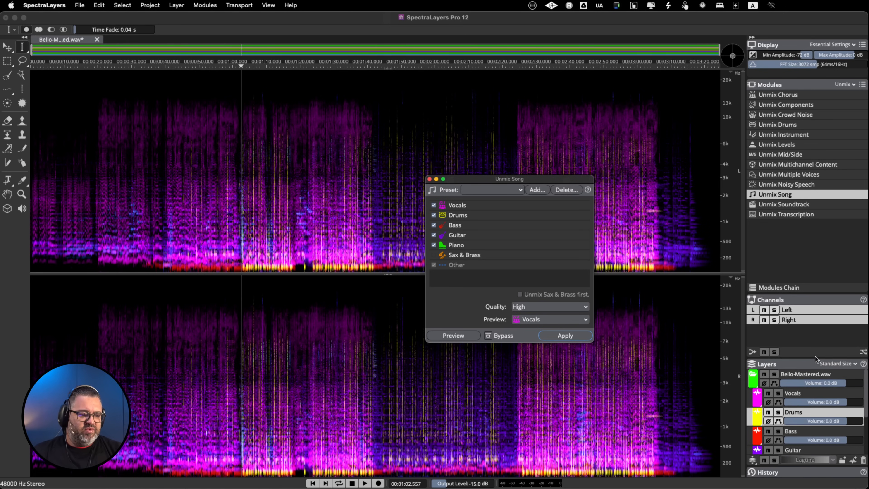
Play the song and audition the Vocals layer in solo before returning to the full mix
key(space)
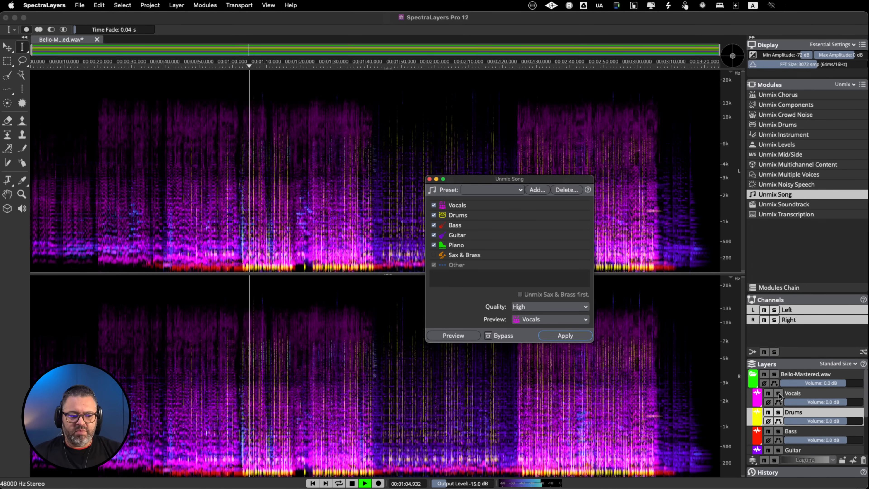
click(778, 393)
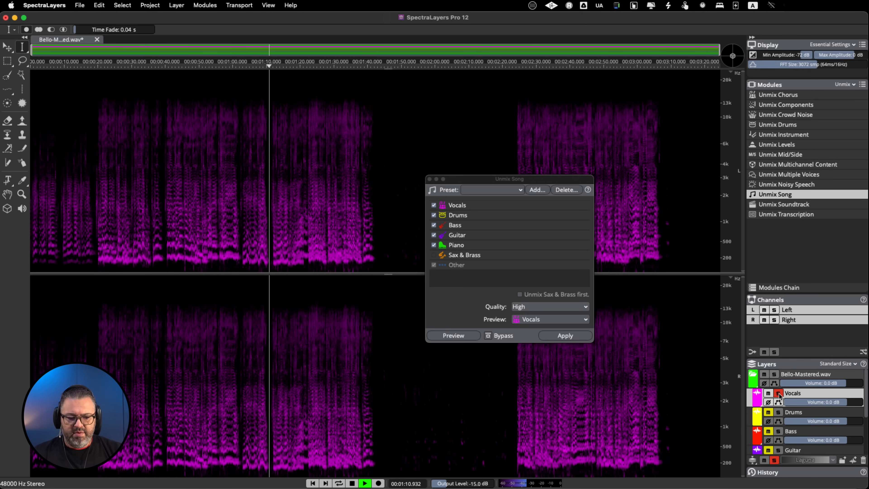
click(778, 394)
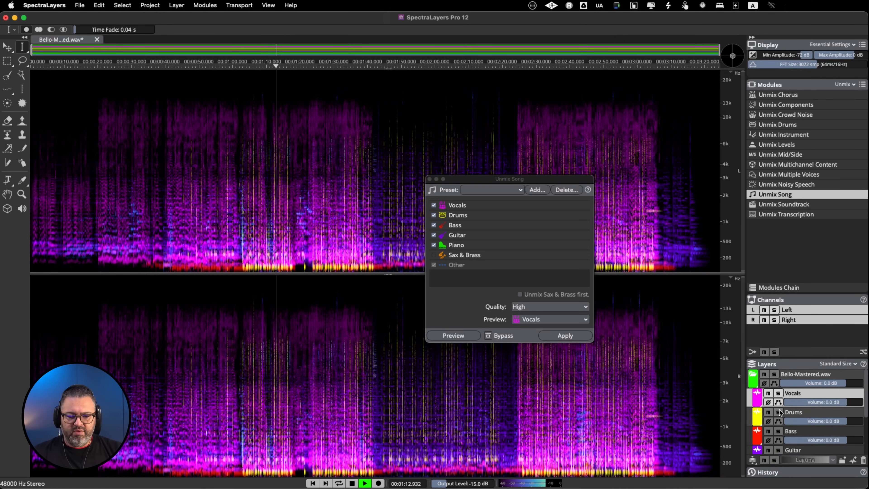
Audition the Drums layer and the Bass layer in solo, one after the other
click(779, 413)
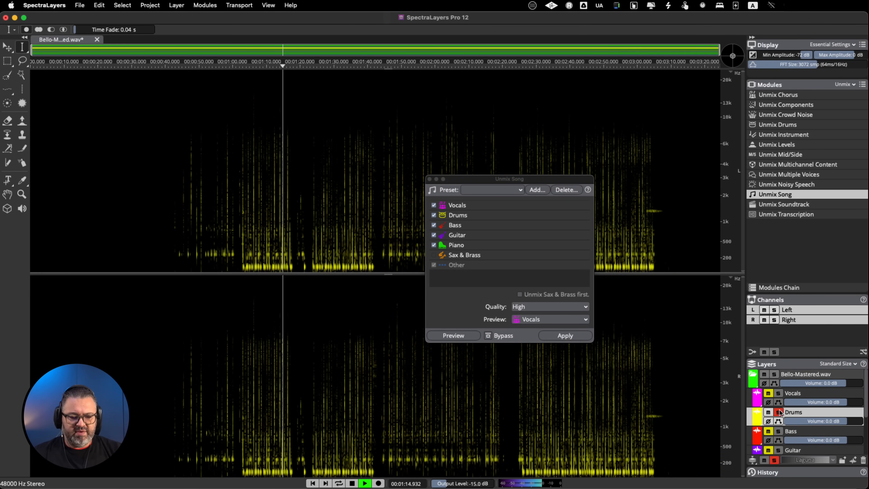
key(space)
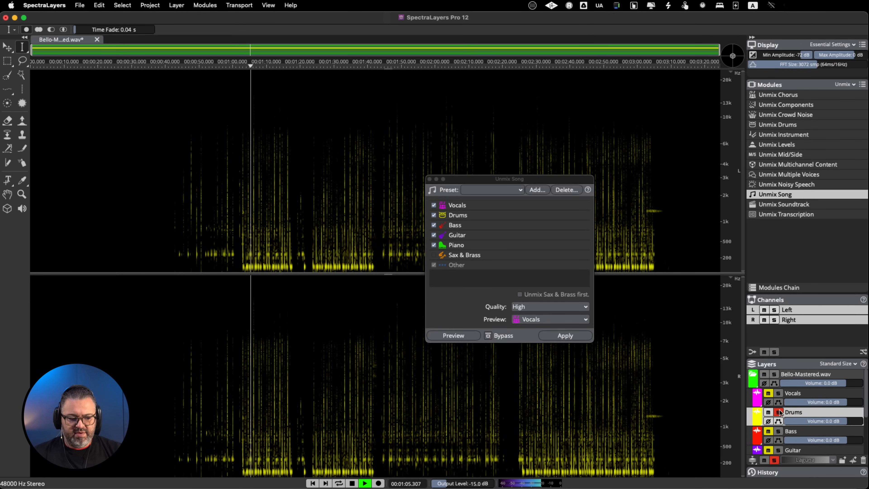
click(780, 413)
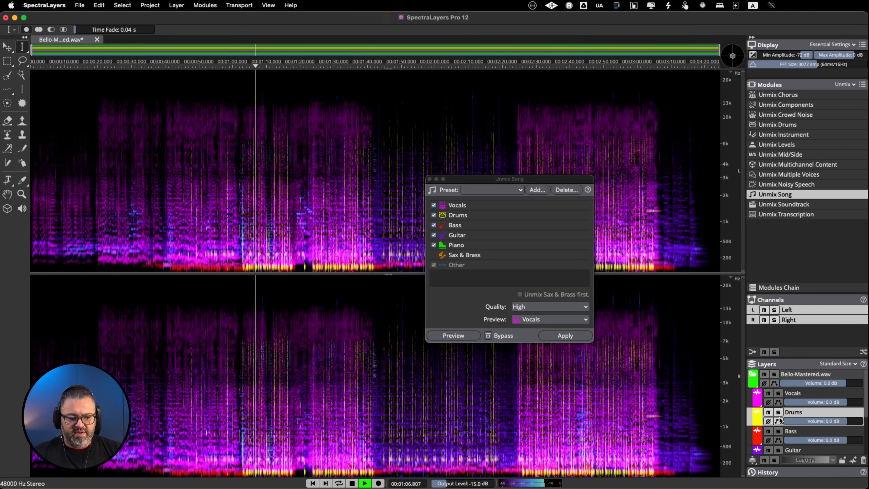
click(780, 431)
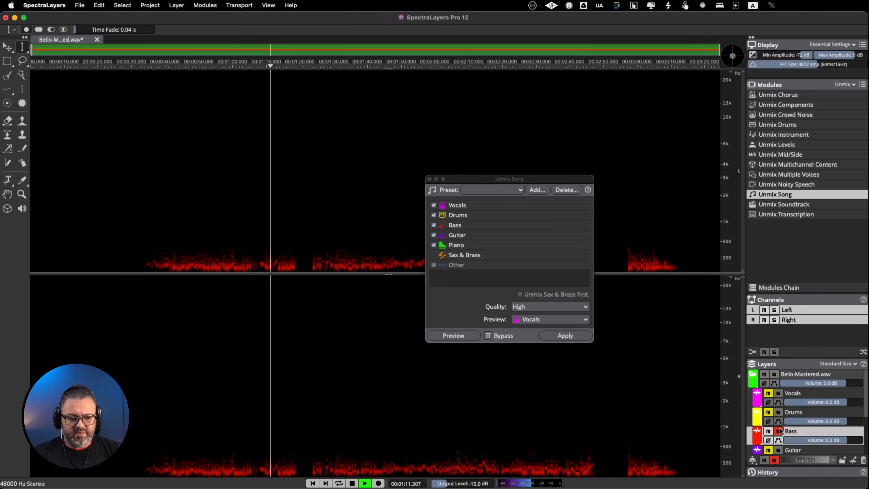
click(779, 431)
Audition the Guitar layer in solo, then solo the Other layer instead and stop playback
click(780, 449)
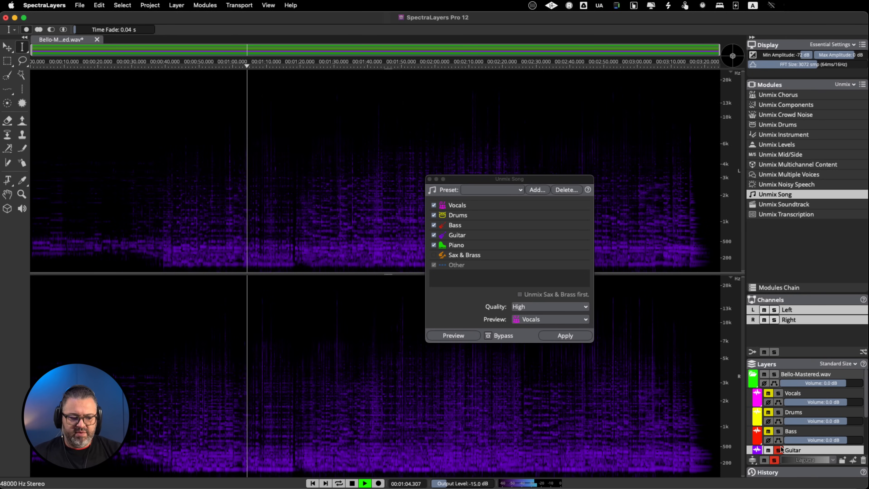
scroll(860, 419, down, 3)
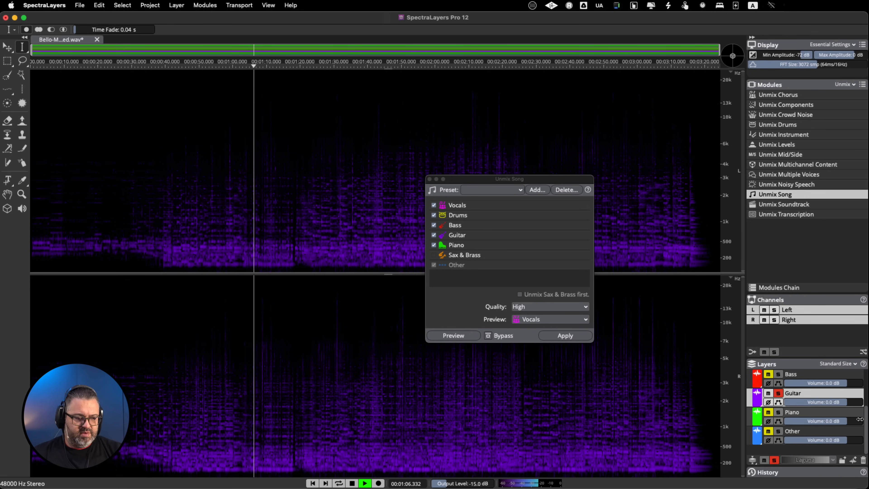
click(780, 395)
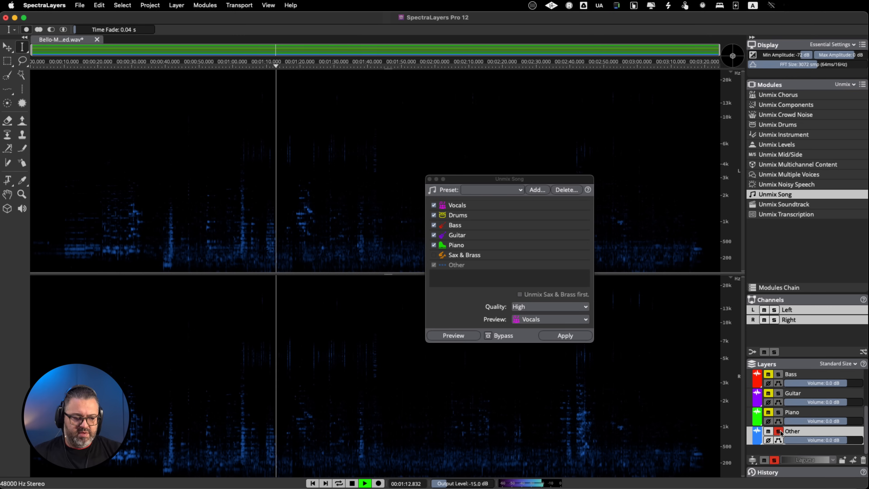
click(779, 431)
key(space)
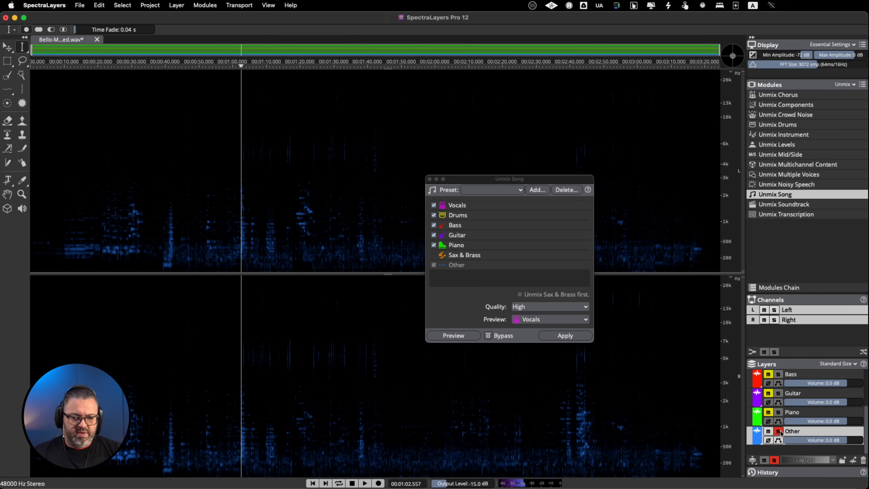
Audition the soloed Other layer from about 1:02 and again from about 2:42, then take it out of solo
key(space)
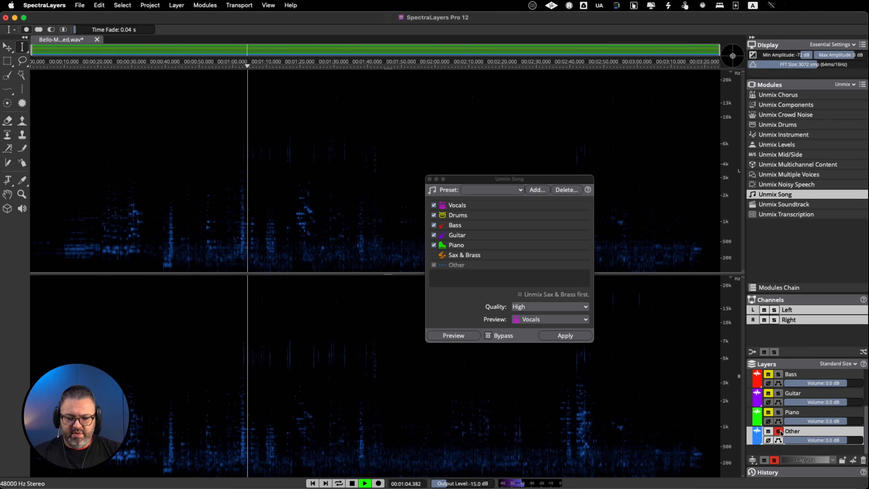
key(space)
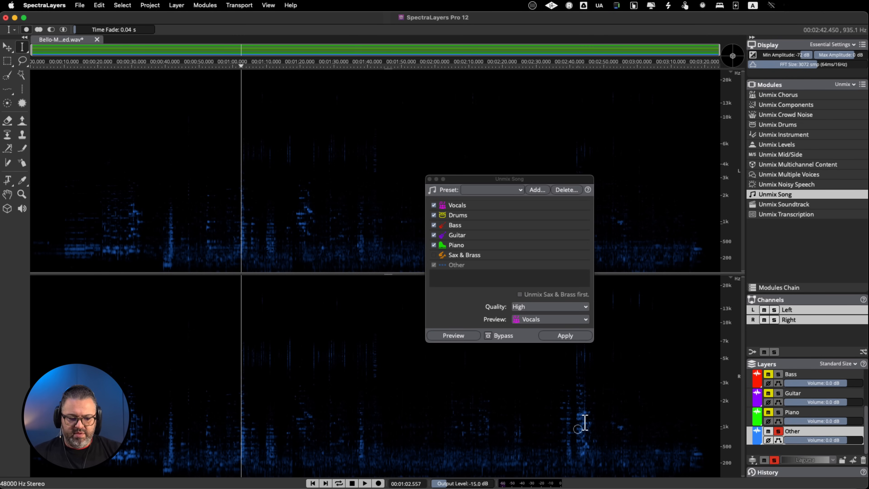
click(578, 428)
key(space)
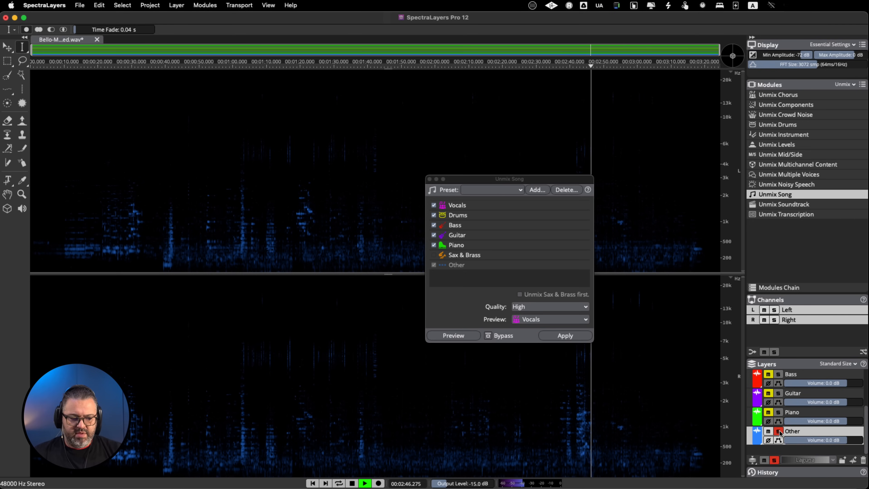
key(space)
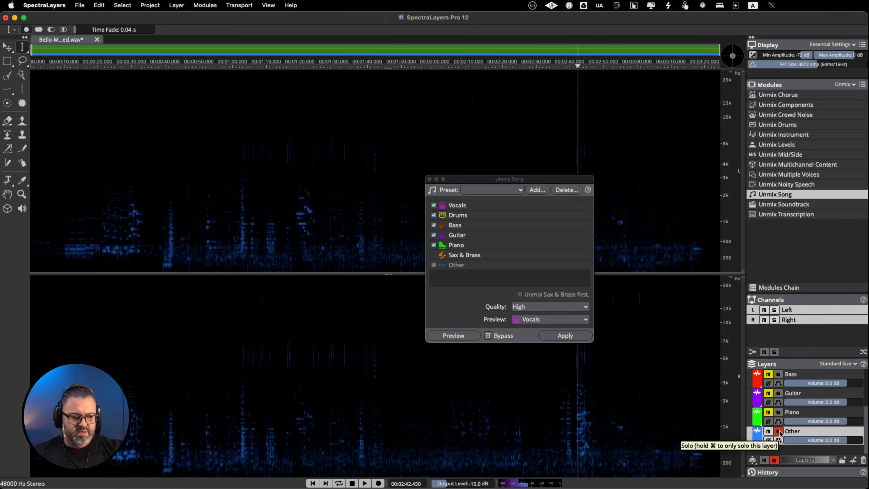
click(779, 431)
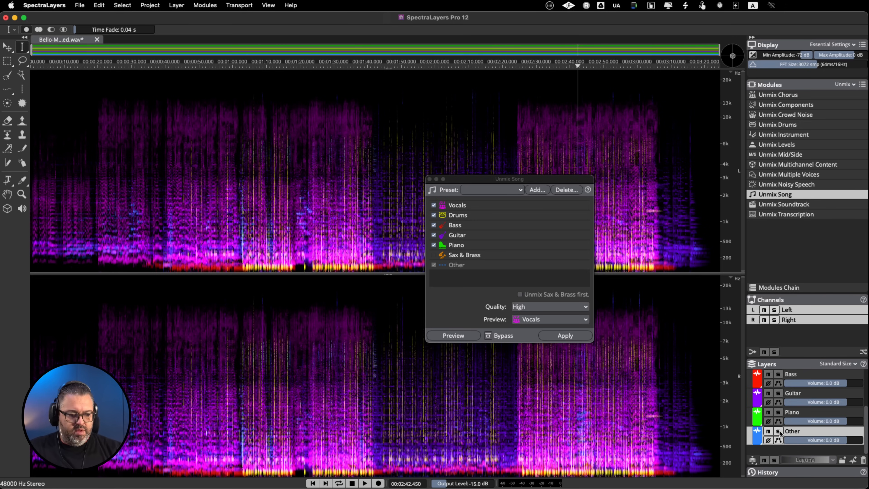
Play the full mix from about 1:22 and compare it with the Guitar layer in solo, then stop playback
click(316, 377)
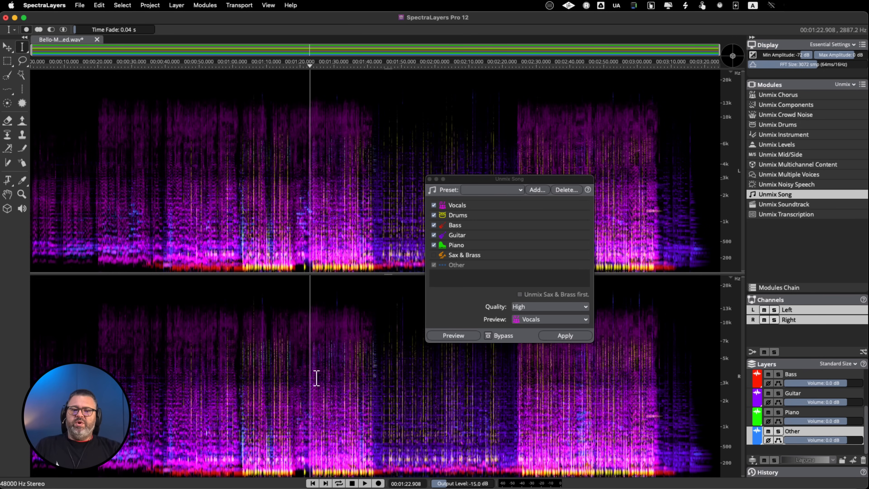
key(space)
key(space)
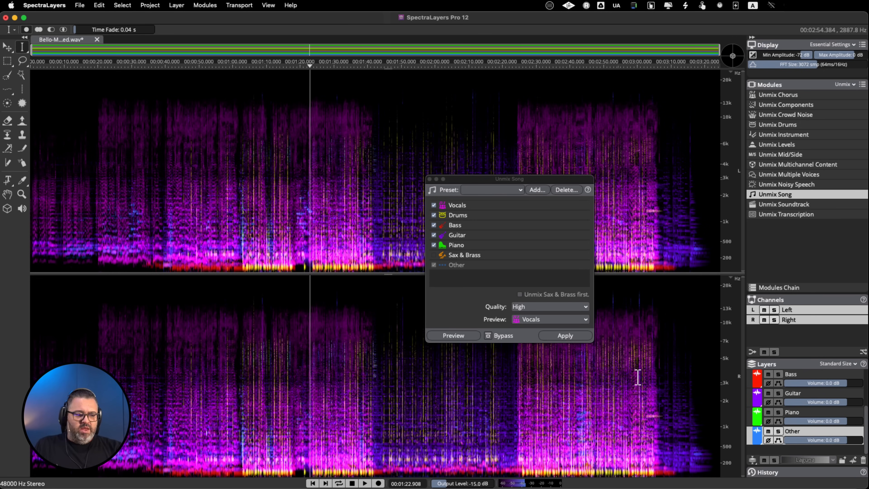
key(space)
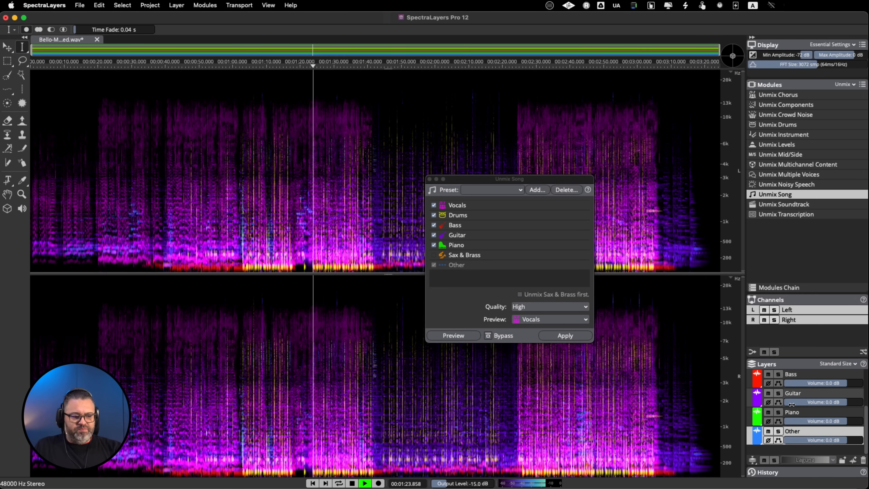
click(779, 394)
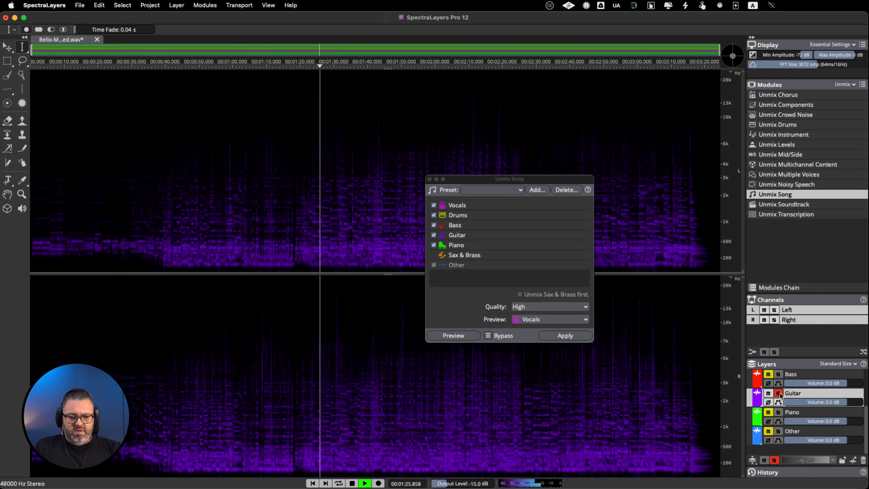
click(780, 394)
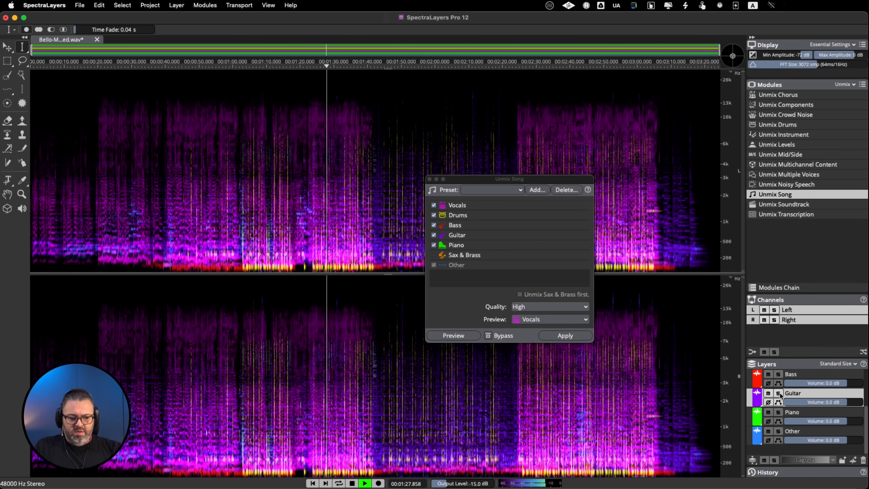
click(779, 394)
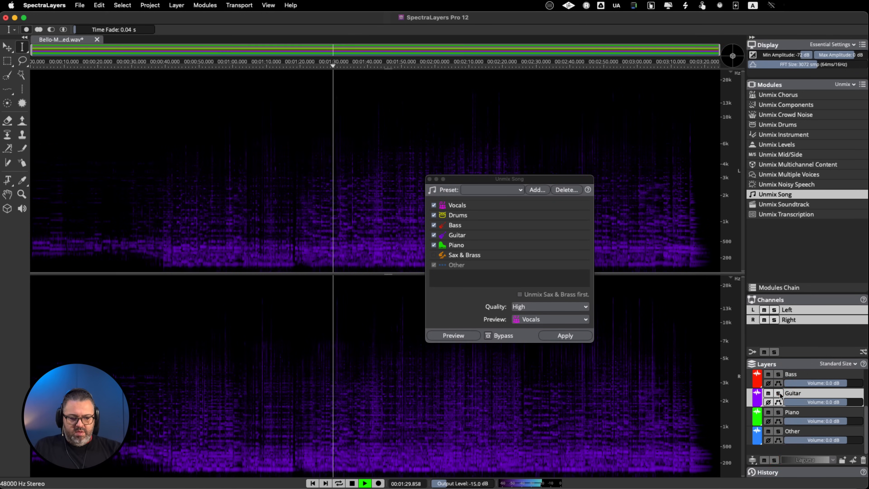
click(779, 394)
key(space)
Audition the Vocals layer in solo from about 1:22, return to the full mix and stop playback
scroll(801, 387, up, 3)
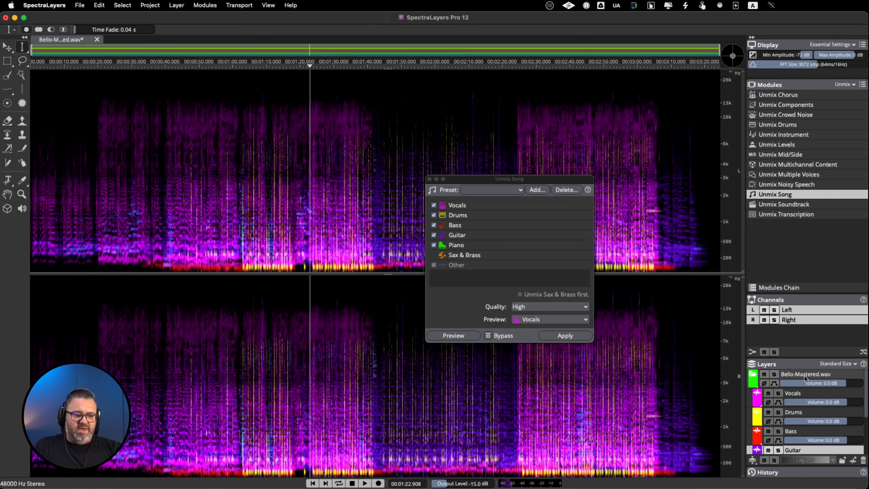
click(779, 394)
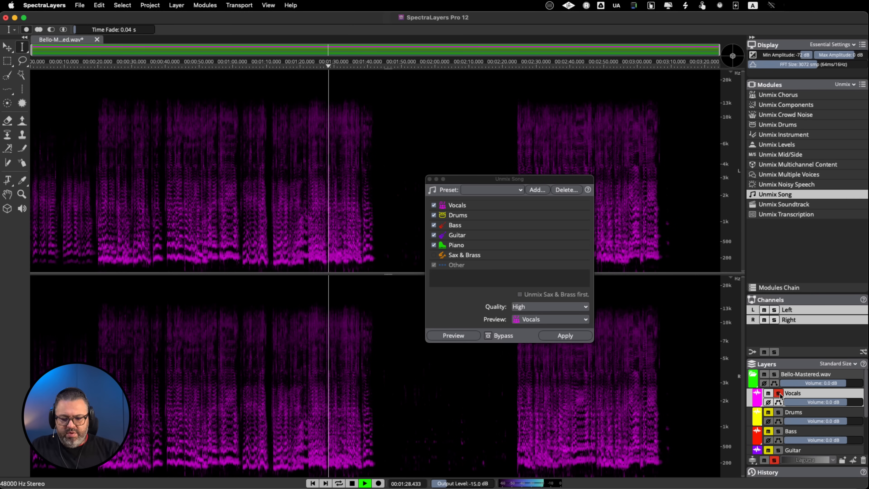
click(780, 394)
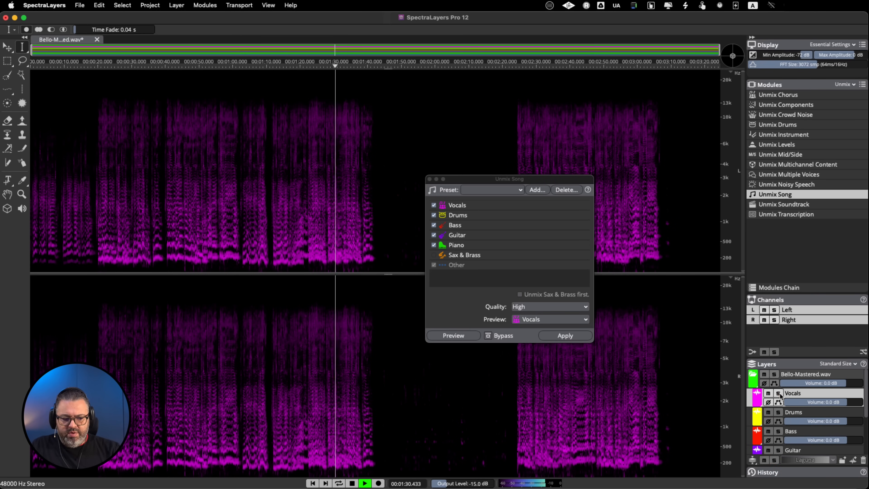
key(space)
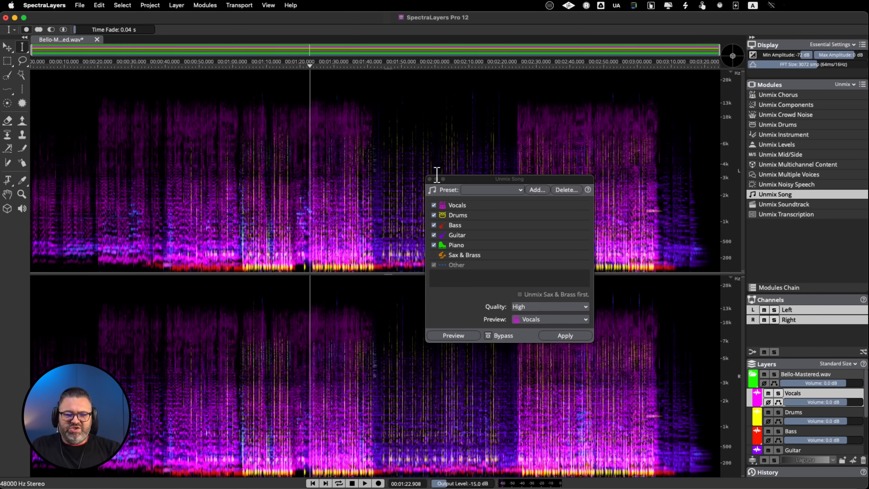
click(468, 182)
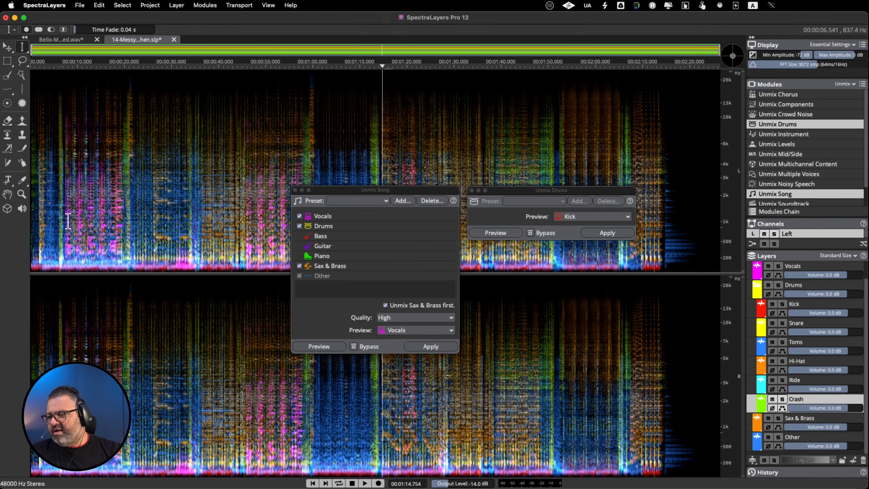
In the second song project, play the full mix from about 0:06 and shift the Unmix Song dialog slightly
key(space)
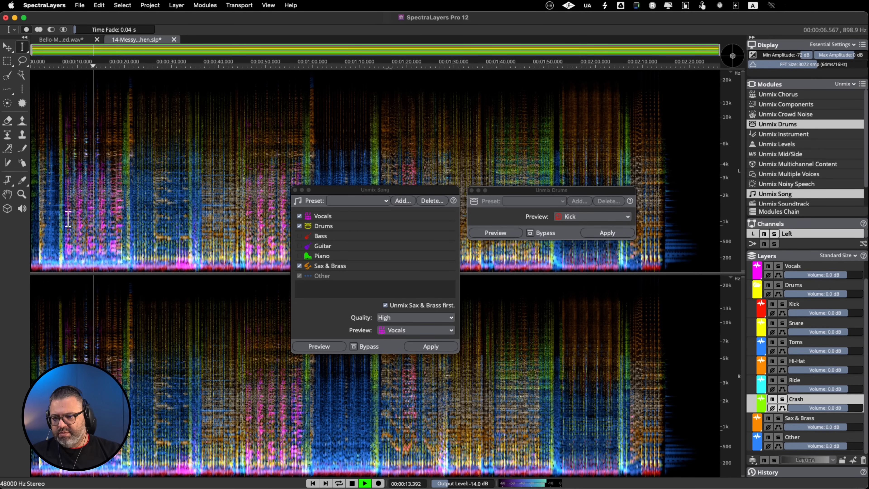
key(space)
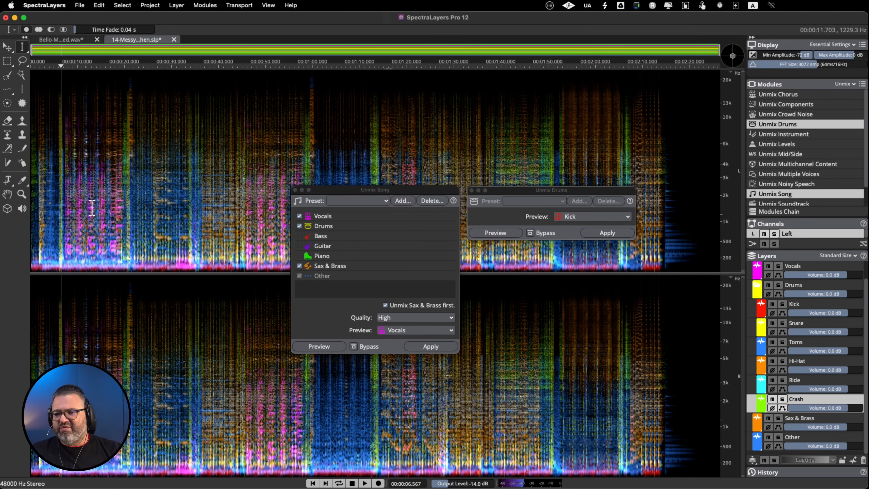
mouse_move(343, 193)
mouse_down()
mouse_move(310, 197)
mouse_move(337, 192)
mouse_up()
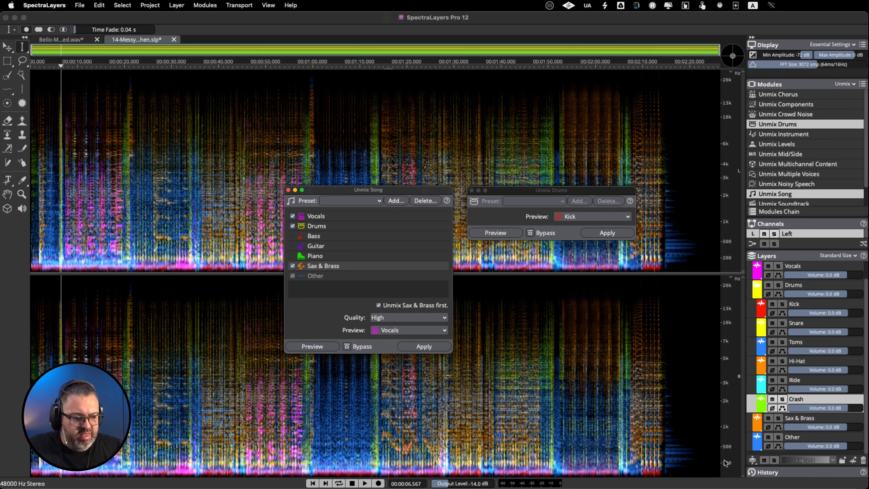
Play from about 1:14 and compare the Sax & Brass layer in solo with the full mix, then stop playback
click(380, 396)
key(space)
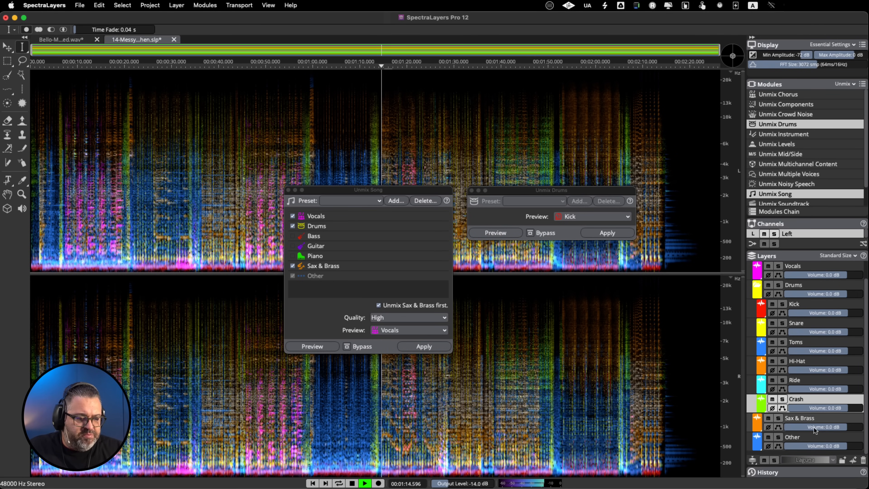
click(779, 418)
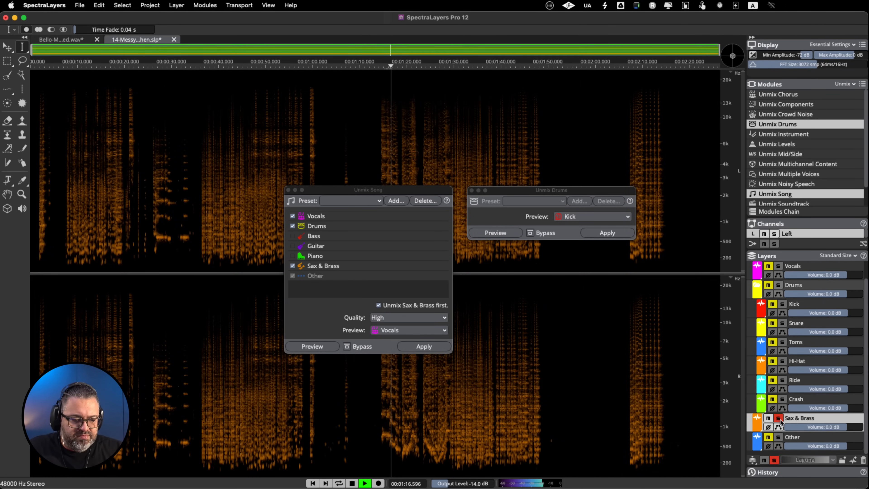
click(780, 418)
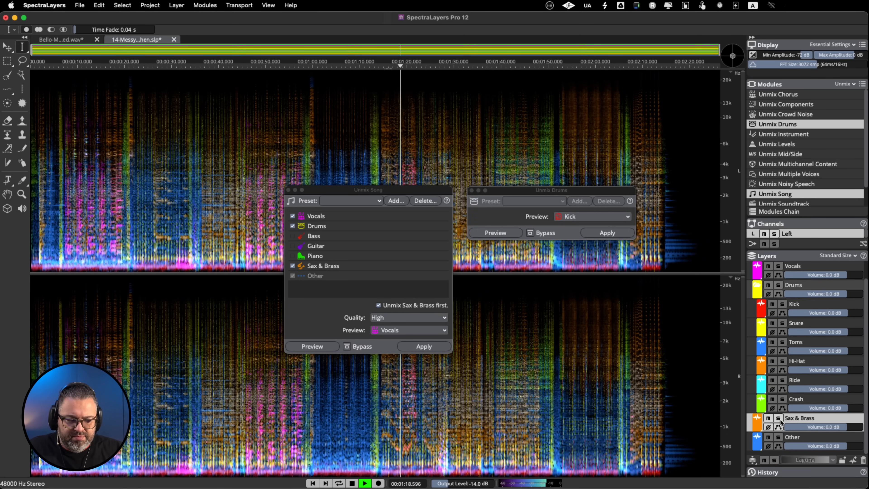
click(779, 418)
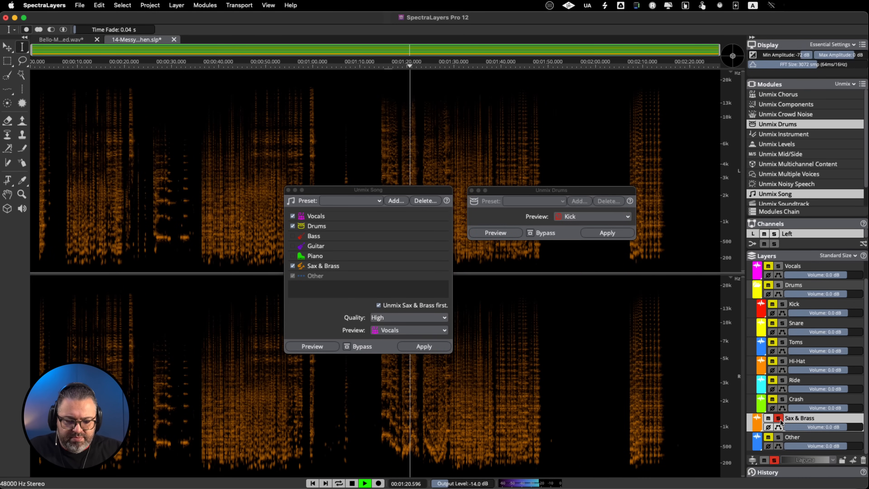
click(779, 418)
key(space)
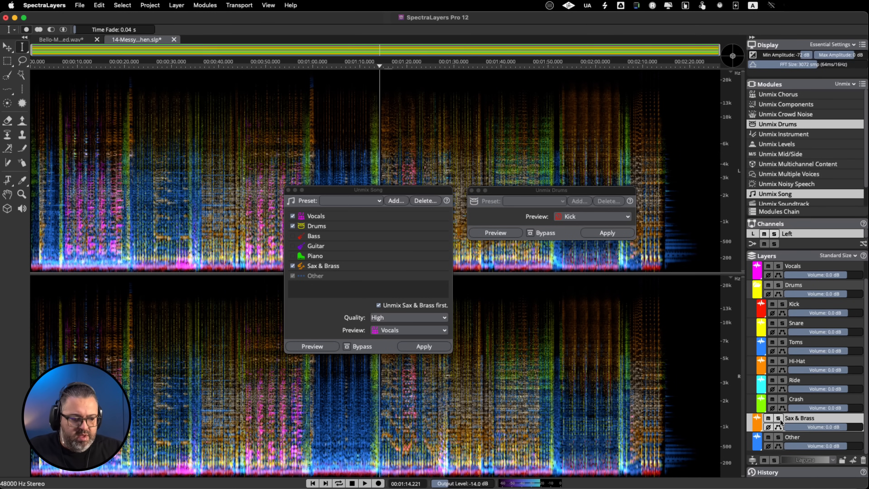
Audition the Other layer in solo from about 1:14 and return to the full mix
click(779, 437)
key(space)
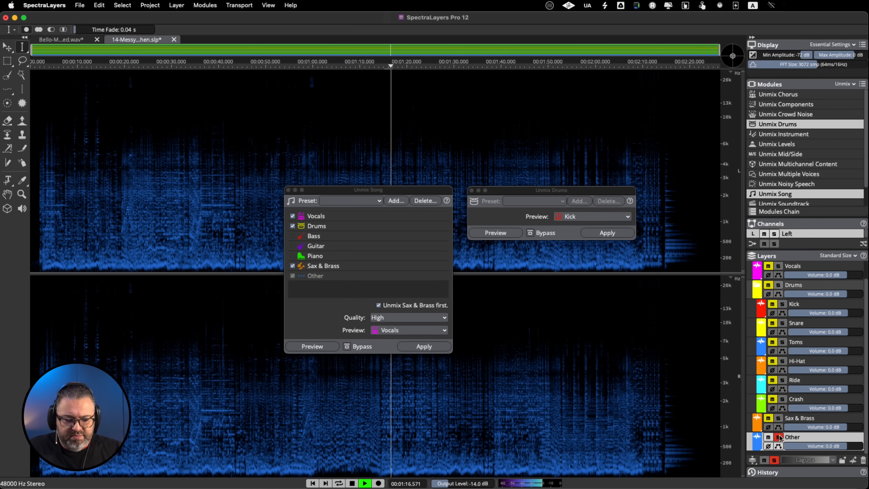
click(779, 437)
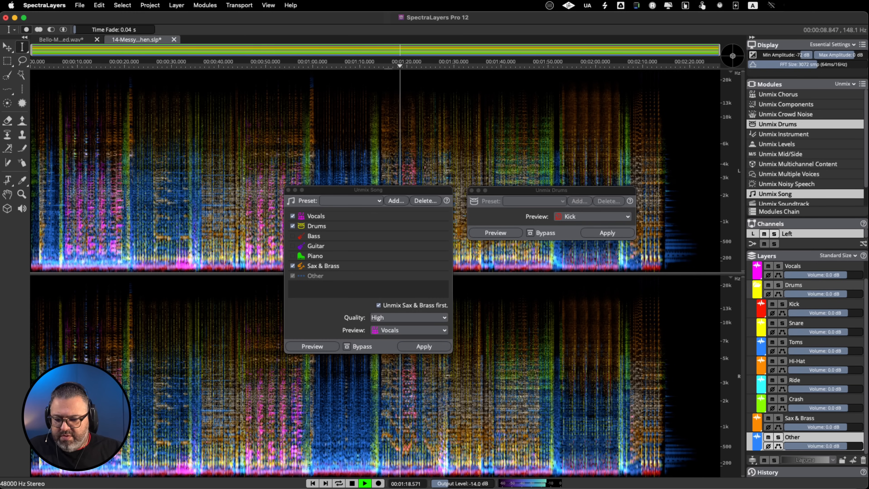
Play from about 0:45 and compare the Vocals layer in solo with the full mix, then stop playback
click(245, 386)
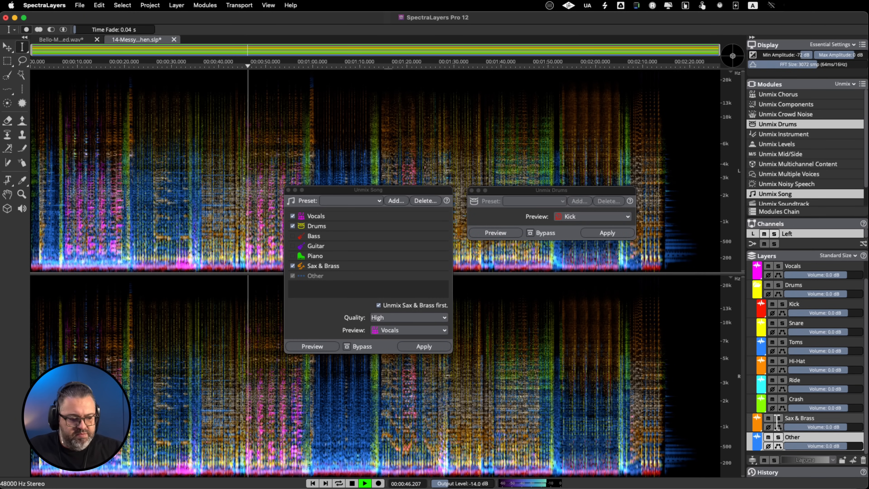
click(779, 266)
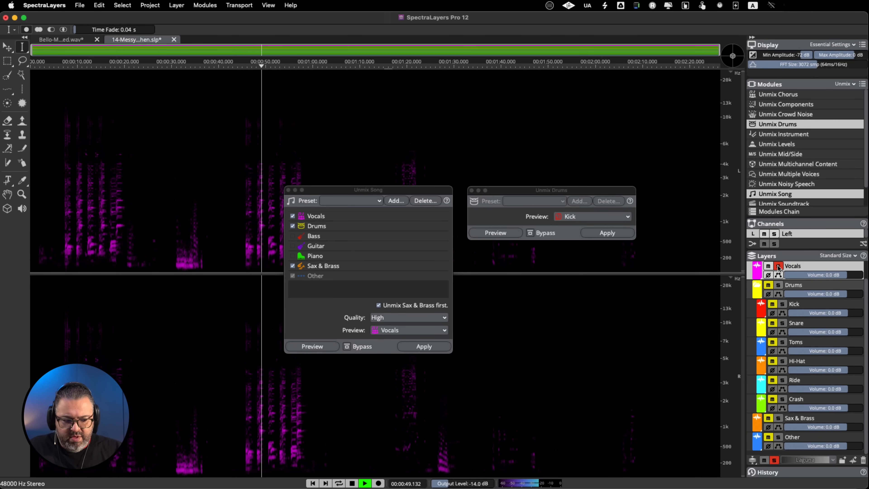
key(space)
click(778, 267)
key(space)
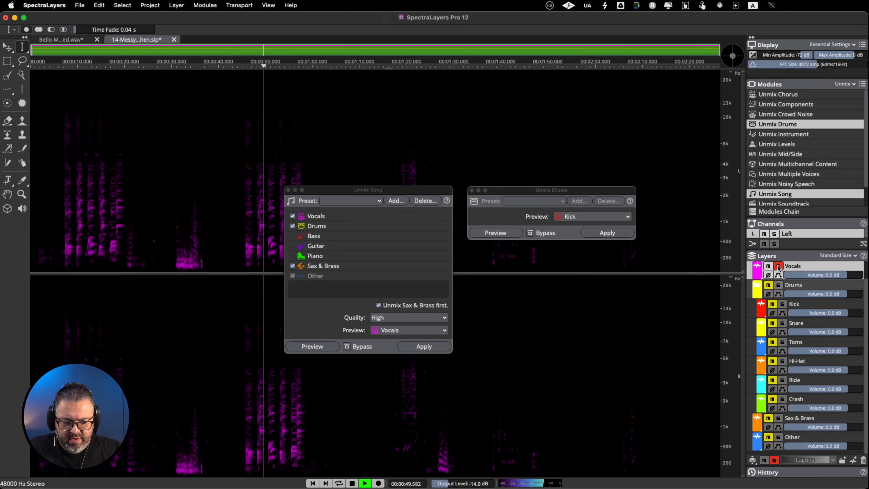
click(778, 266)
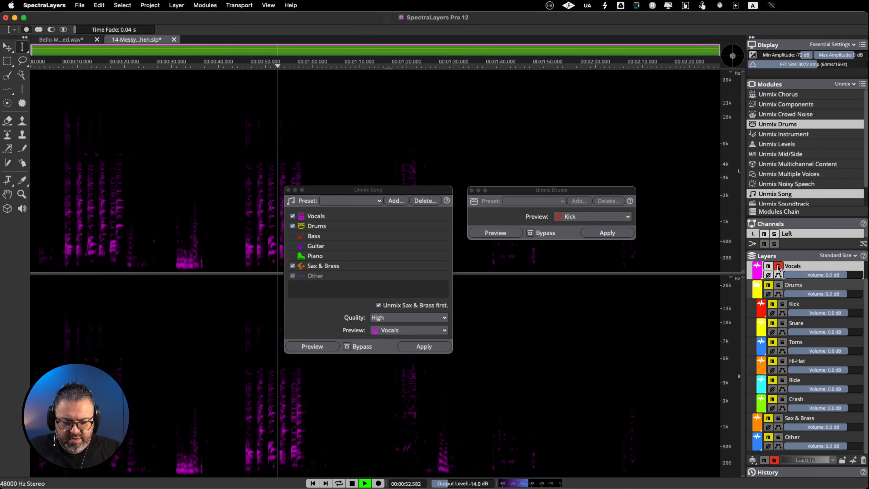
click(778, 266)
key(space)
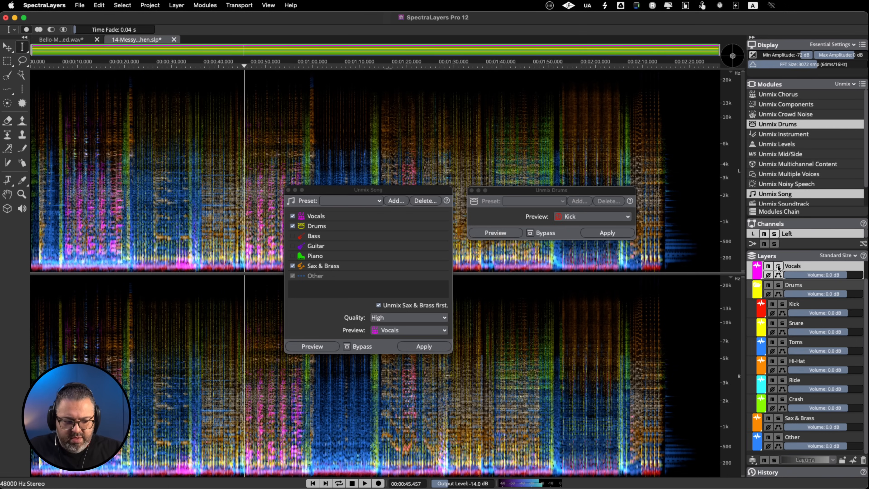
Audition the Drums group with its unmixed drum layers in solo from about 0:45, stop playback and clear the solo
click(779, 285)
key(space)
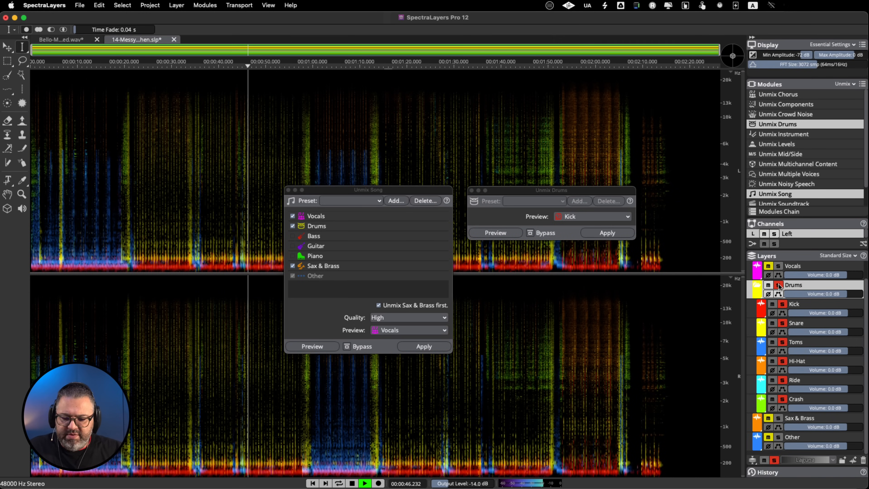
key(space)
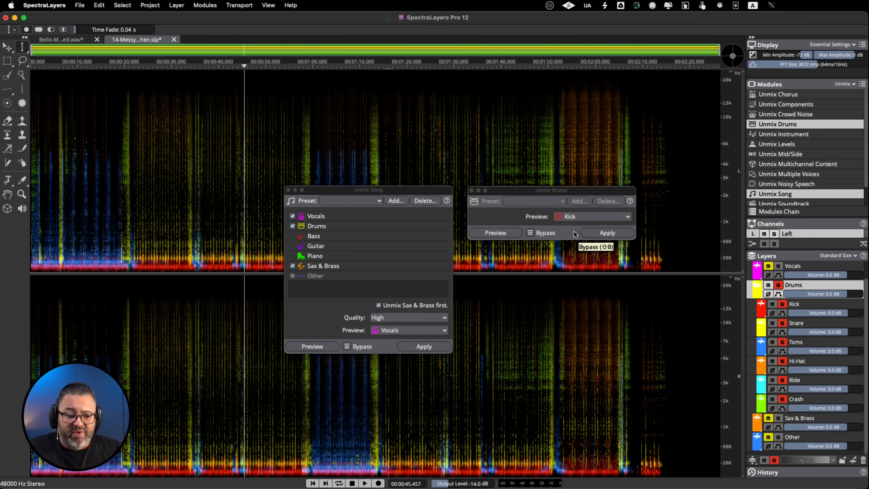
click(520, 192)
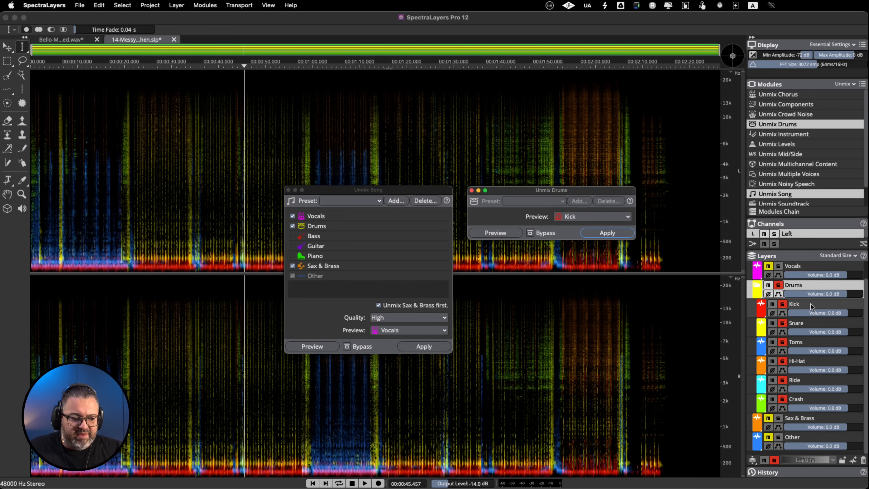
click(779, 286)
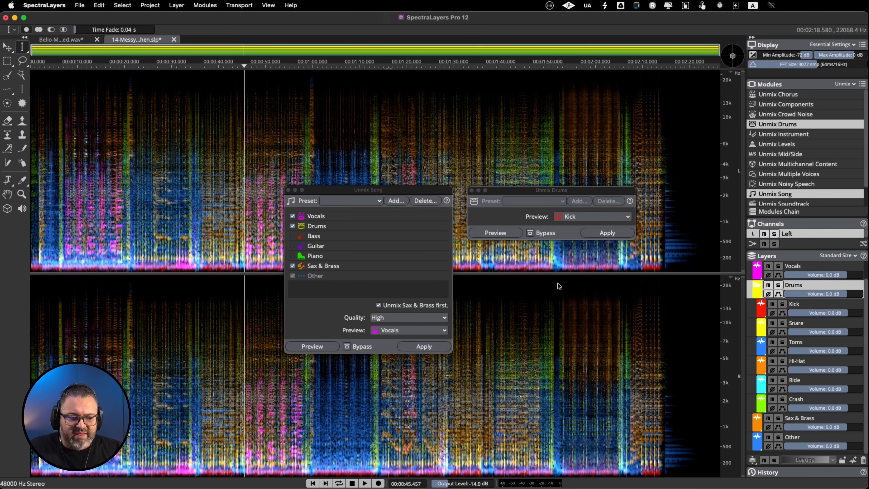
Play from about 0:59 and audition the Toms layer in solo, stop playback and clear the solo
click(386, 410)
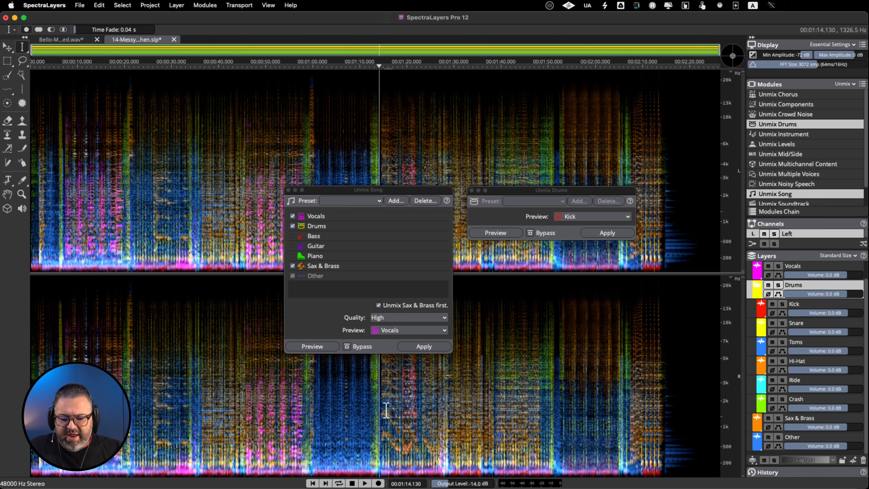
click(310, 411)
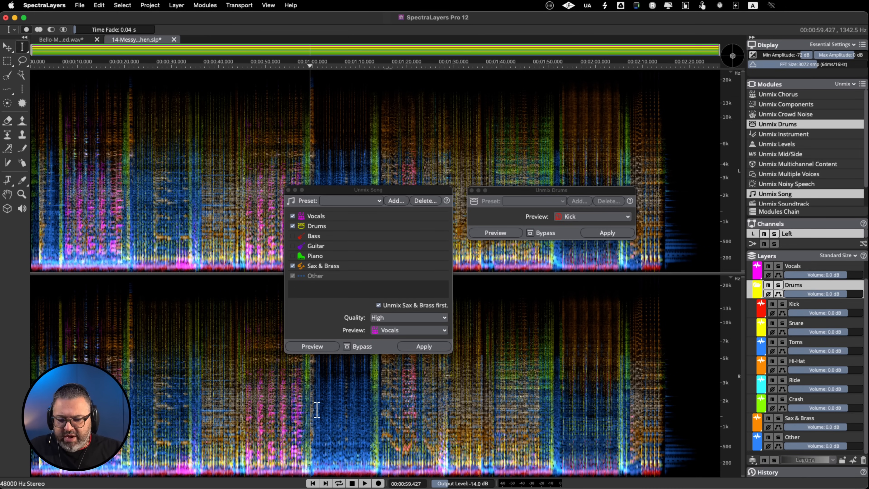
key(space)
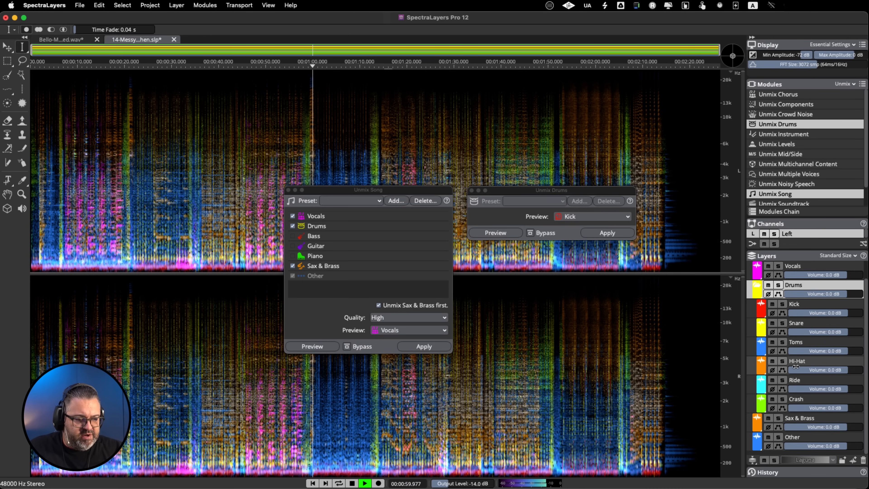
click(782, 342)
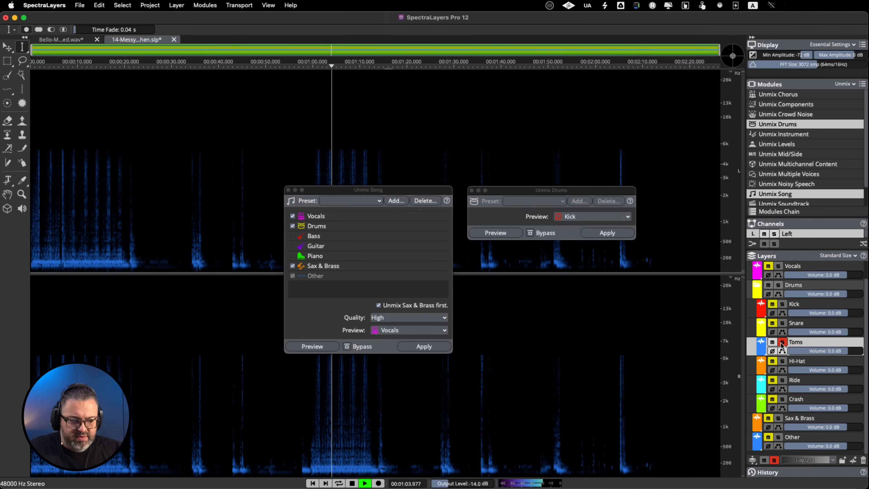
key(space)
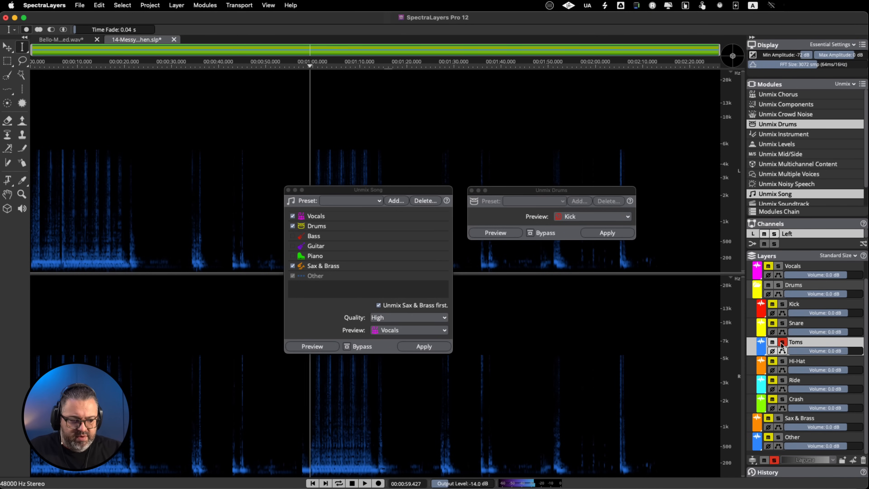
click(781, 343)
Audition the Snare layer in solo from about 0:21 and 0:18, compare it with the full mix and stop playback
click(782, 323)
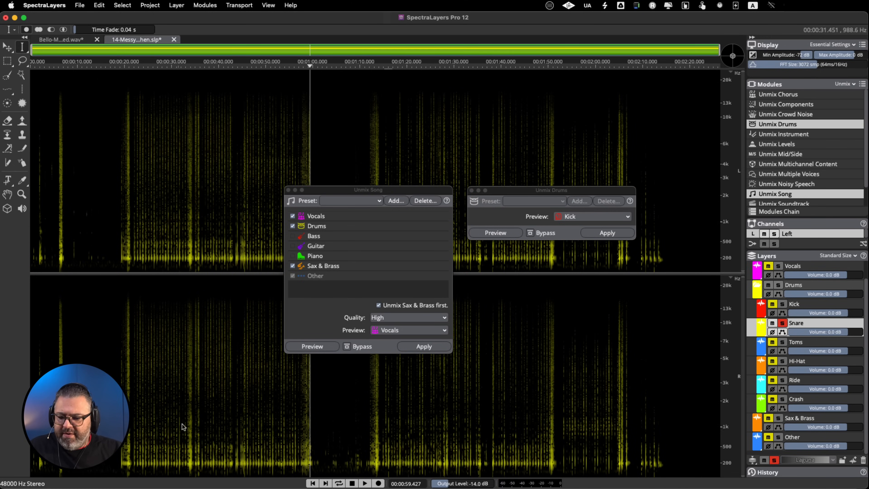
click(142, 419)
key(space)
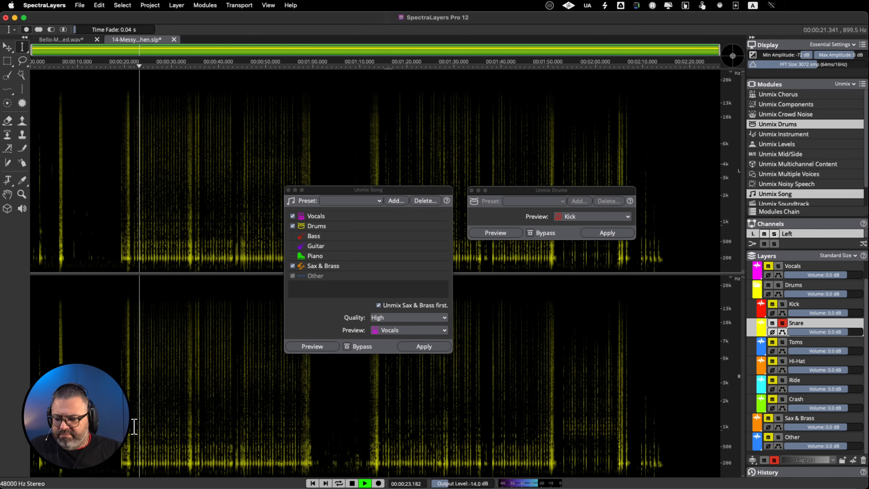
key(space)
click(126, 432)
key(space)
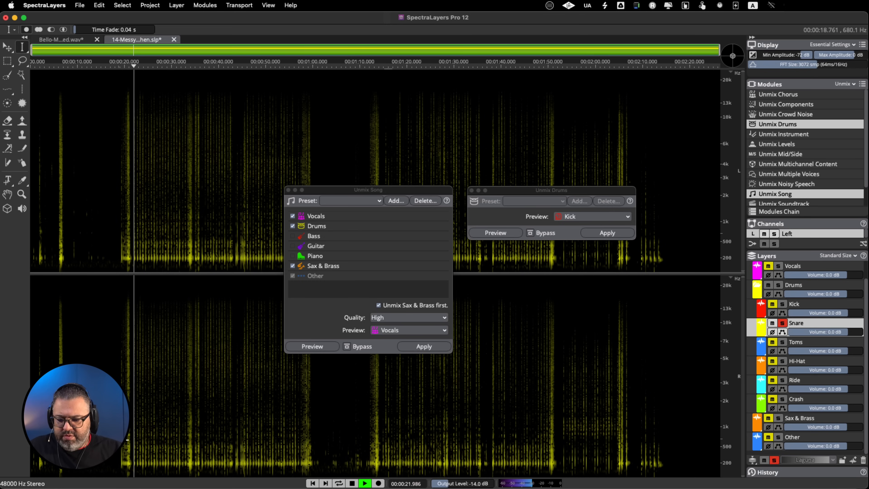
click(783, 323)
click(783, 323)
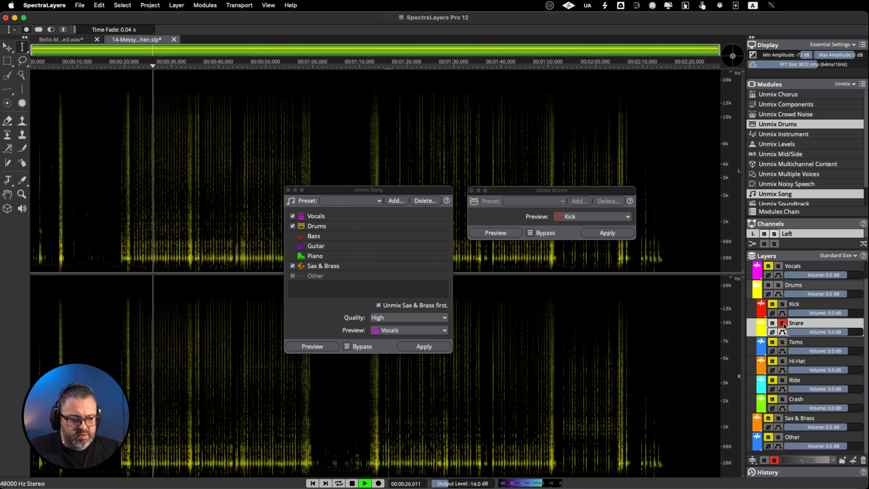
click(783, 324)
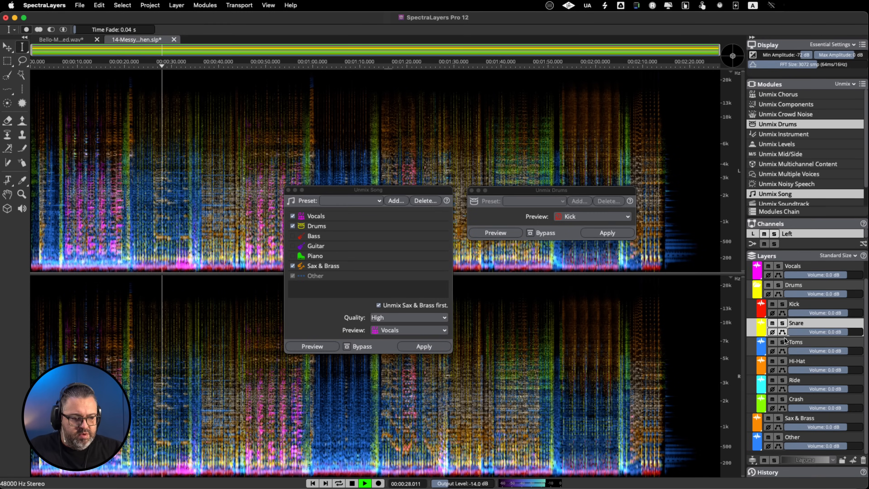
key(space)
Audition the Hi-Hat layer in solo from about 0:24, stop playback and clear the solo
click(783, 362)
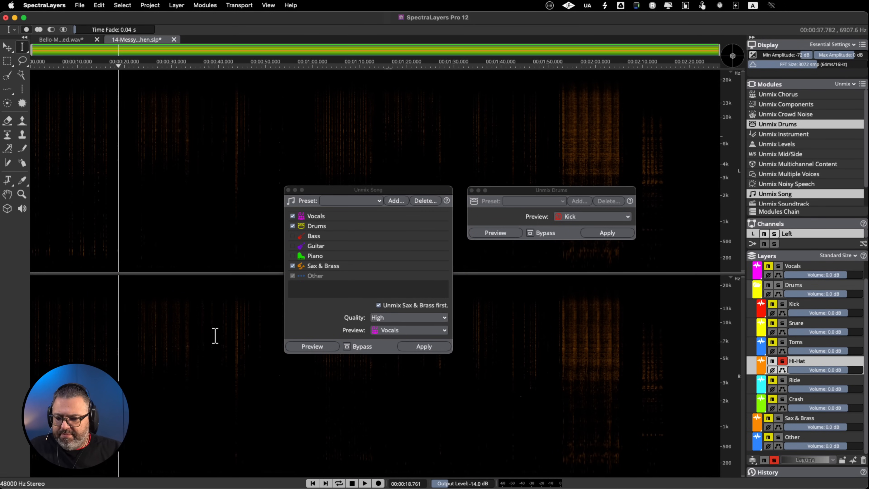
key(space)
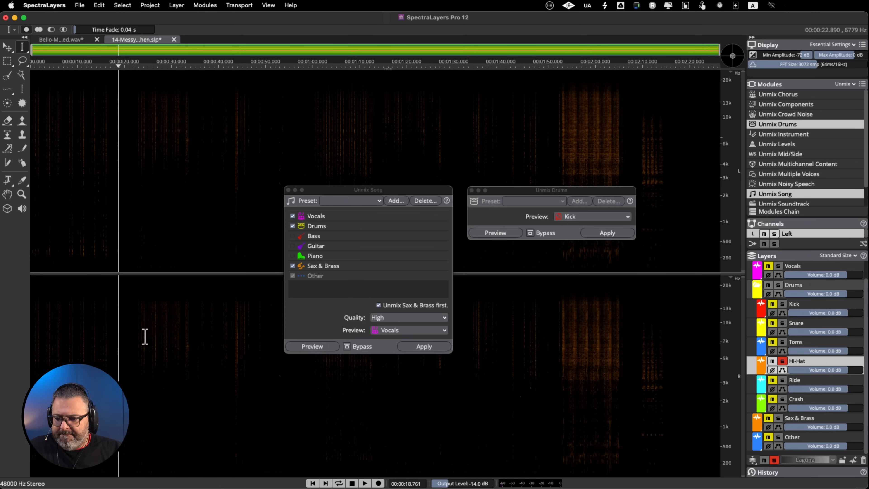
click(146, 339)
key(space)
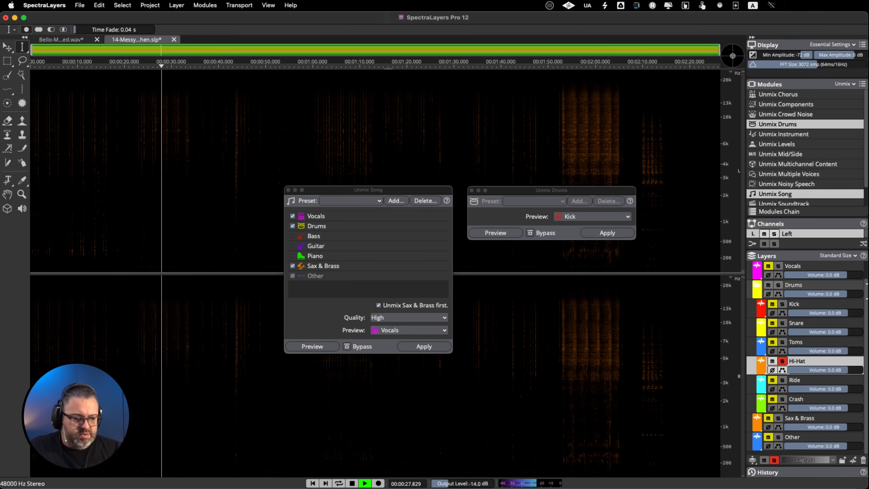
key(space)
click(782, 361)
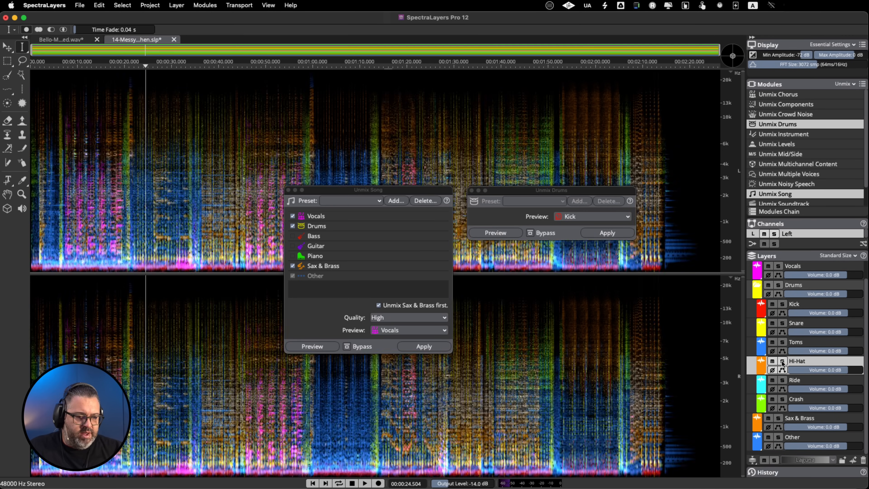
Audition the Ride and Crash layers together in solo from about 1:39, stop playback and clear both solos
click(786, 378)
click(783, 399)
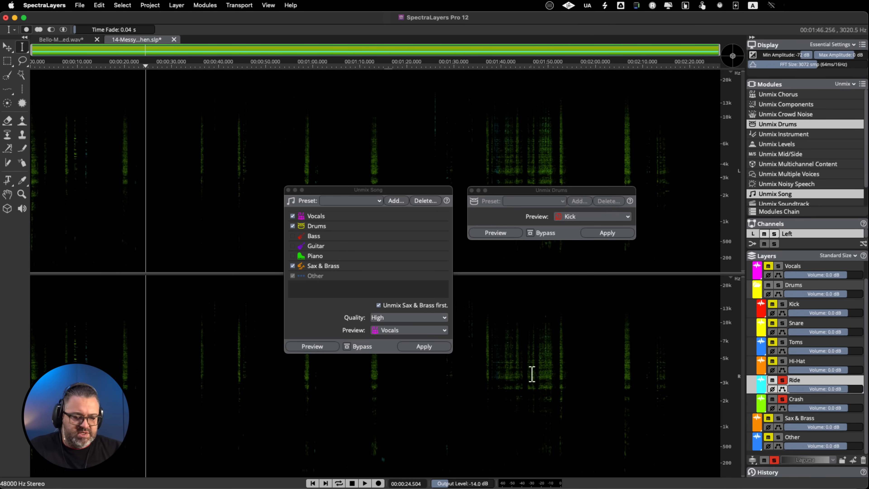
click(506, 364)
key(space)
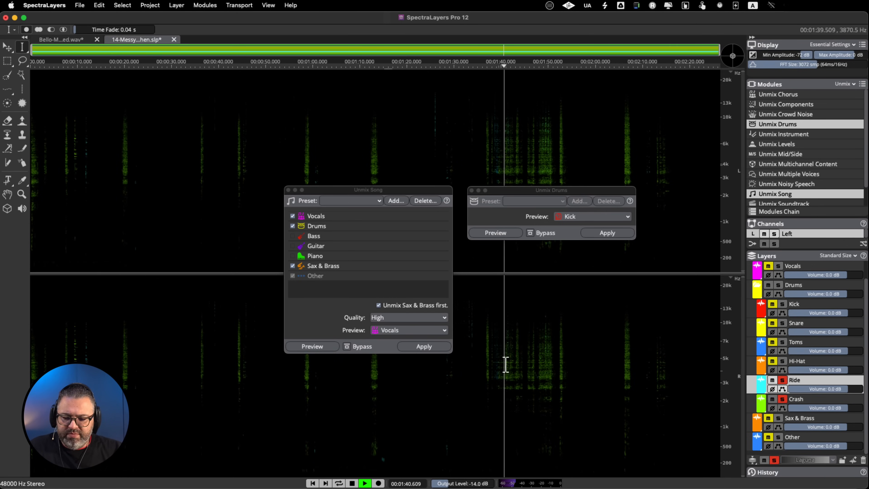
key(space)
click(783, 399)
click(782, 380)
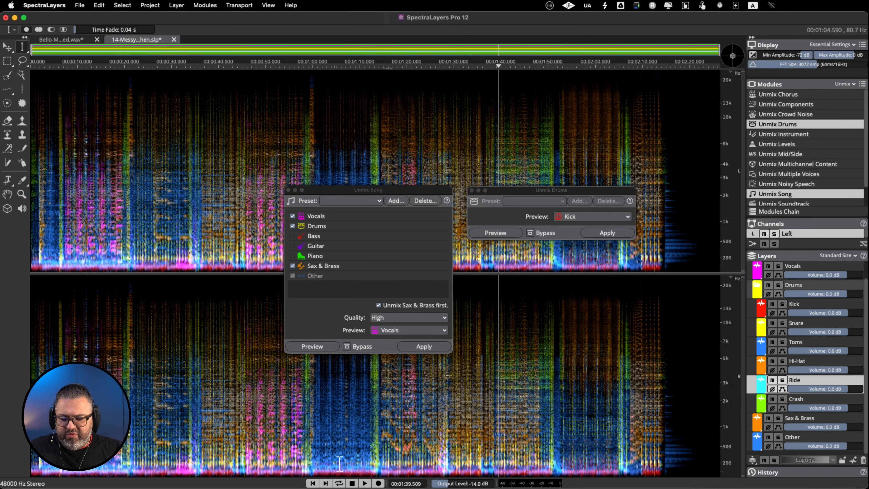
Raise the Sax & Brass layer's volume to 3.0 dB while playing the full mix from about 1:14, and stop playback
click(382, 415)
key(space)
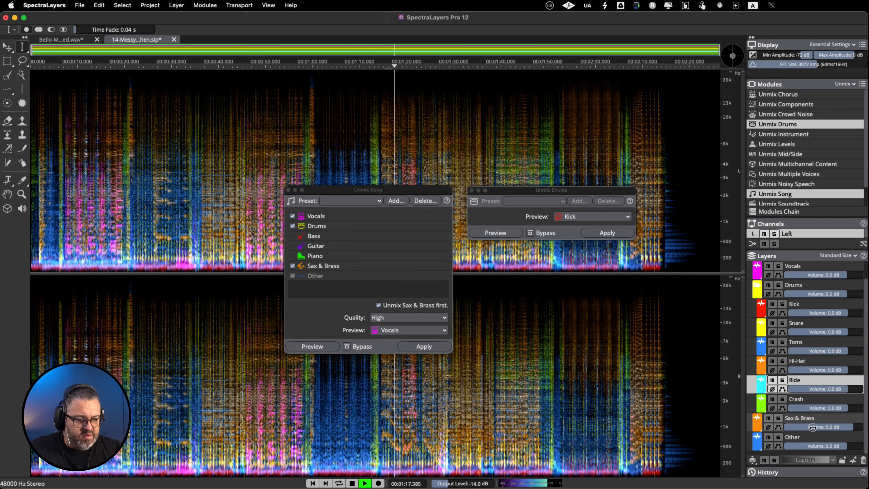
drag(806, 427, 808, 427)
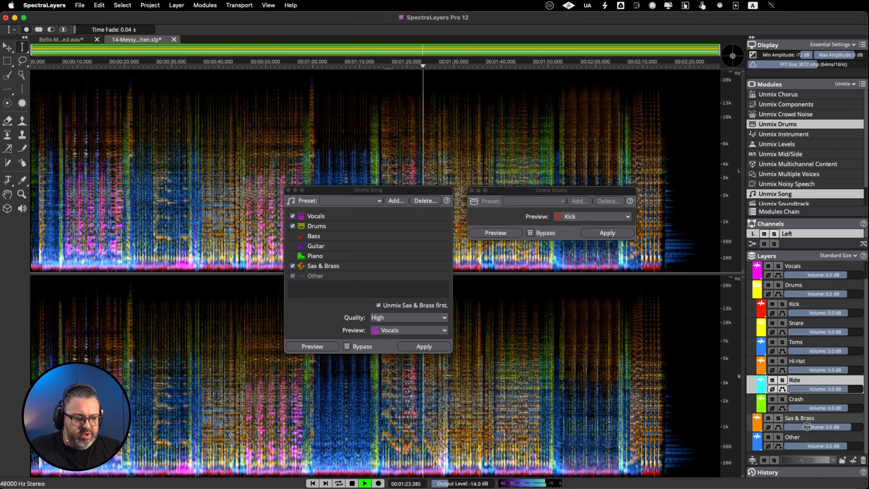
key(space)
Raise the Snare layer's volume to 5.0 dB while replaying the full mix from about 1:14, and stop playback
key(space)
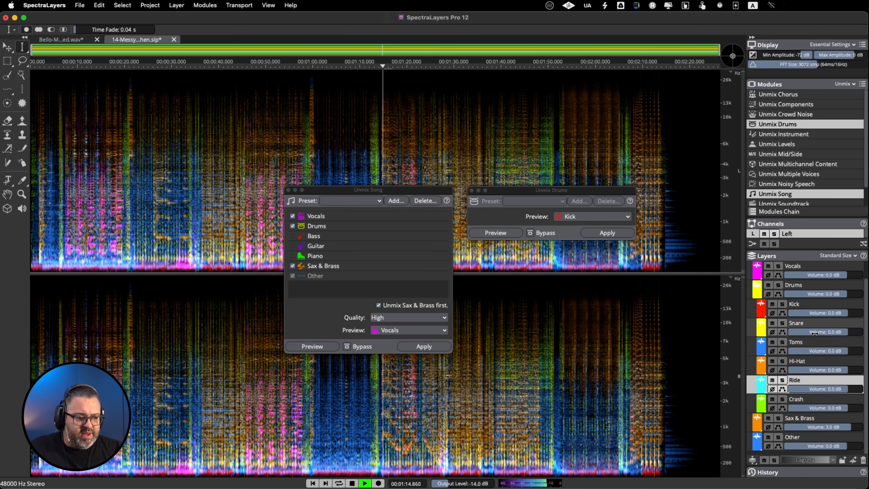
drag(815, 332, 823, 332)
Raise the Toms layer's volume to 5.0 dB while playing the full mix from about 0:59, and stop playback
key(space)
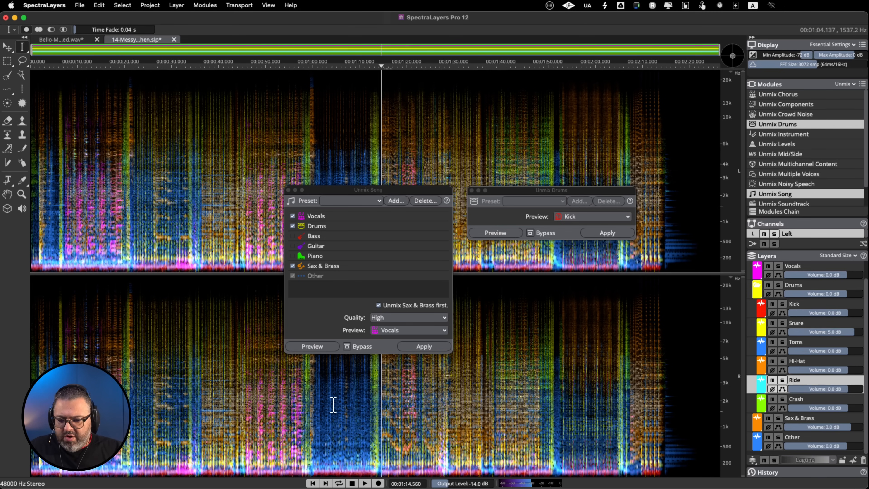
click(310, 400)
key(space)
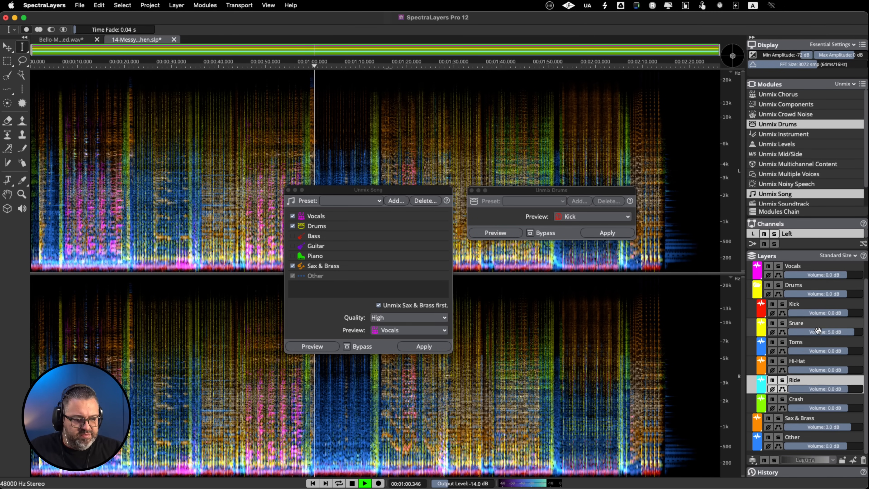
drag(814, 352, 822, 350)
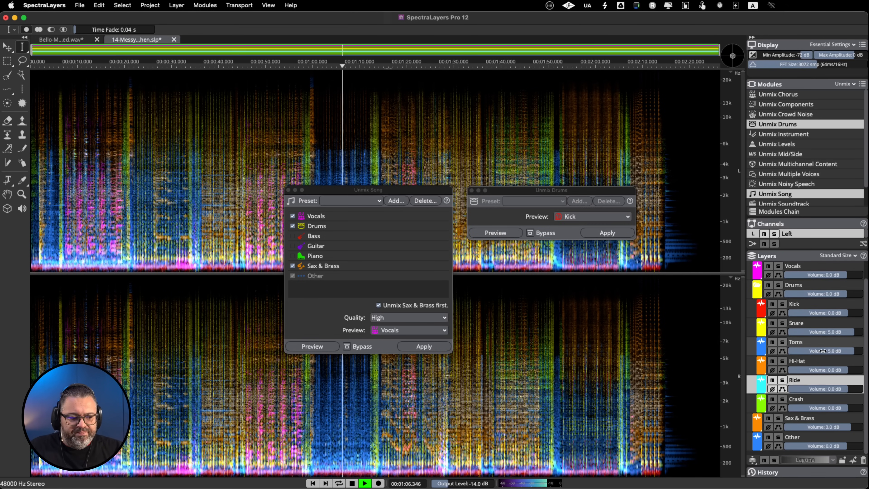
key(space)
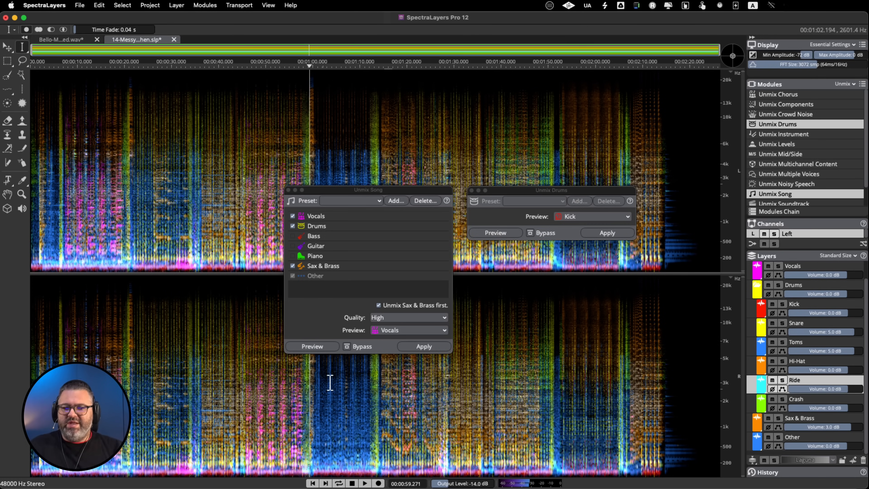